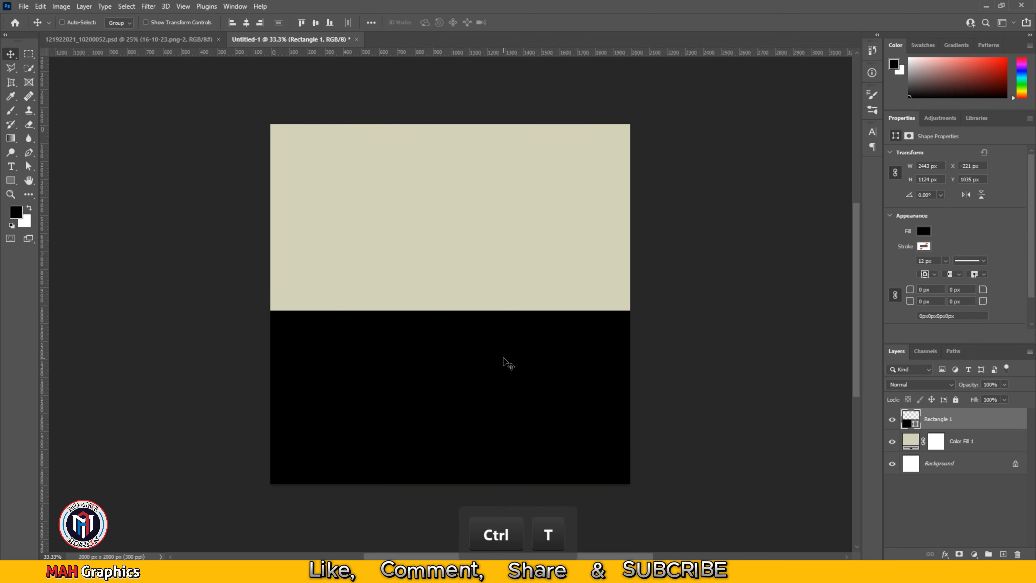
# Distort the black rectangle into a symmetrical trapezoid with a narrow top edge, and lower that top edge slightly
pyautogui.rightClick(396, 361)
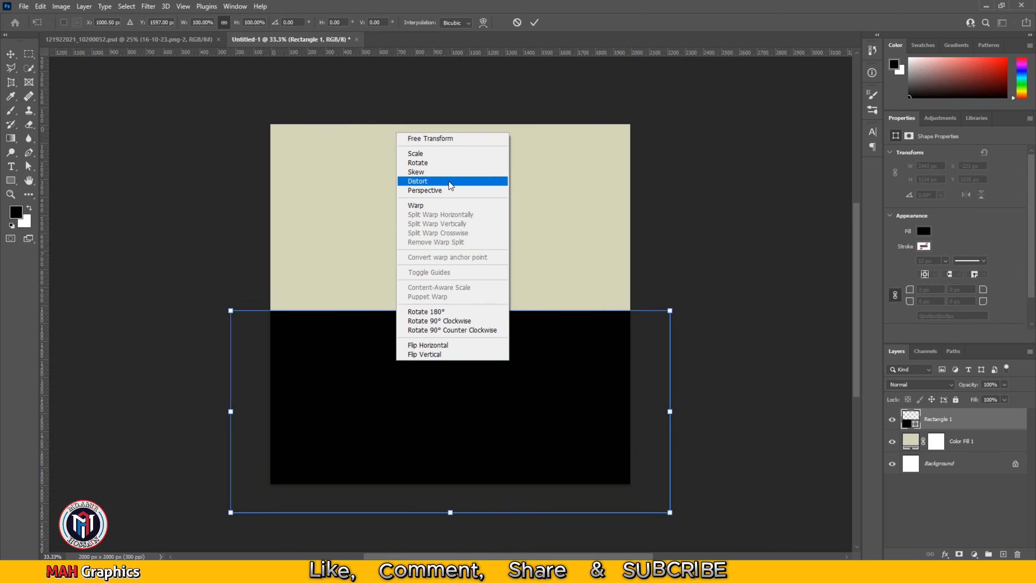
pyautogui.click(425, 181)
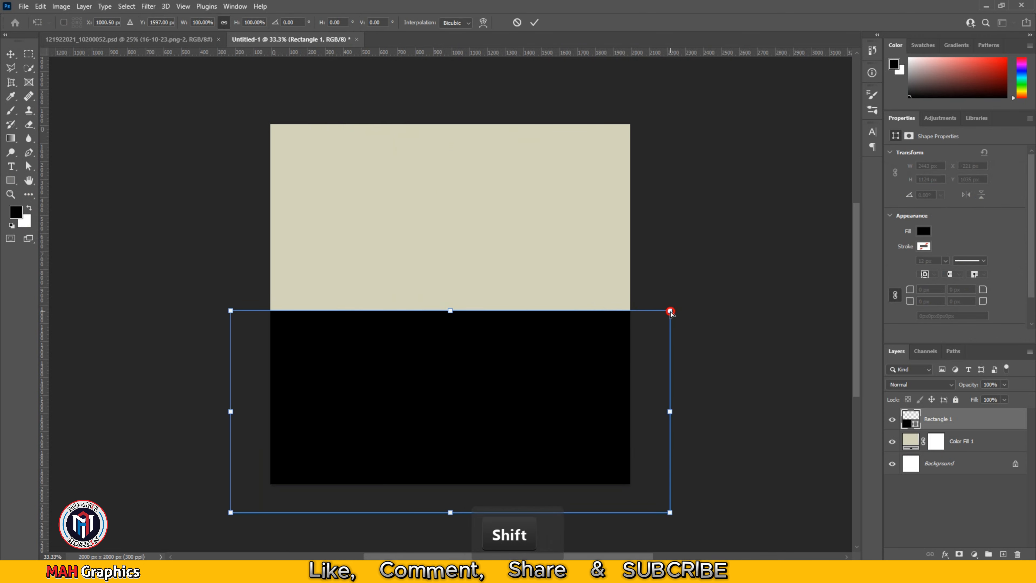
pyautogui.moveTo(669, 311); pyautogui.dragTo(510, 322)
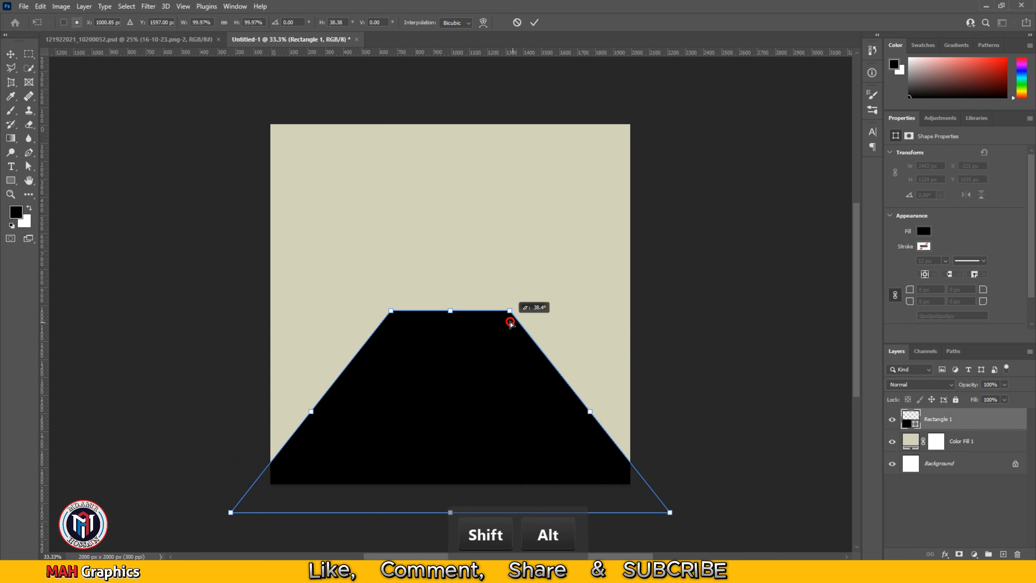
pyautogui.moveTo(450, 311); pyautogui.dragTo(450, 329)
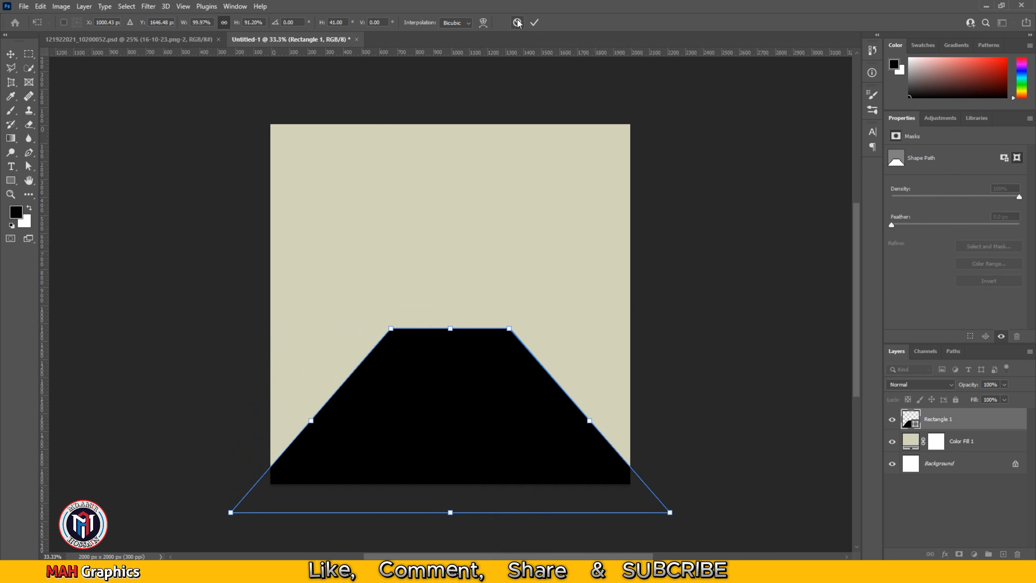
pyautogui.click(534, 22)
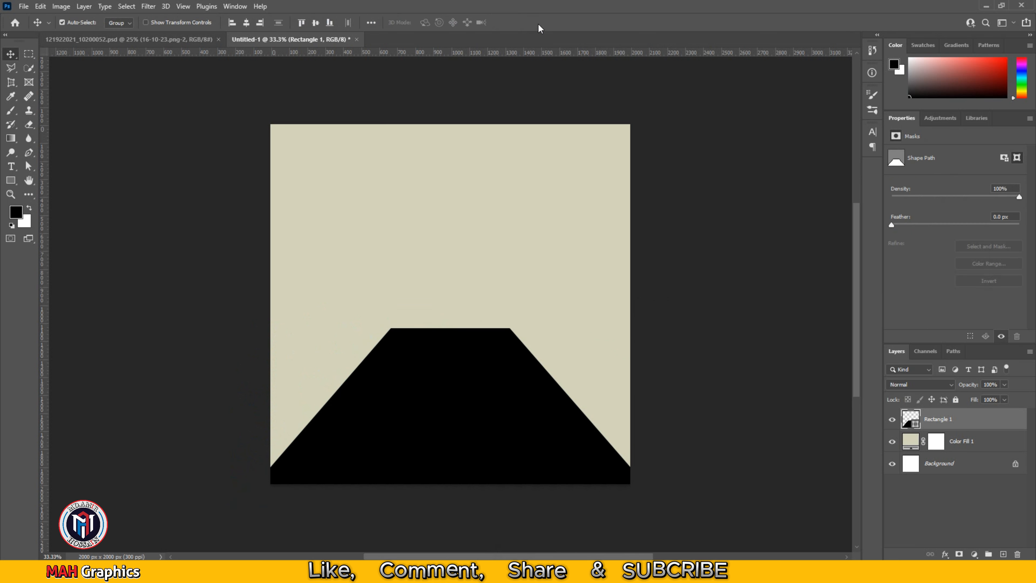
# Center the trapezoid horizontally and move it up so its base meets the canvas's bottom edge
pyautogui.click(246, 25)
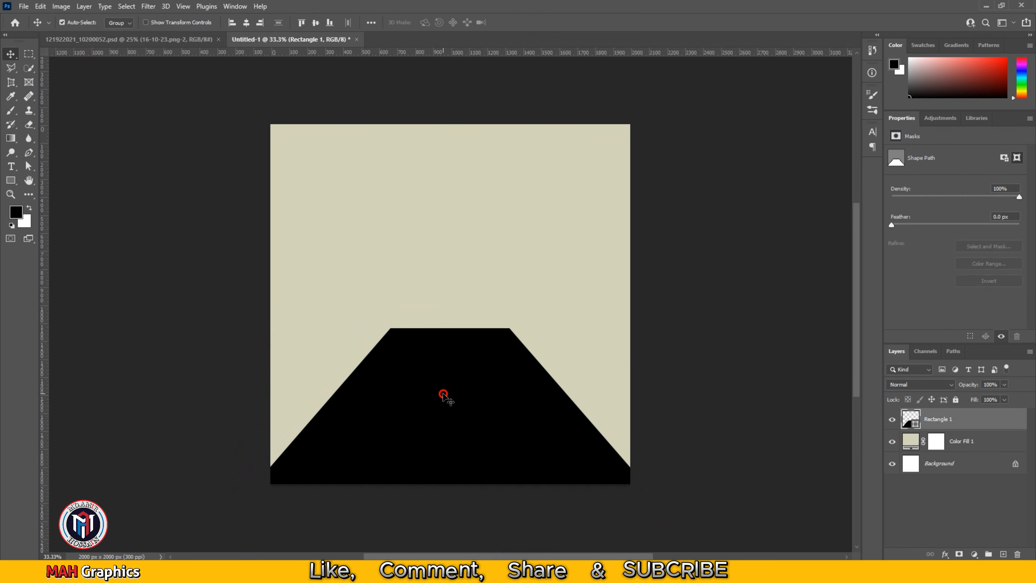
pyautogui.moveTo(444, 398); pyautogui.dragTo(447, 365)
pyautogui.click(736, 375)
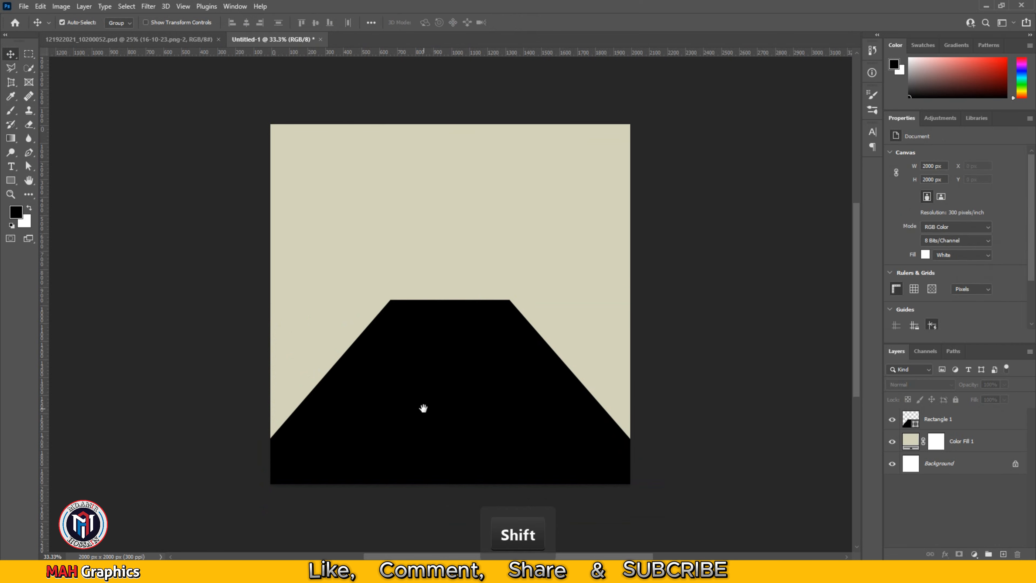
pyautogui.press('space')
pyautogui.moveTo(423, 407); pyautogui.dragTo(495, 414)
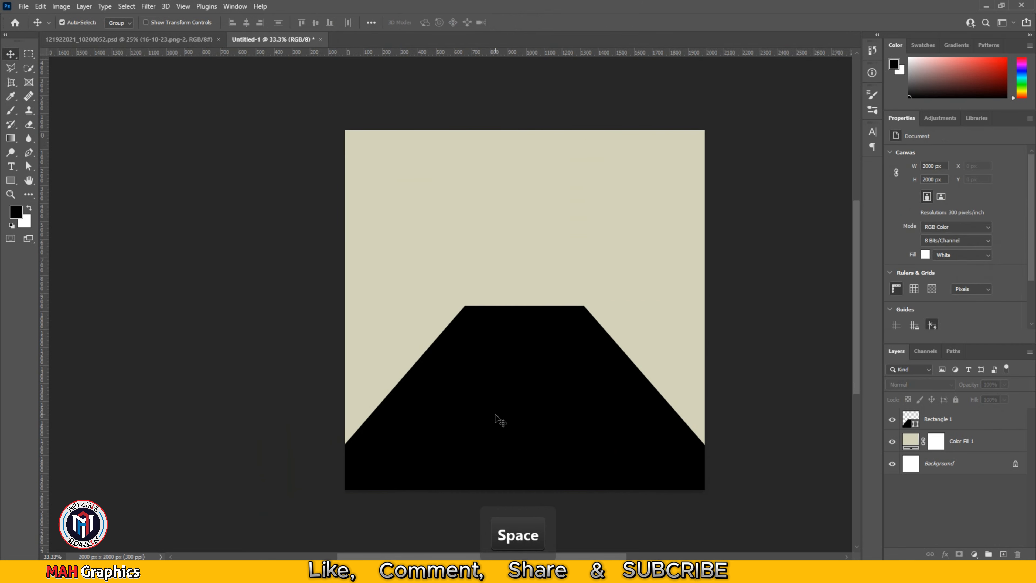
# Set the trapezoid's fill color to c5342d
pyautogui.click(495, 417)
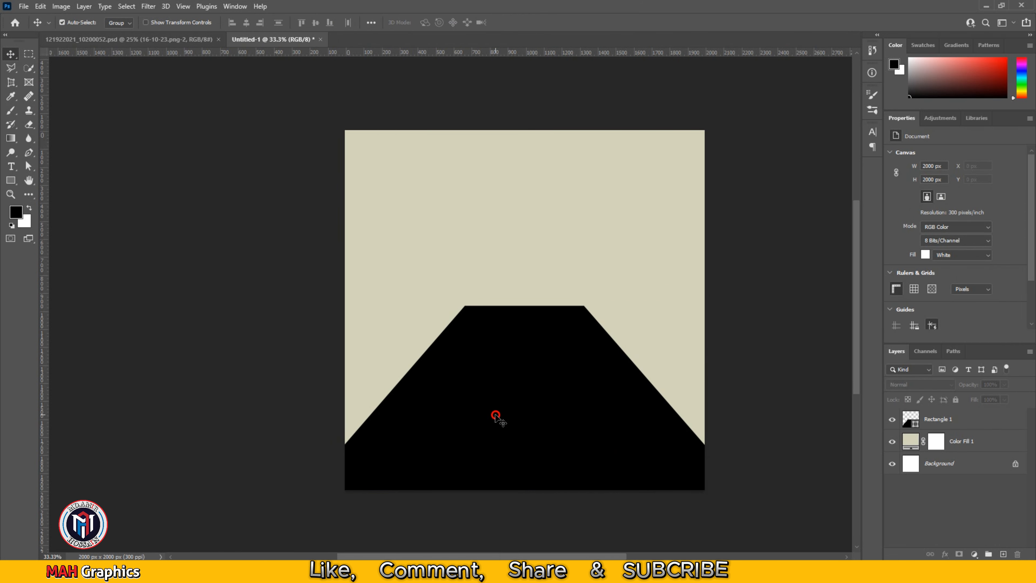
pyautogui.click(10, 183)
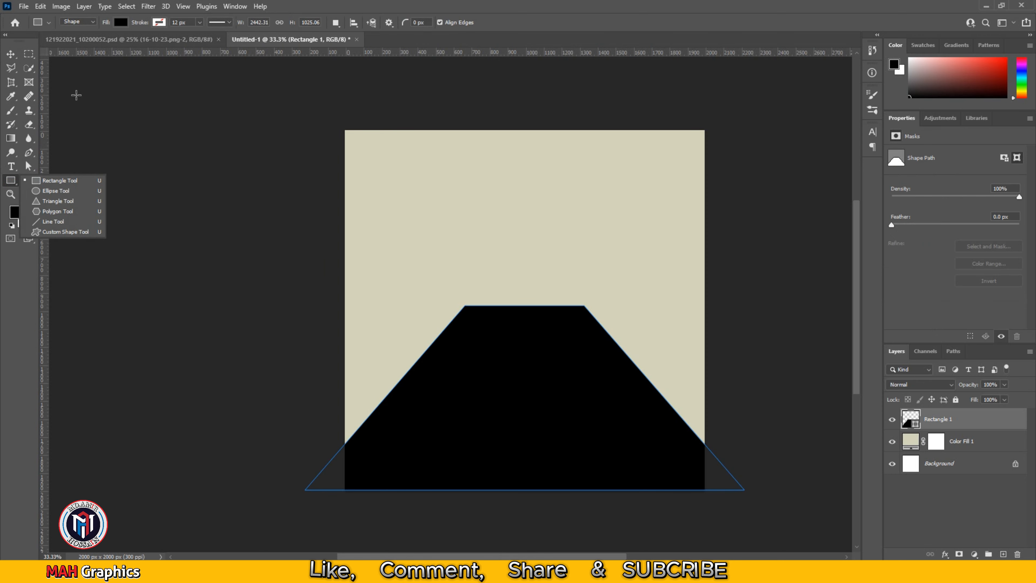
pyautogui.click(121, 22)
pyautogui.click(188, 44)
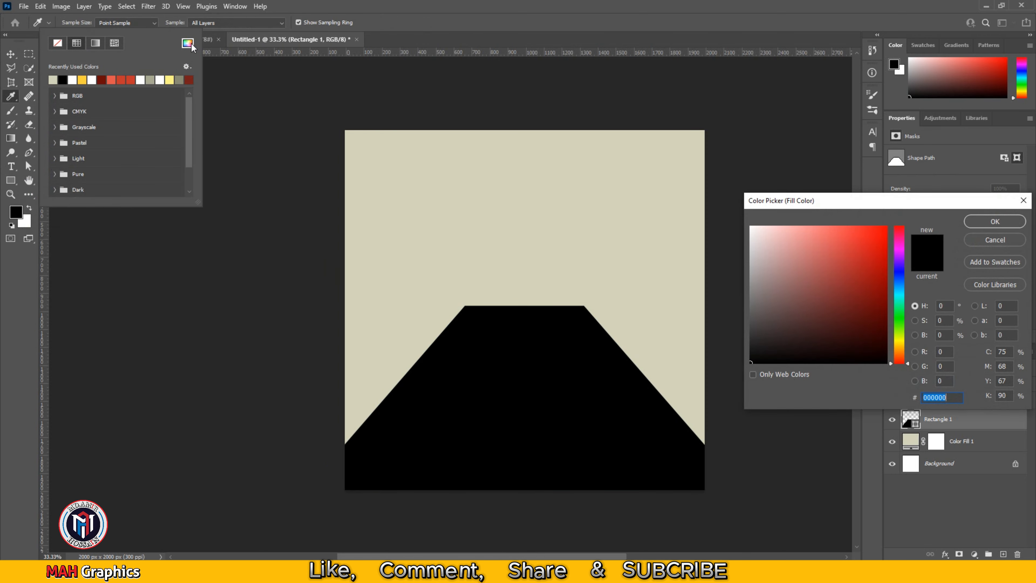
pyautogui.write('c')
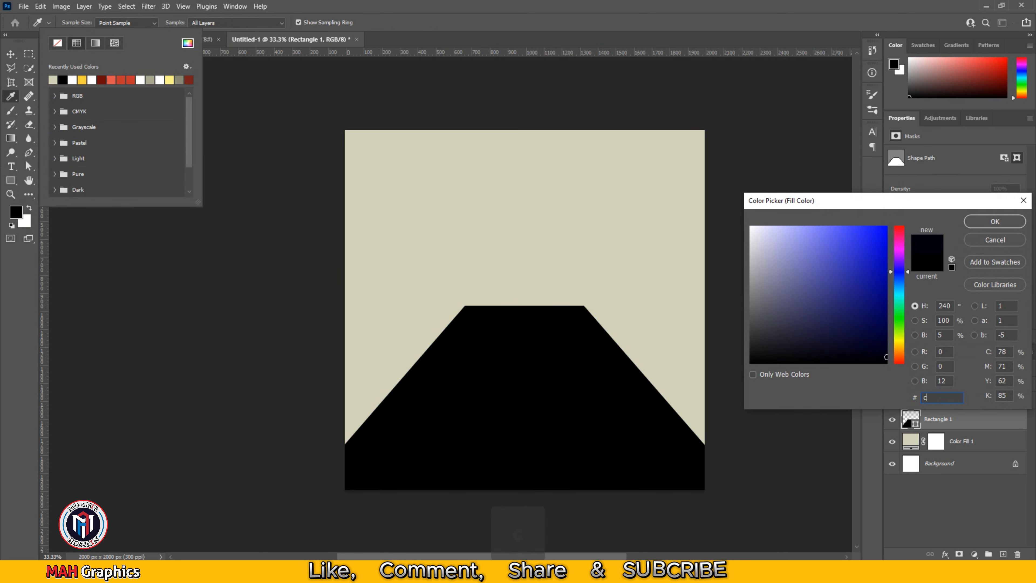
pyautogui.write('5422d')
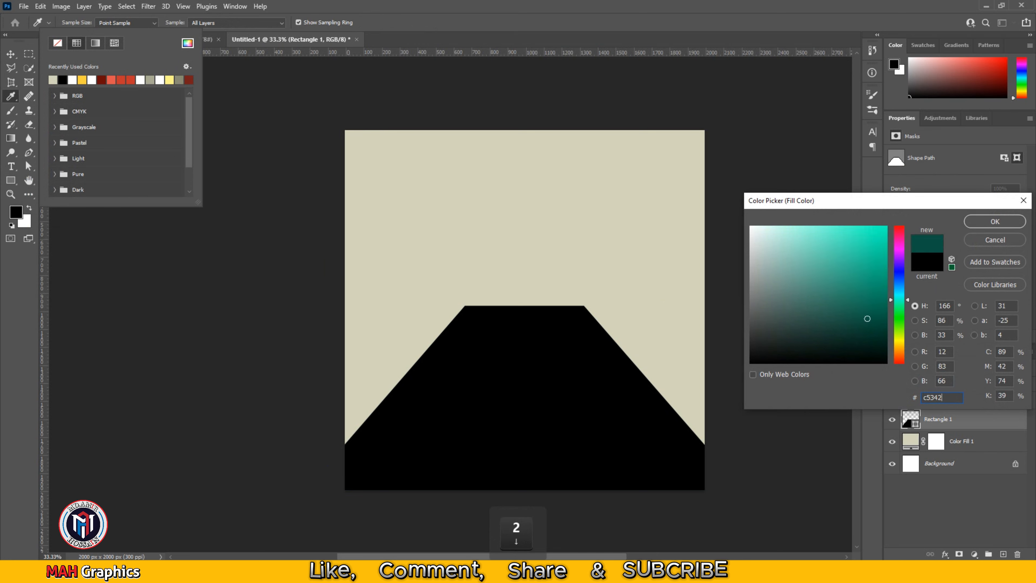
pyautogui.press('Return')
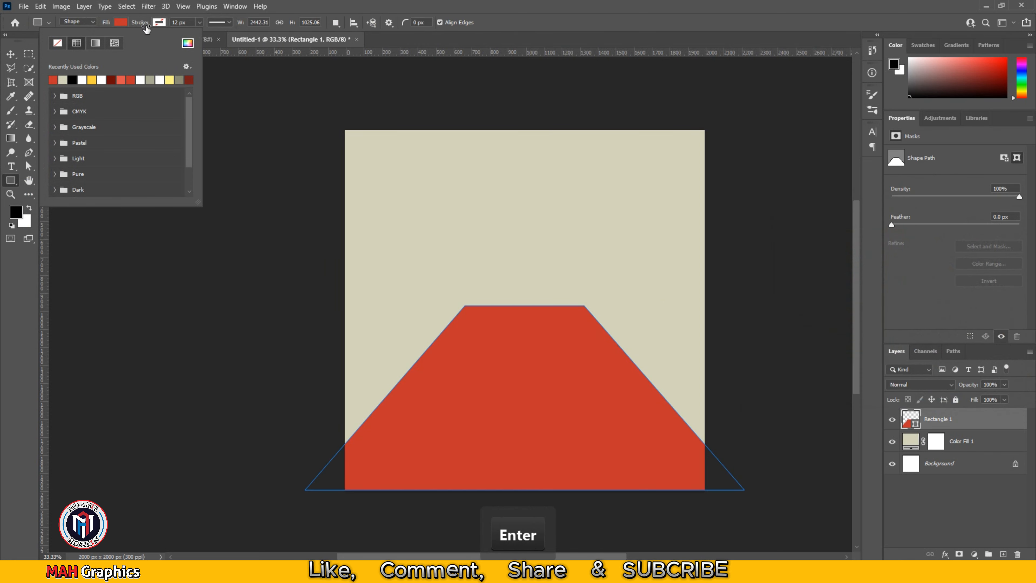
pyautogui.click(187, 43)
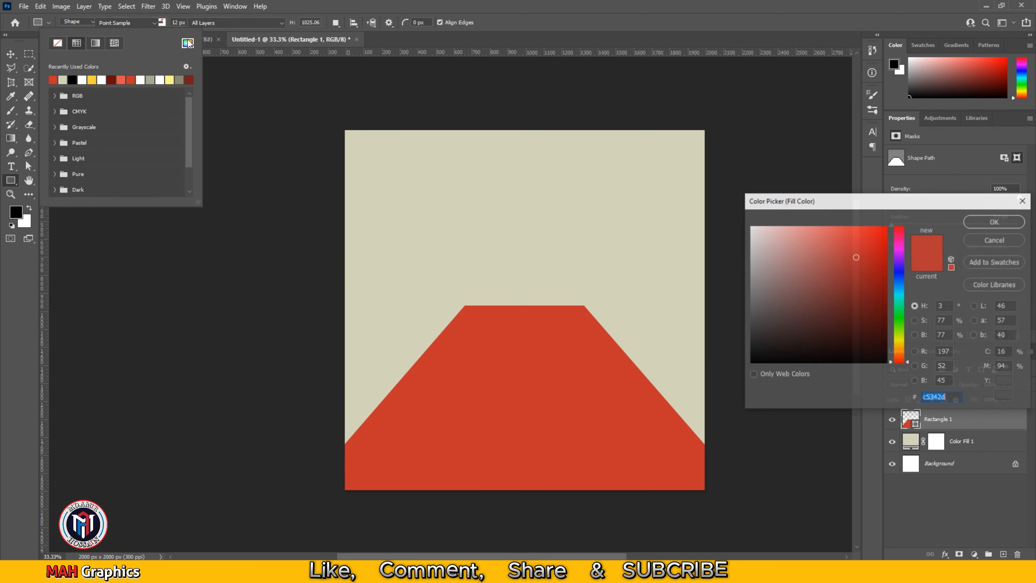
pyautogui.click(1003, 242)
pyautogui.click(120, 25)
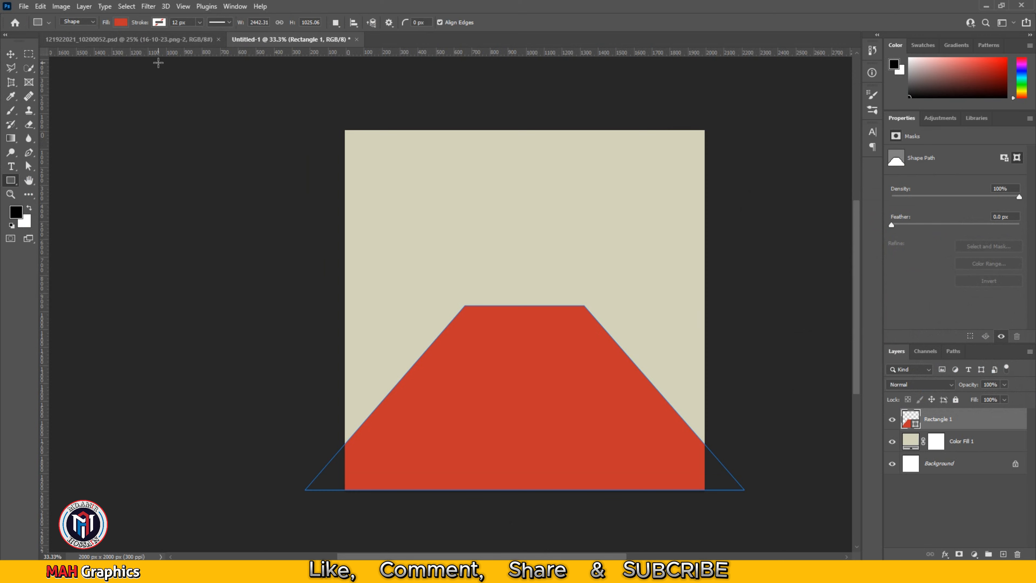
# Create a new layer above the trapezoid for brush shading and load the trapezoid's outline as a selection
pyautogui.click(1003, 554)
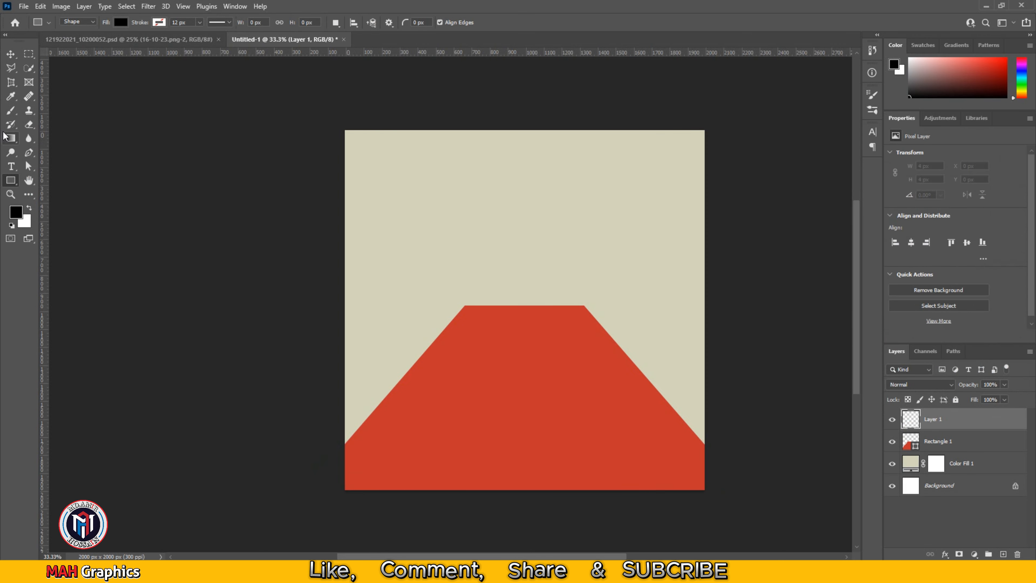
pyautogui.click(11, 110)
pyautogui.keyDown('ctrl'); pyautogui.click(906, 446); pyautogui.keyUp('ctrl')
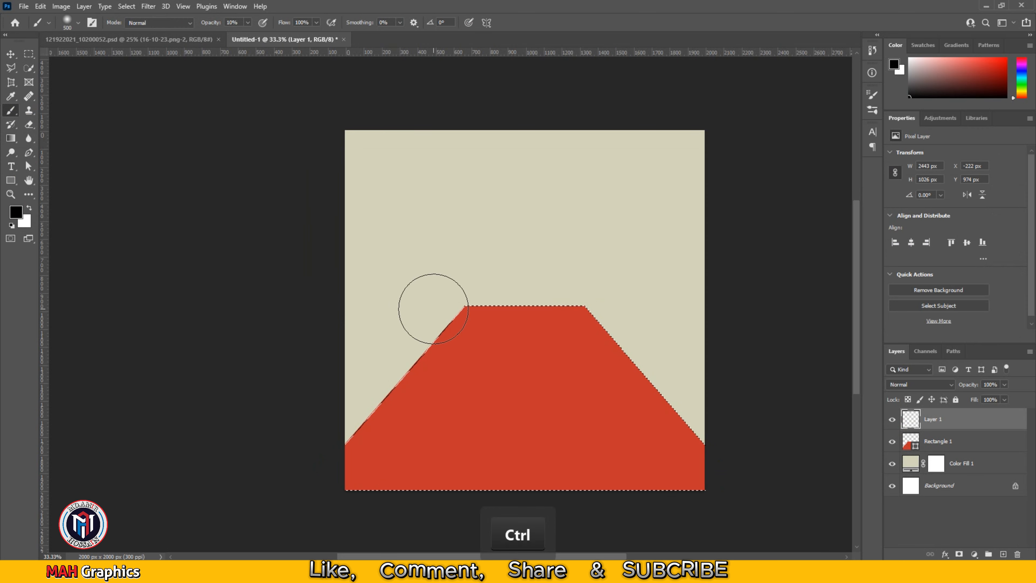
# Enlarge the brush to 1700 px, paint soft black shading inside the selection, darkest near the trapezoid's upper centre, and deselect
pyautogui.press(']')
pyautogui.press(']')
pyautogui.press(']')
pyautogui.press(']')
pyautogui.press(']')
pyautogui.press(']')
pyautogui.press(']')
pyautogui.press(']')
pyautogui.press(']')
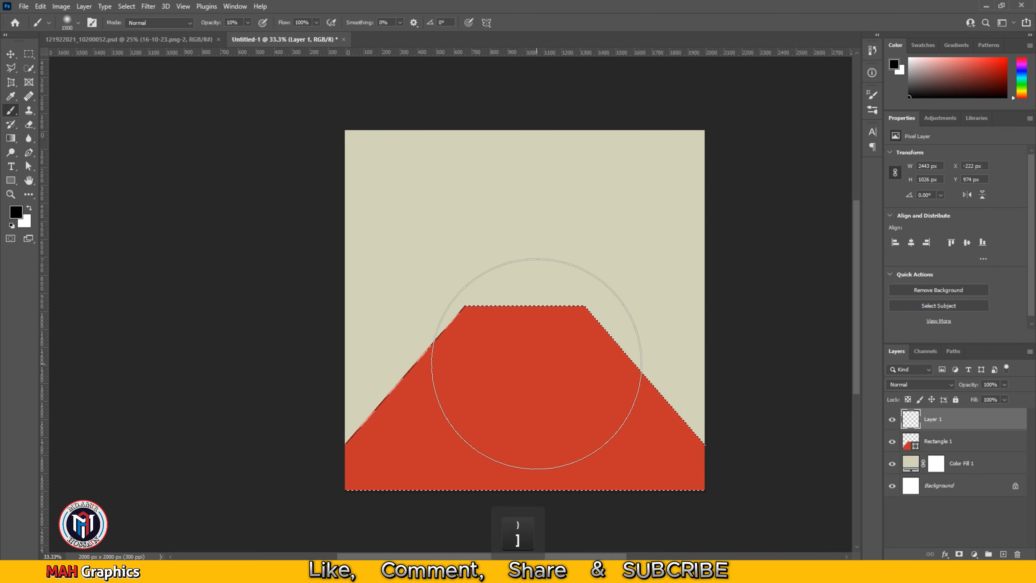
pyautogui.press(']')
pyautogui.press(']')
pyautogui.press(']')
pyautogui.click(527, 333)
pyautogui.moveTo(527, 333)
pyautogui.mouseDown()
pyautogui.moveTo(549, 396)
pyautogui.moveTo(616, 310)
pyautogui.moveTo(807, 529)
pyautogui.moveTo(446, 305)
pyautogui.moveTo(231, 544)
pyautogui.mouseUp()
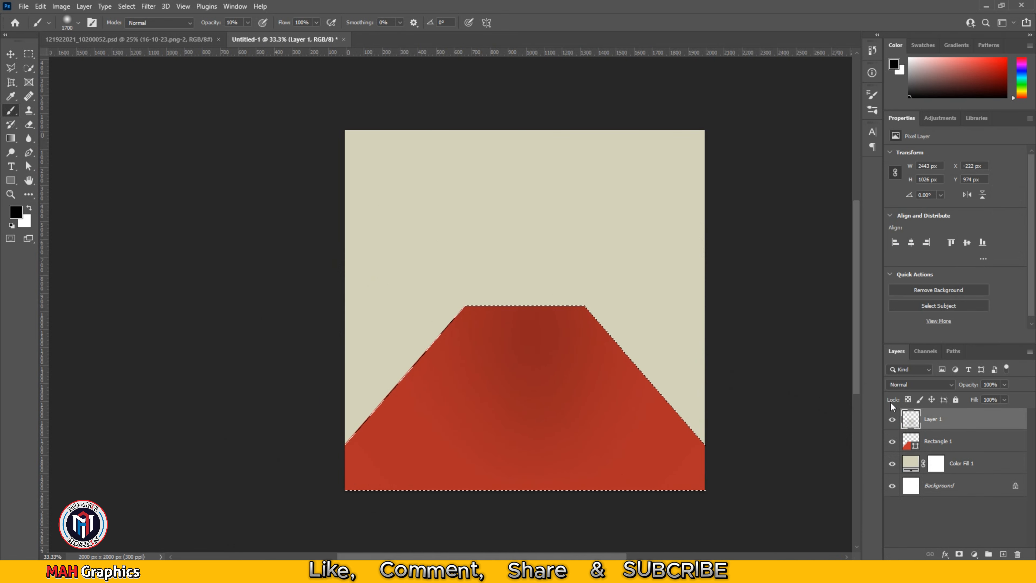
pyautogui.hotkey('ctrl', 'd')
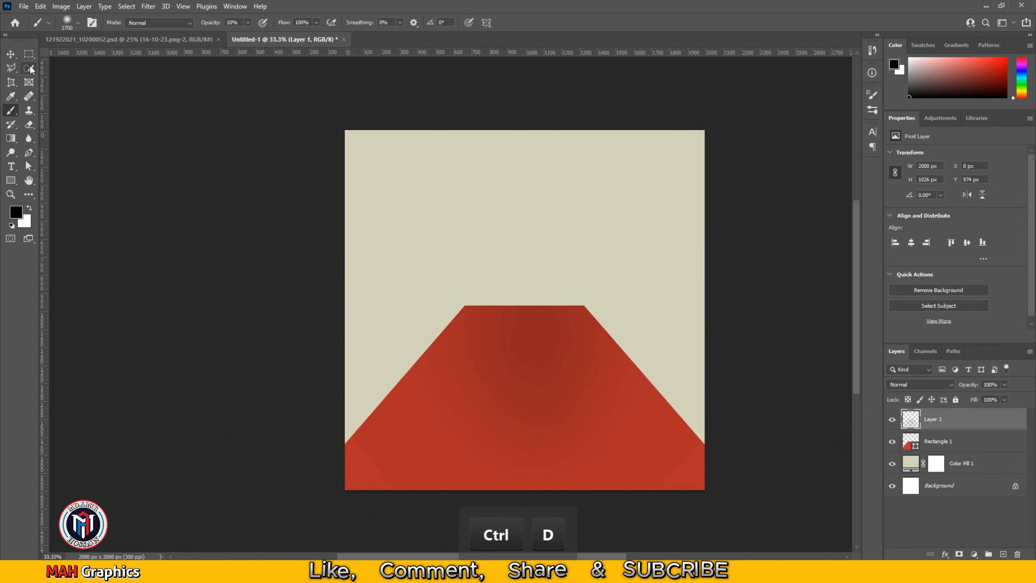
# Draw a horizontal rectangle about 2096 × 128 px across the canvas, resting directly on the trapezoid's top edge
pyautogui.click(11, 54)
pyautogui.click(11, 180)
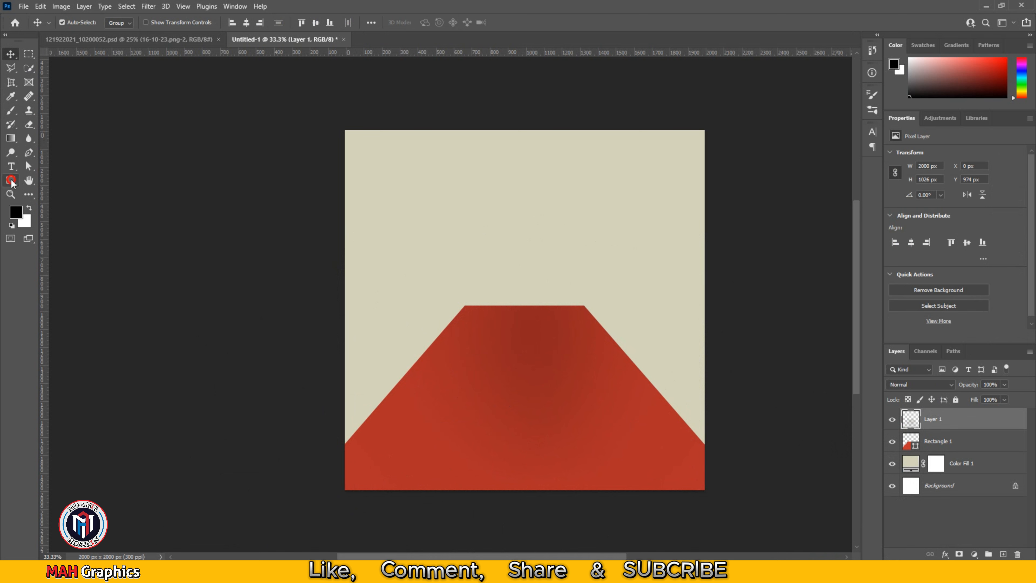
pyautogui.moveTo(343, 282); pyautogui.dragTo(720, 305)
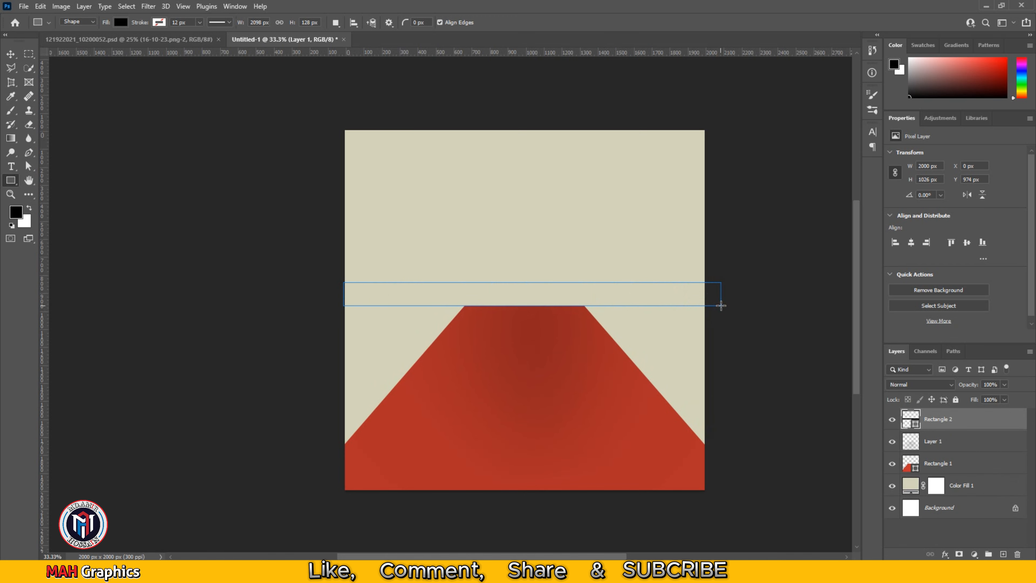
# Set the horizontal band's fill color to a9a995
pyautogui.click(924, 232)
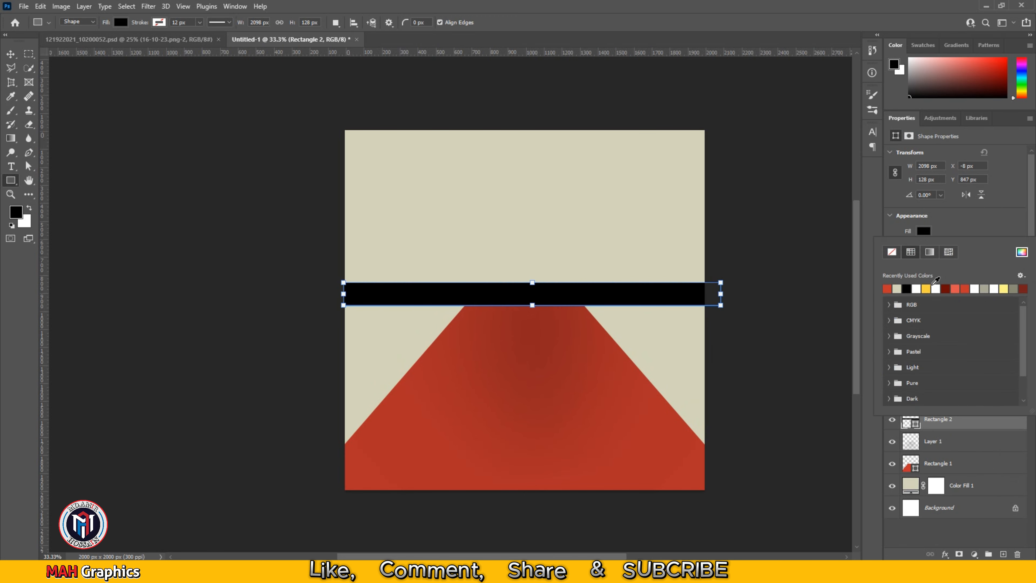
pyautogui.click(1023, 251)
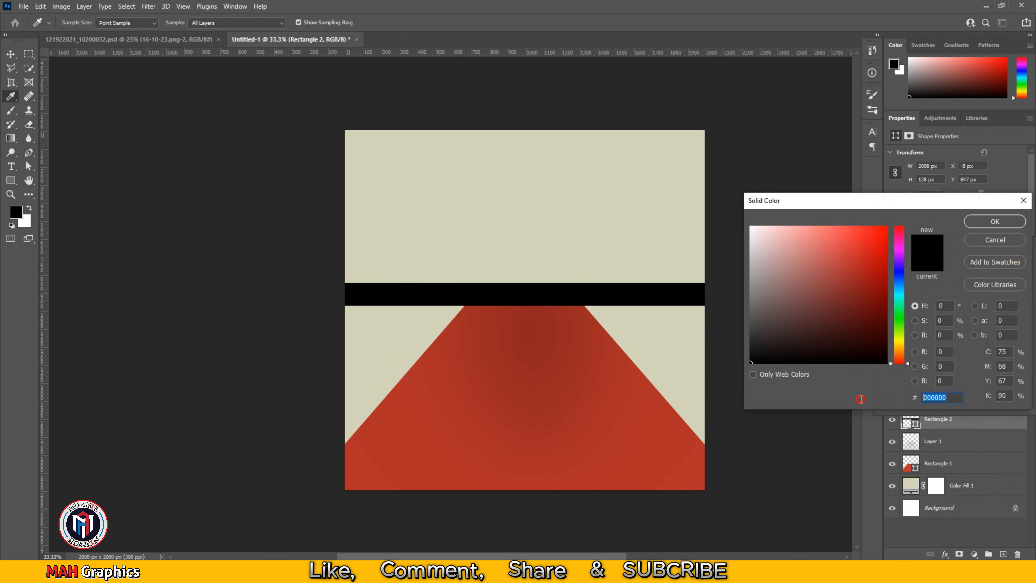
pyautogui.write('a9a995')
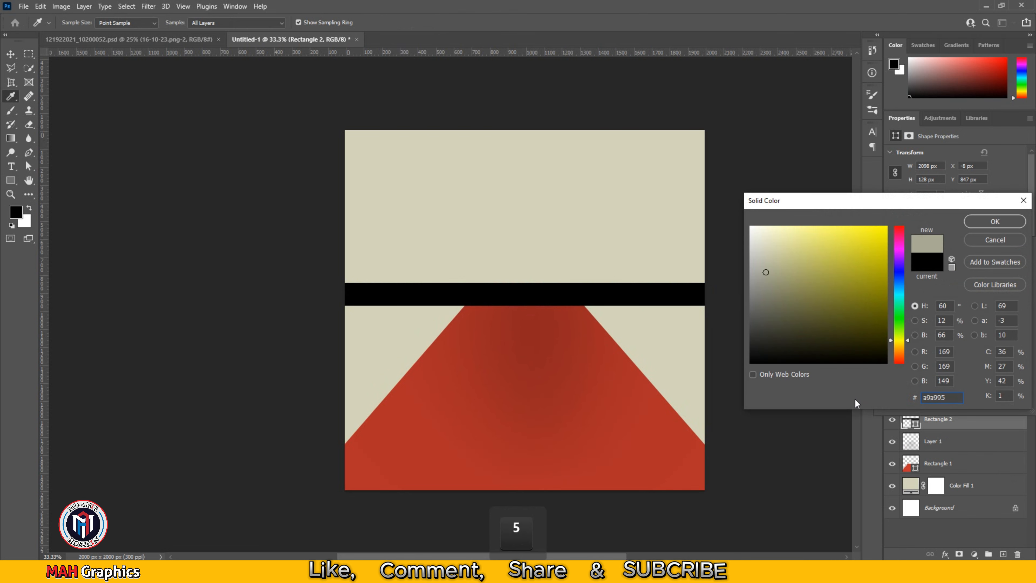
pyautogui.press('Return')
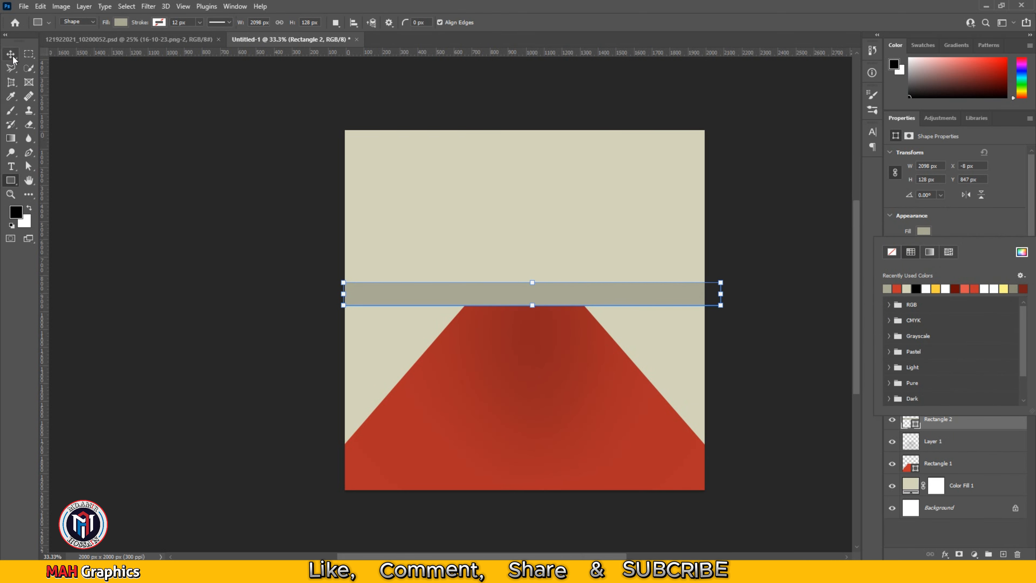
pyautogui.click(11, 54)
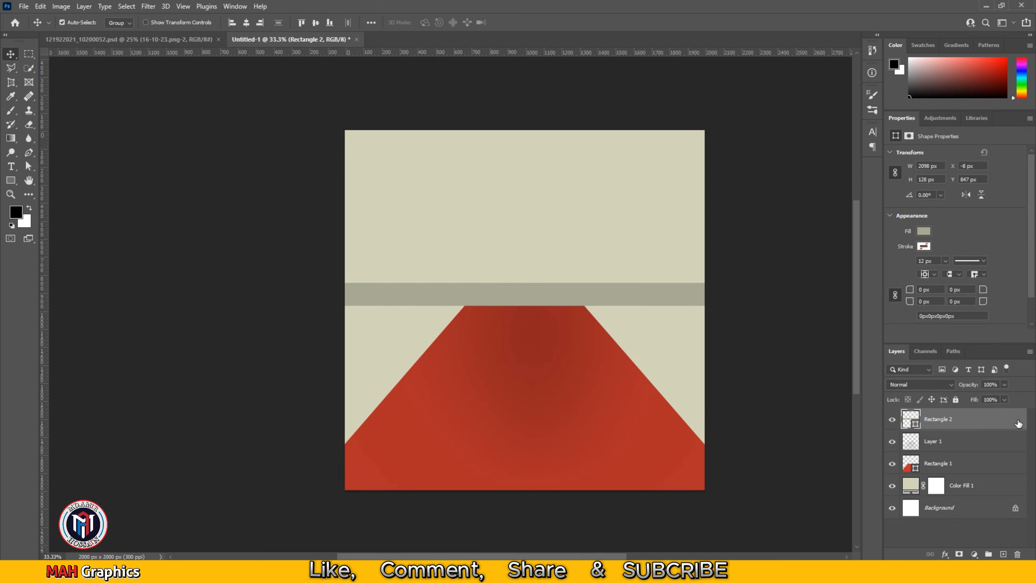
# Add a drop shadow to the horizontal band with 30% opacity and a 24 px distance
pyautogui.doubleClick(1029, 420)
pyautogui.scroll(-2, 627, 509)
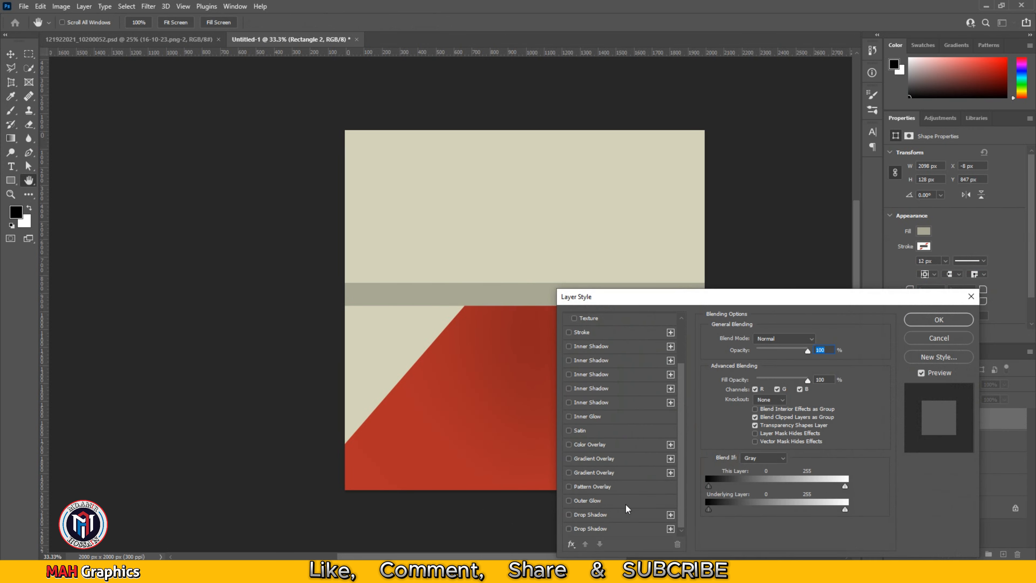
pyautogui.click(592, 514)
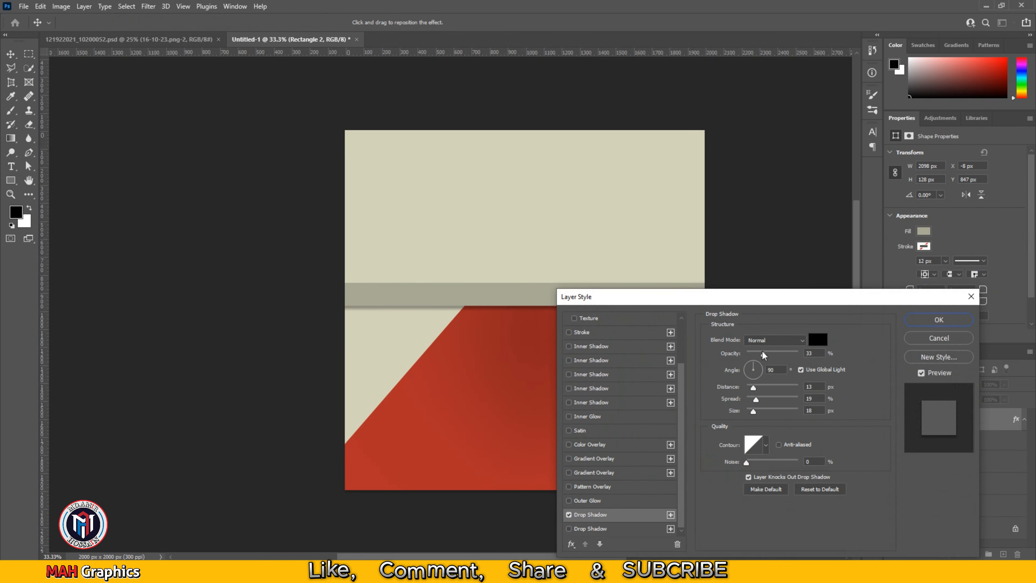
pyautogui.moveTo(761, 350)
pyautogui.mouseDown()
pyautogui.moveTo(773, 356)
pyautogui.moveTo(757, 390)
pyautogui.moveTo(769, 390)
pyautogui.moveTo(755, 357)
pyautogui.moveTo(761, 361)
pyautogui.mouseUp()
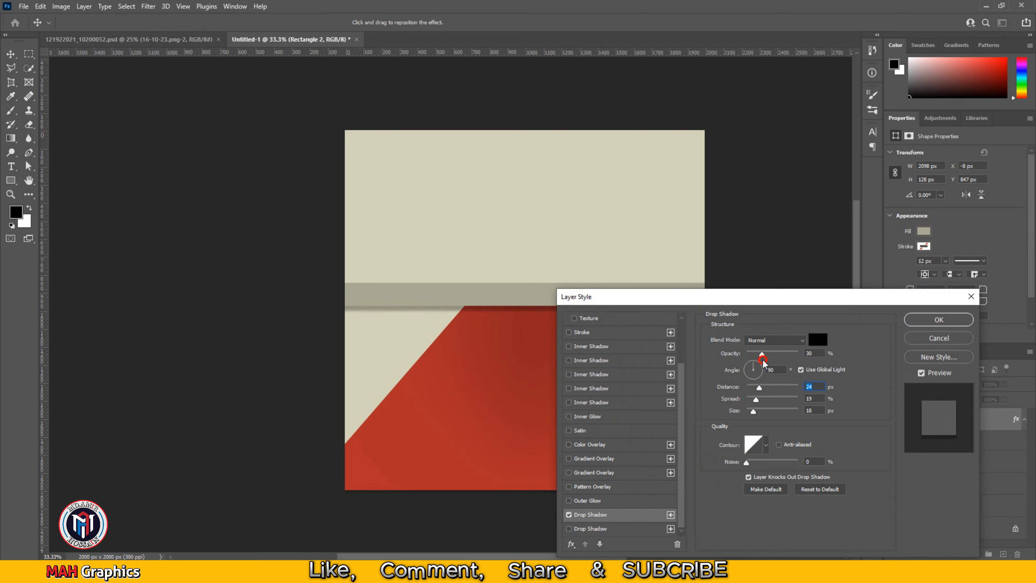
pyautogui.click(939, 319)
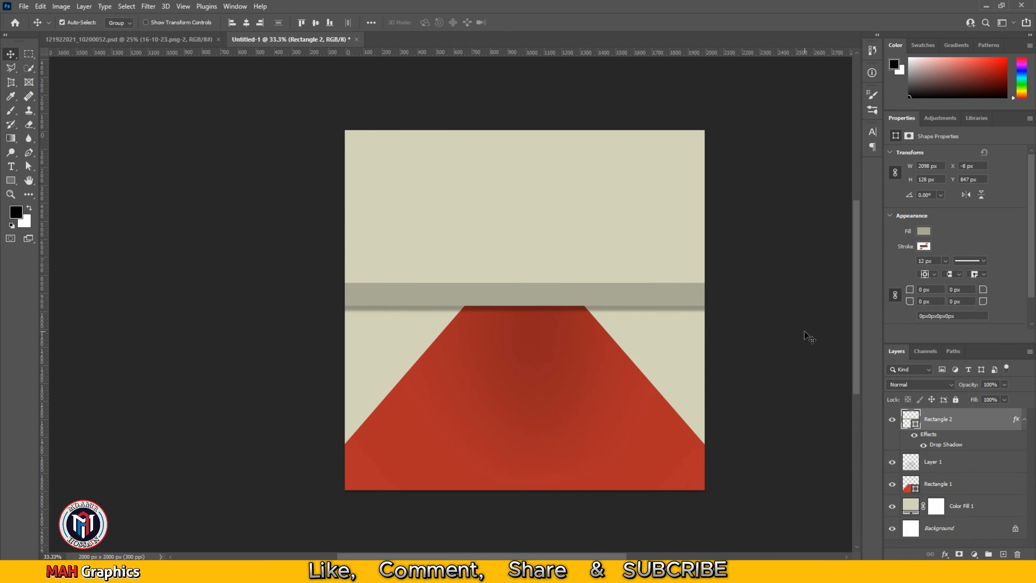
pyautogui.click(786, 318)
# Rename the horizontal band's layer to 1 and select the band on the canvas
pyautogui.doubleClick(939, 419)
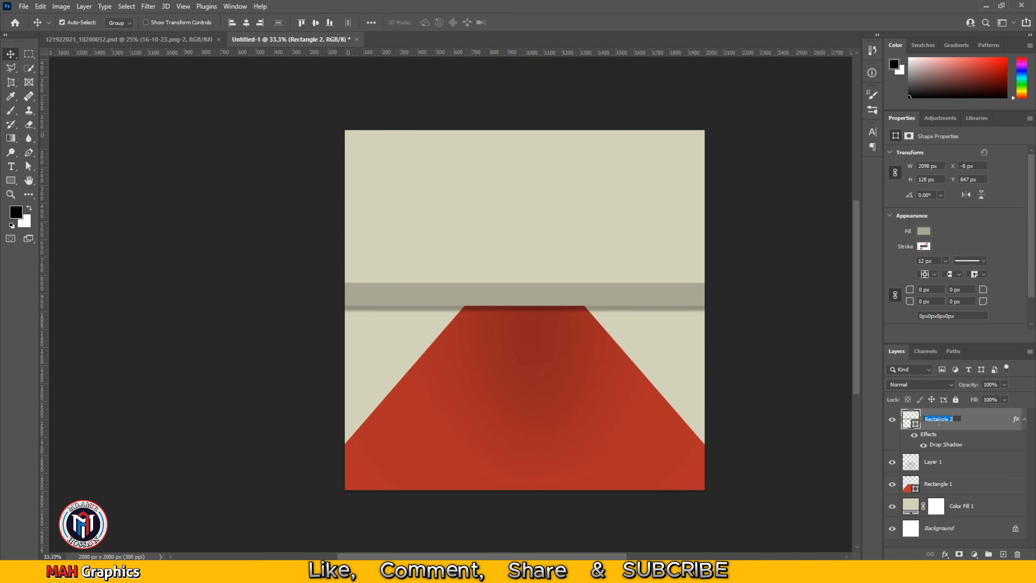
pyautogui.write('1')
pyautogui.press('Return')
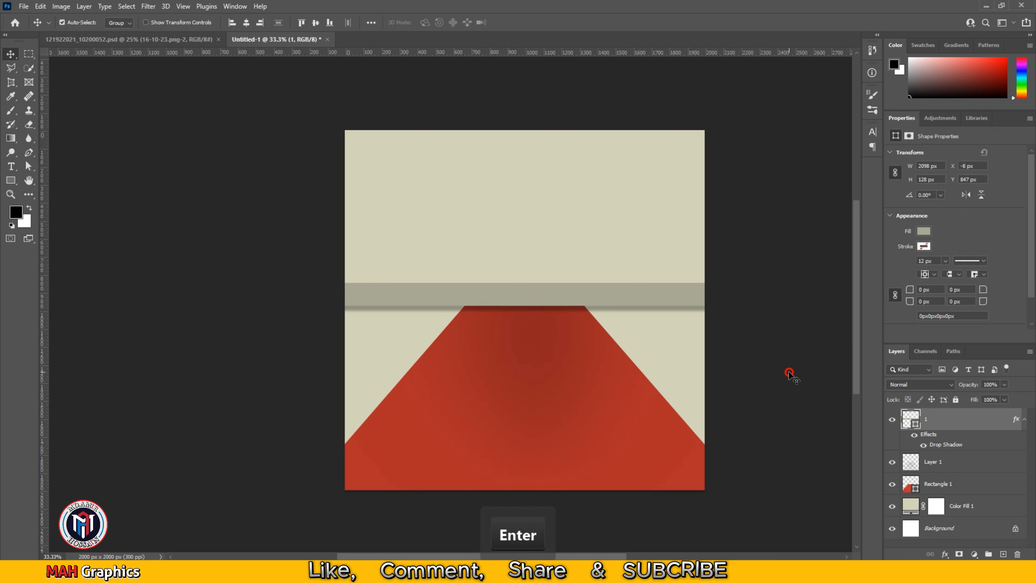
pyautogui.click(788, 373)
pyautogui.click(566, 291)
pyautogui.press('ctrl')
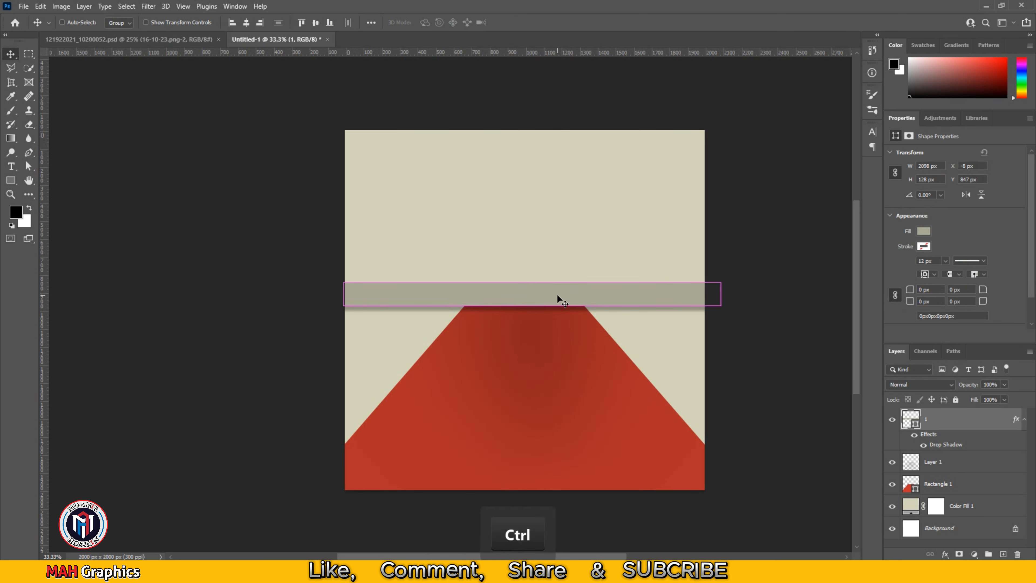
# Duplicate the horizontal band above the original at Y 643 px and remove the copy's drop shadow
pyautogui.press('alt')
pyautogui.moveTo(555, 296); pyautogui.dragTo(554, 253)
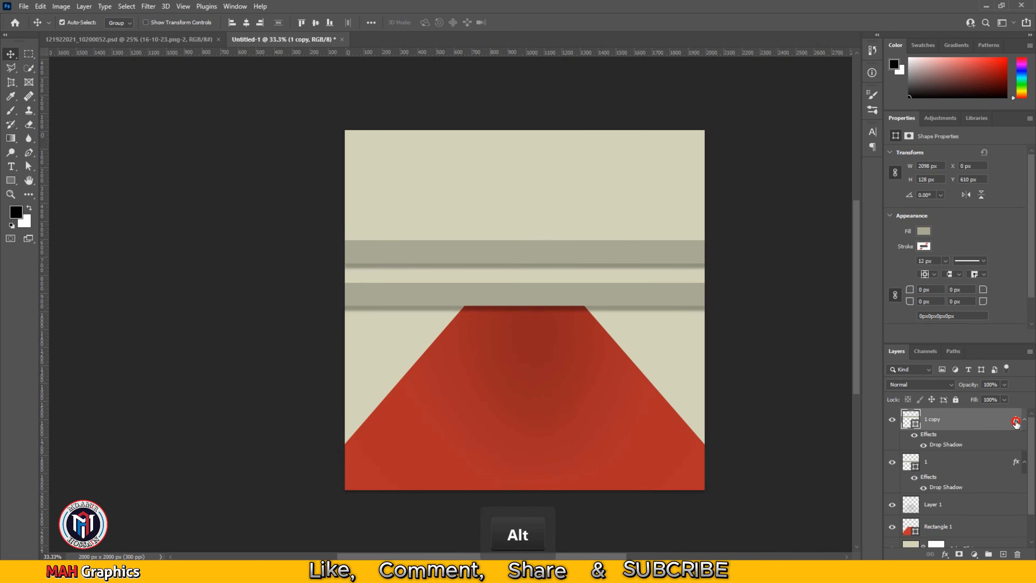
pyautogui.moveTo(1015, 423); pyautogui.dragTo(1018, 557)
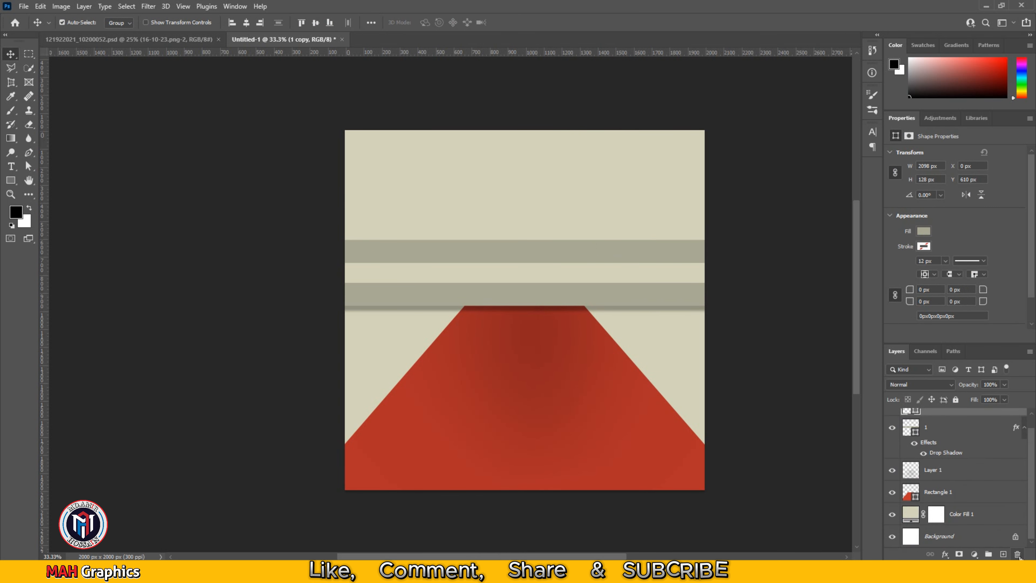
pyautogui.moveTo(541, 249); pyautogui.dragTo(541, 255)
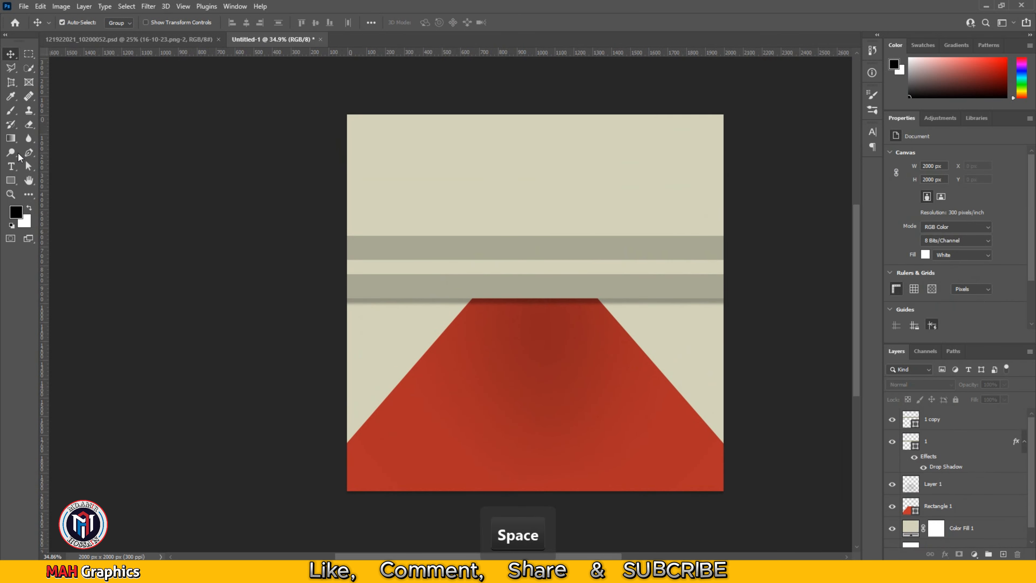
# Draw a thin black strip about 2056 × 21 px along the lower band's top edge, using Pin Light at 17% opacity
pyautogui.click(10, 180)
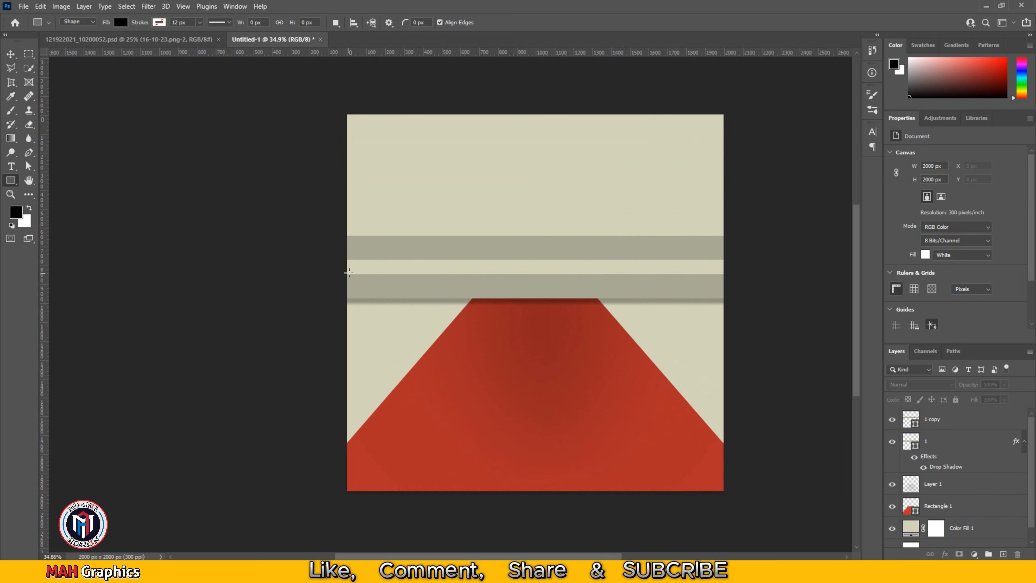
pyautogui.moveTo(345, 273); pyautogui.dragTo(732, 277)
pyautogui.click(941, 381)
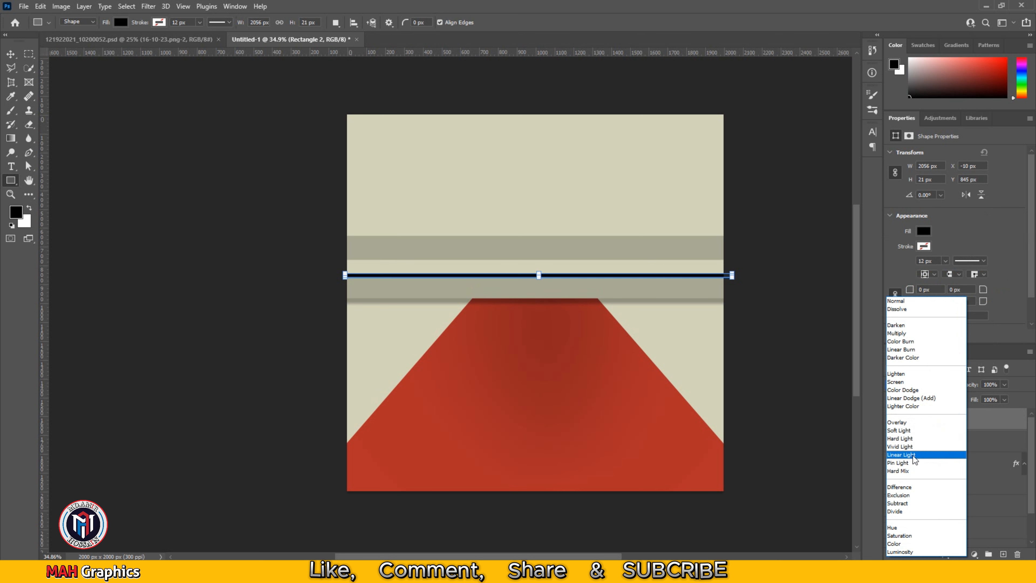
pyautogui.click(903, 463)
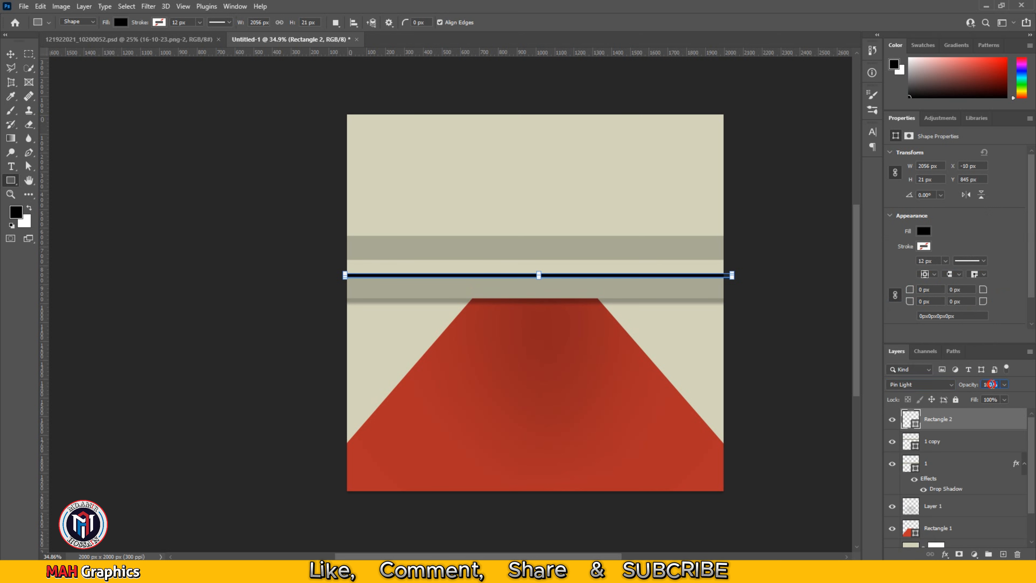
pyautogui.write('17')
pyautogui.press('Return')
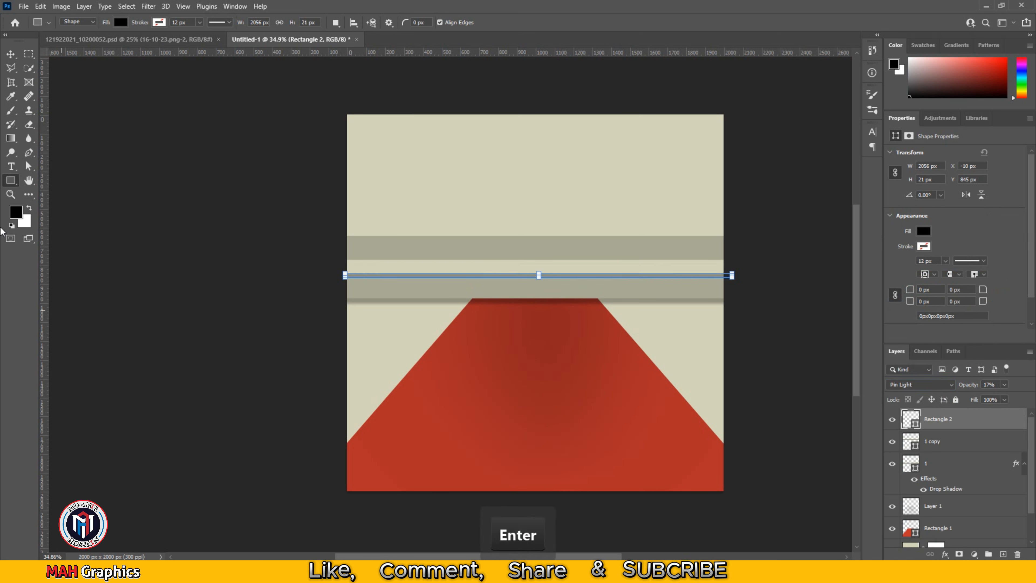
pyautogui.click(11, 53)
pyautogui.click(345, 206)
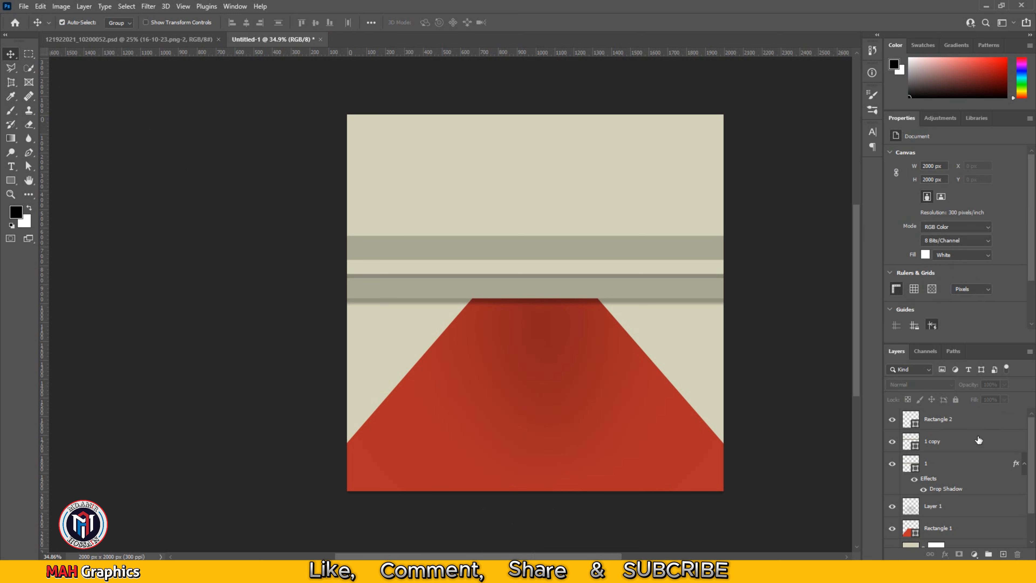
# Toggle the thin strip's visibility to check its effect and rename its layer to 1.1
pyautogui.click(977, 425)
pyautogui.click(892, 420)
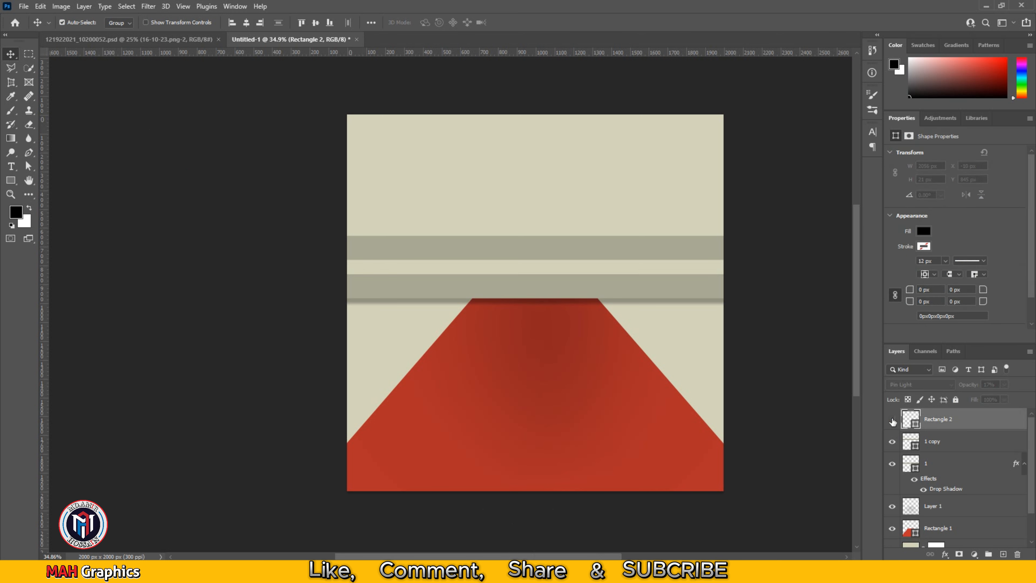
pyautogui.click(893, 420)
pyautogui.write('1.1')
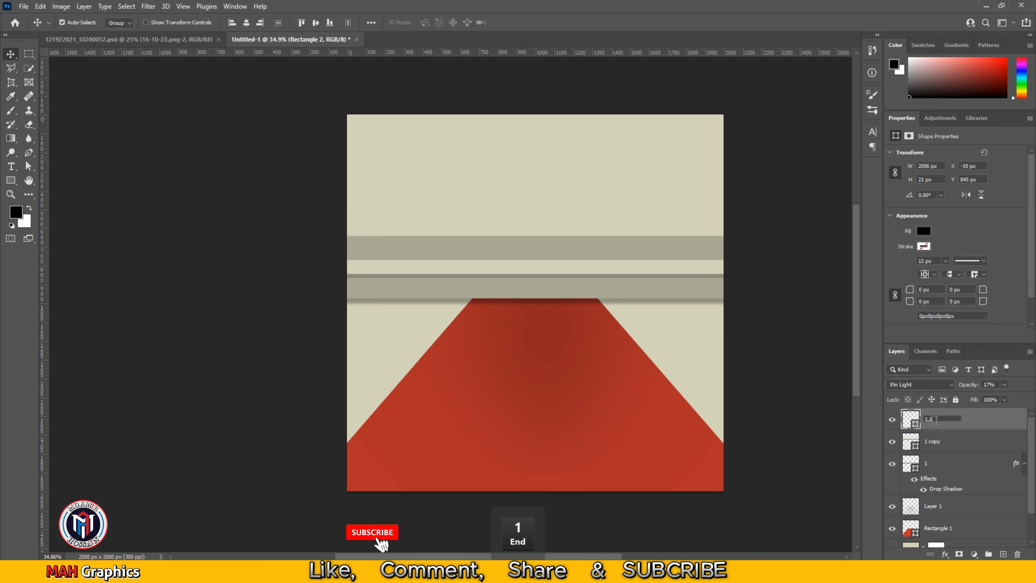
pyautogui.press('Return')
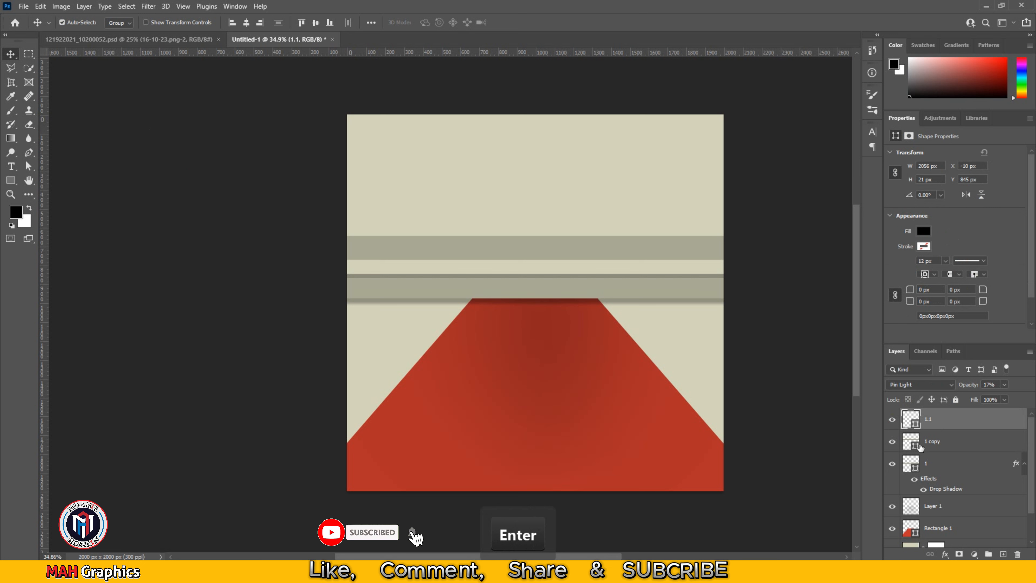
# Move the 1 copy layer above layer 1.1 in the layer stack
pyautogui.click(957, 442)
pyautogui.hotkey('ctrl', '[')
pyautogui.hotkey('ctrl', ']')
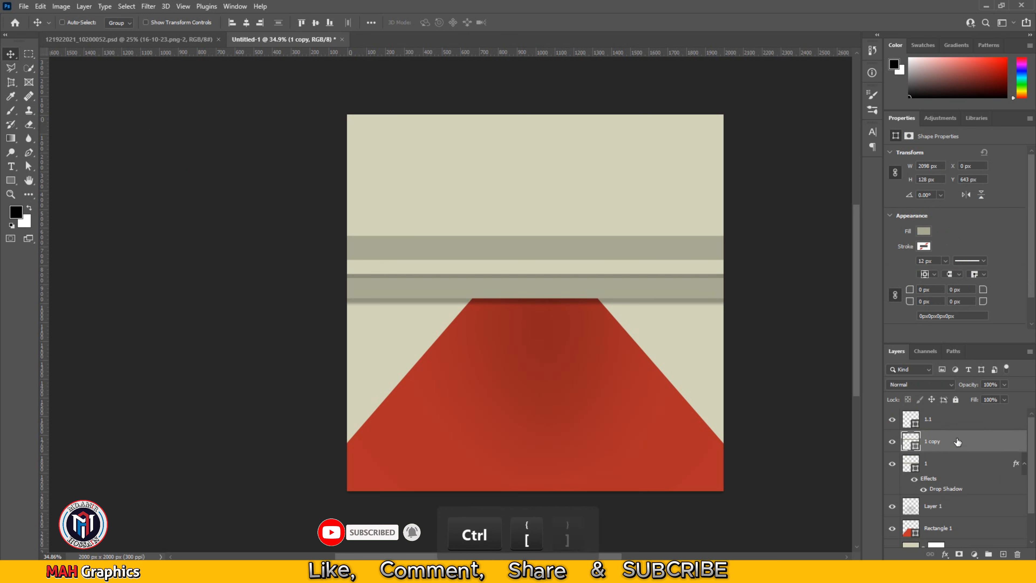
pyautogui.hotkey('ctrl', ']')
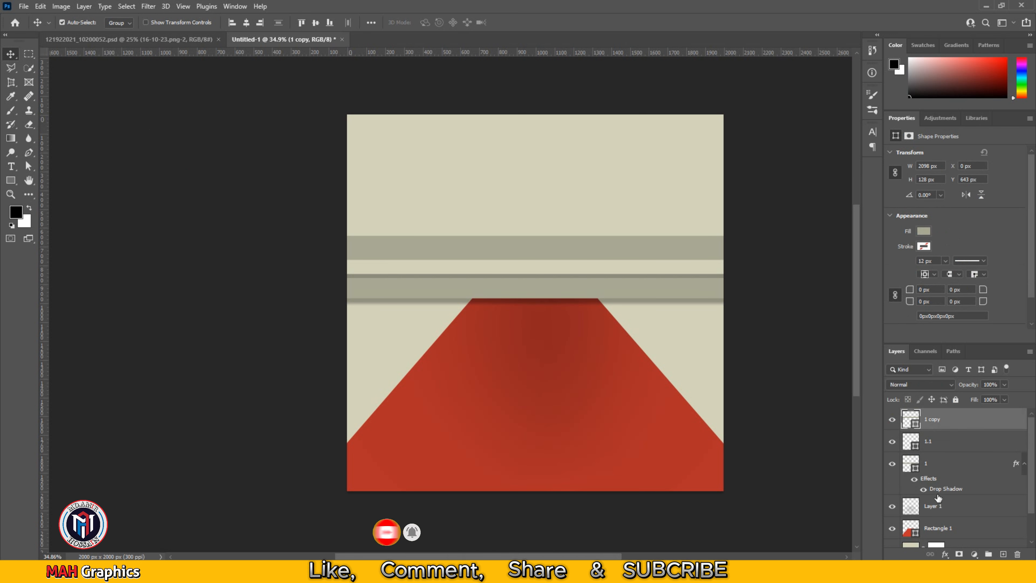
# On a new layer above 1.1, paint a soft white highlight inside the lower band's selection with a 10% opacity brush, and deselect
pyautogui.click(936, 443)
pyautogui.click(1003, 554)
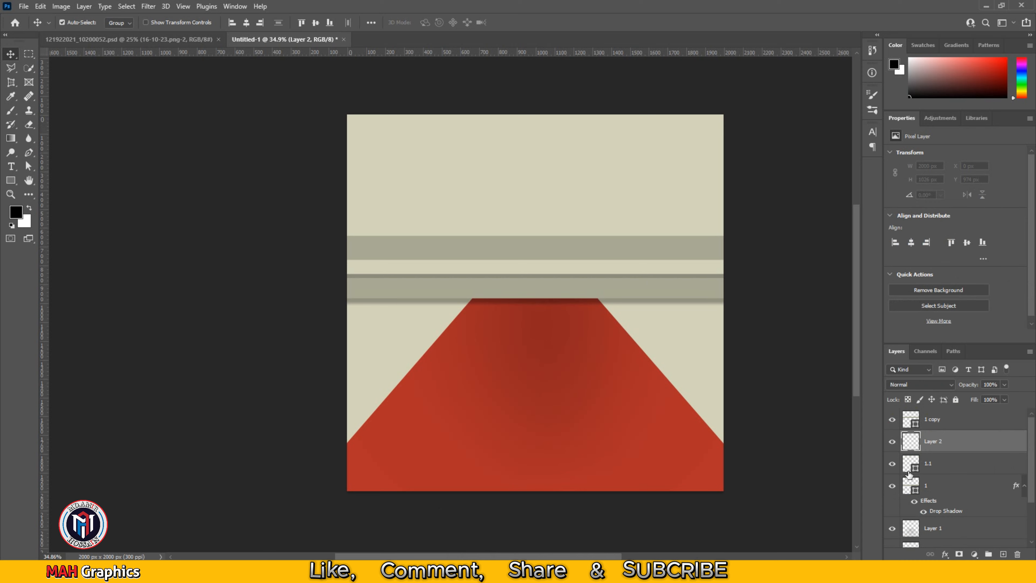
pyautogui.keyDown('ctrl'); pyautogui.click(910, 487); pyautogui.keyUp('ctrl')
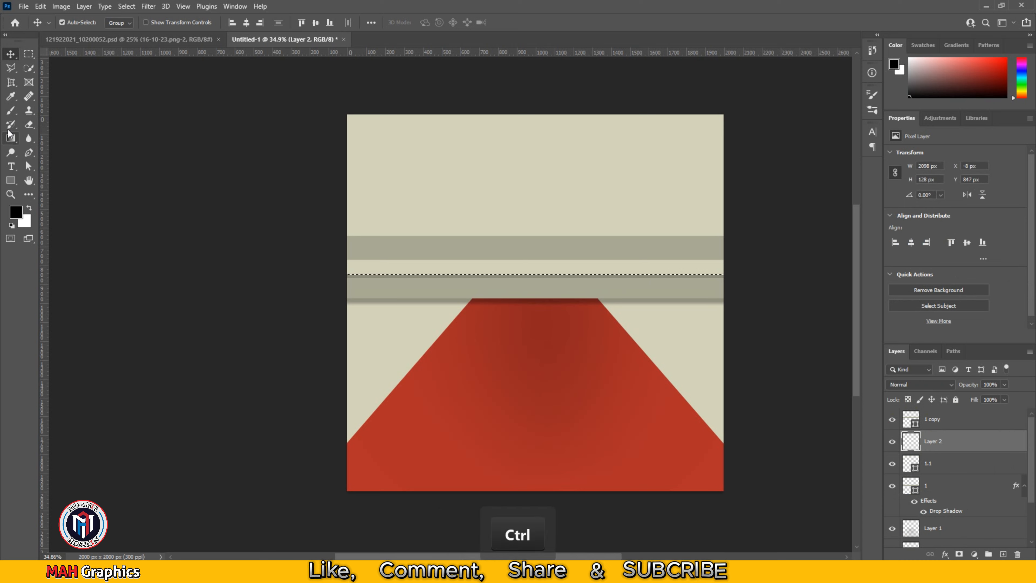
pyautogui.press('b')
pyautogui.press('x')
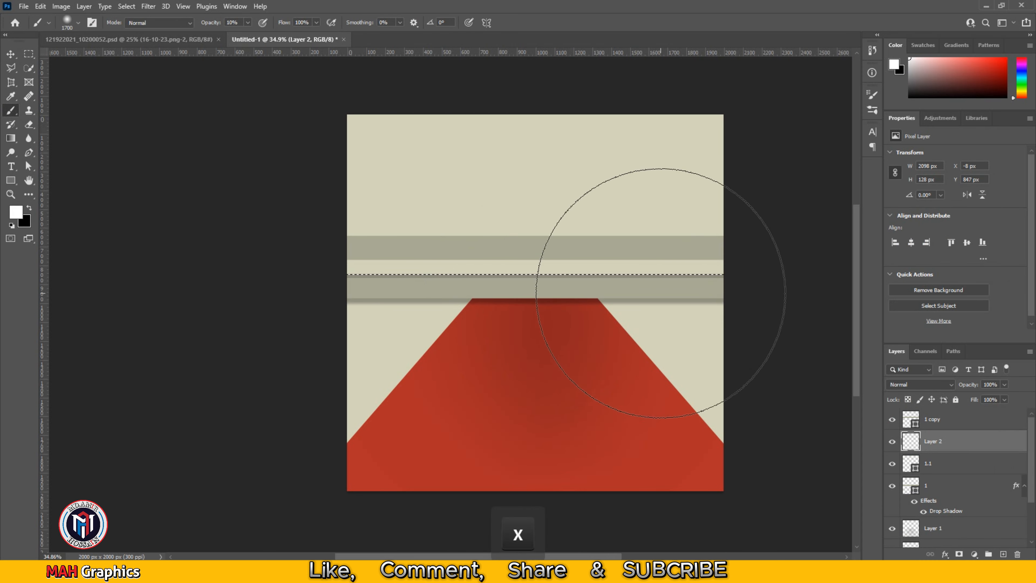
pyautogui.moveTo(660, 293)
pyautogui.mouseDown()
pyautogui.moveTo(672, 289)
pyautogui.moveTo(213, 294)
pyautogui.moveTo(618, 297)
pyautogui.moveTo(408, 298)
pyautogui.moveTo(540, 289)
pyautogui.moveTo(115, 285)
pyautogui.moveTo(526, 292)
pyautogui.mouseUp()
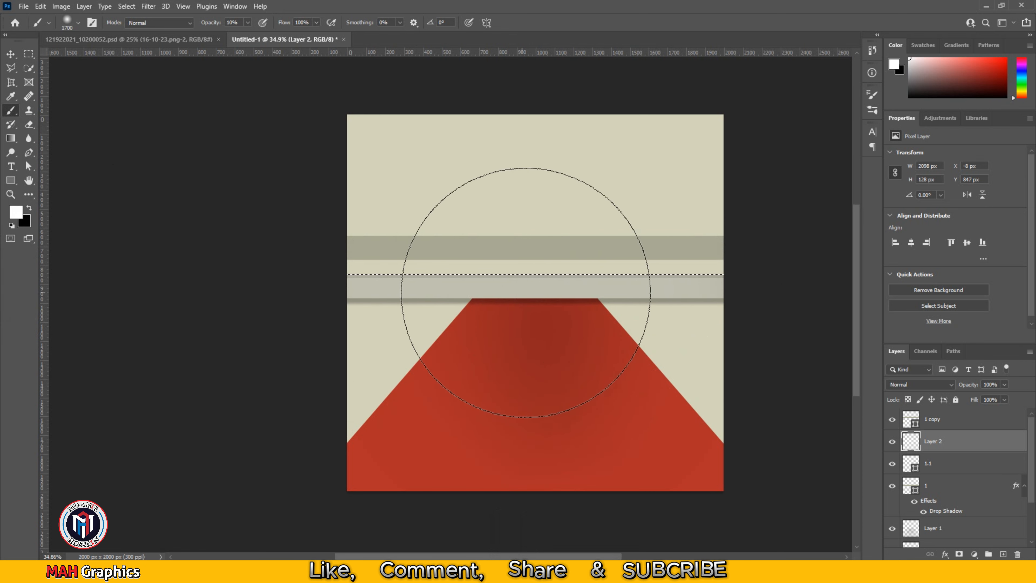
pyautogui.click(11, 54)
pyautogui.hotkey('ctrl', 'd')
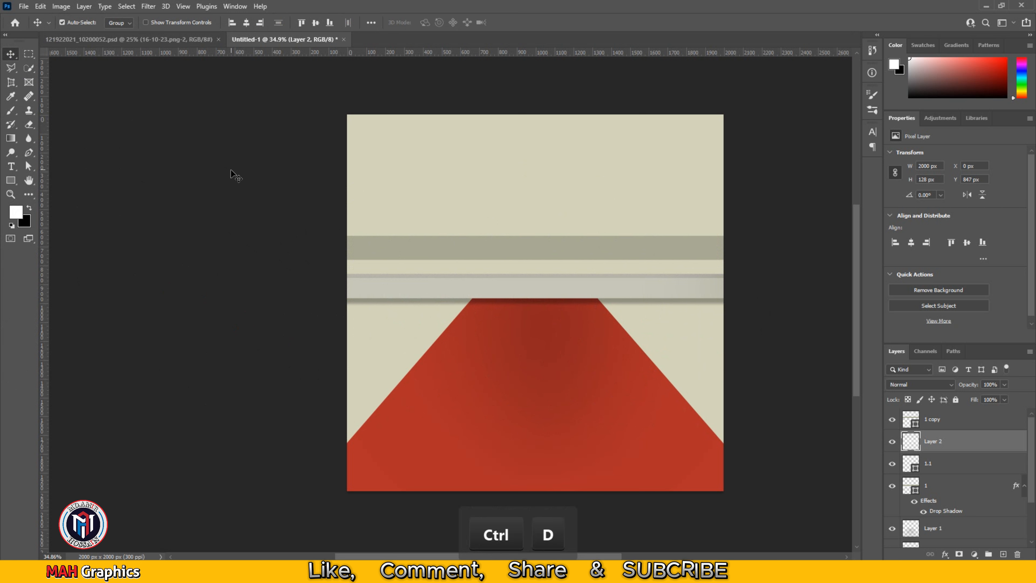
# Group the highlight layer, strip 1.1 and band 1, and rename the group to 1
pyautogui.keyDown('ctrl'); pyautogui.click(934, 464); pyautogui.keyUp('ctrl')
pyautogui.keyDown('ctrl'); pyautogui.click(935, 485); pyautogui.keyUp('ctrl')
pyautogui.hotkey('ctrl', 'g')
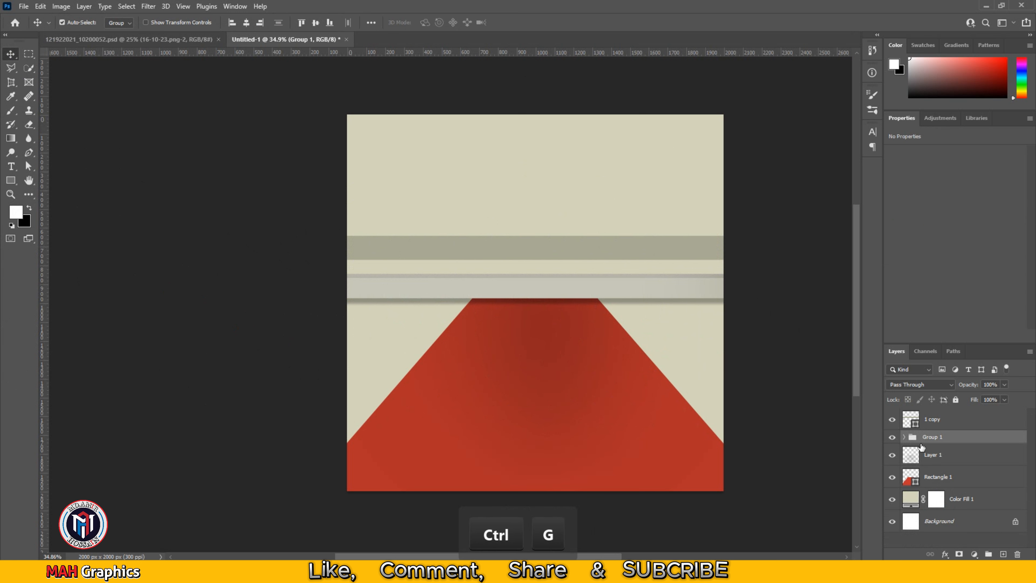
pyautogui.write('1')
pyautogui.press('Return')
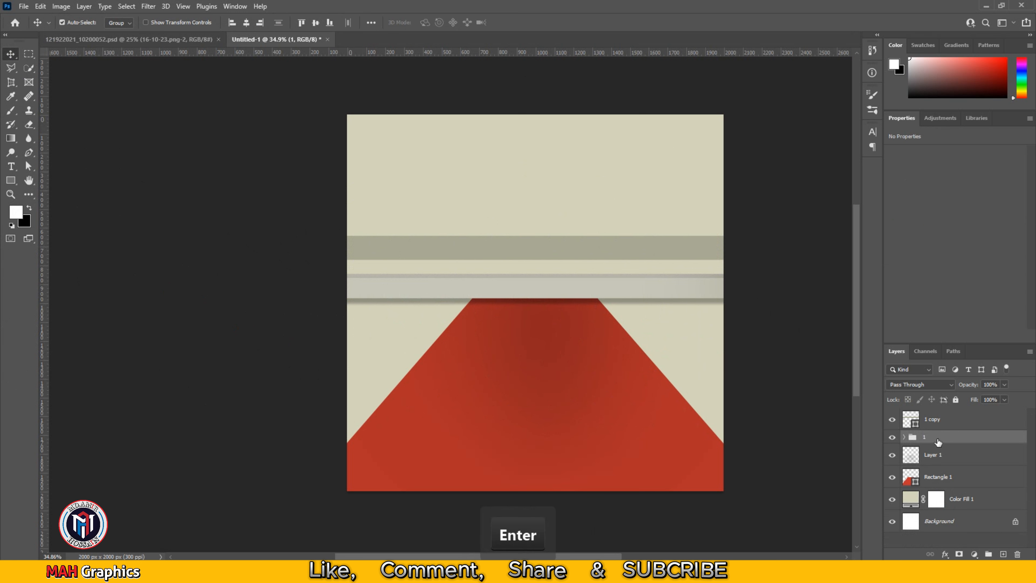
# Duplicate the upper horizontal band upward to Y 482 px, leaving a narrow beige gap between the two
pyautogui.click(494, 247)
pyautogui.scroll(3, 495, 254)
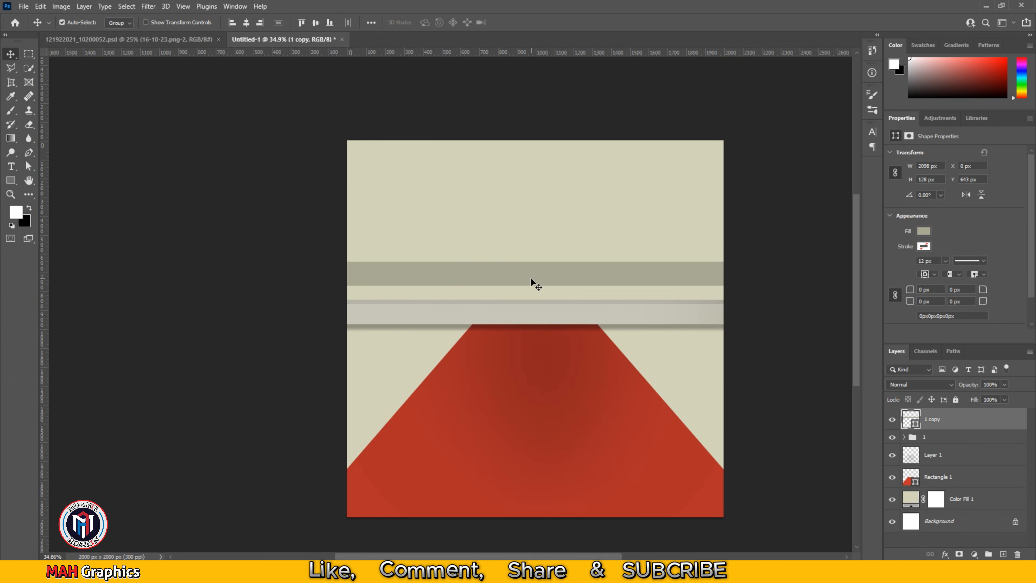
pyautogui.scroll(-2, 555, 288)
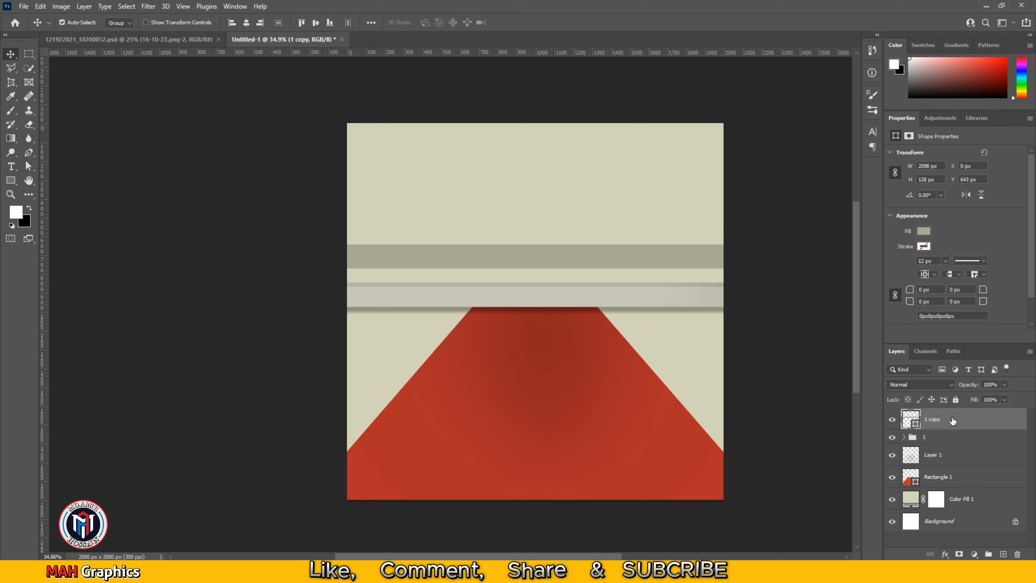
pyautogui.moveTo(539, 248); pyautogui.dragTo(537, 230)
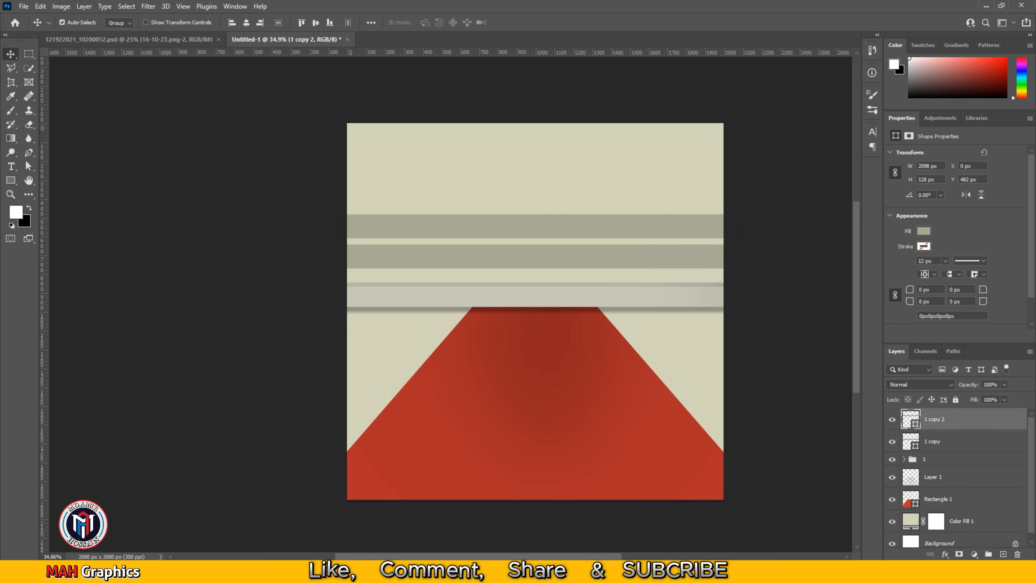
# Draw a thin strip about 2039 × 18 px along the middle band's top edge and fill it black
pyautogui.click(283, 239)
pyautogui.press('u')
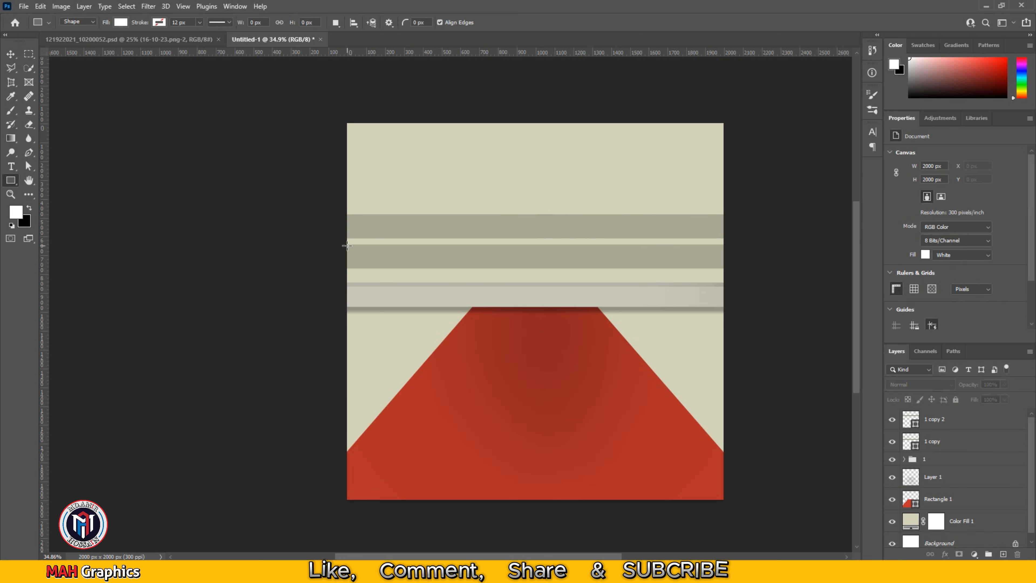
pyautogui.moveTo(345, 244); pyautogui.dragTo(730, 247)
pyautogui.click(925, 230)
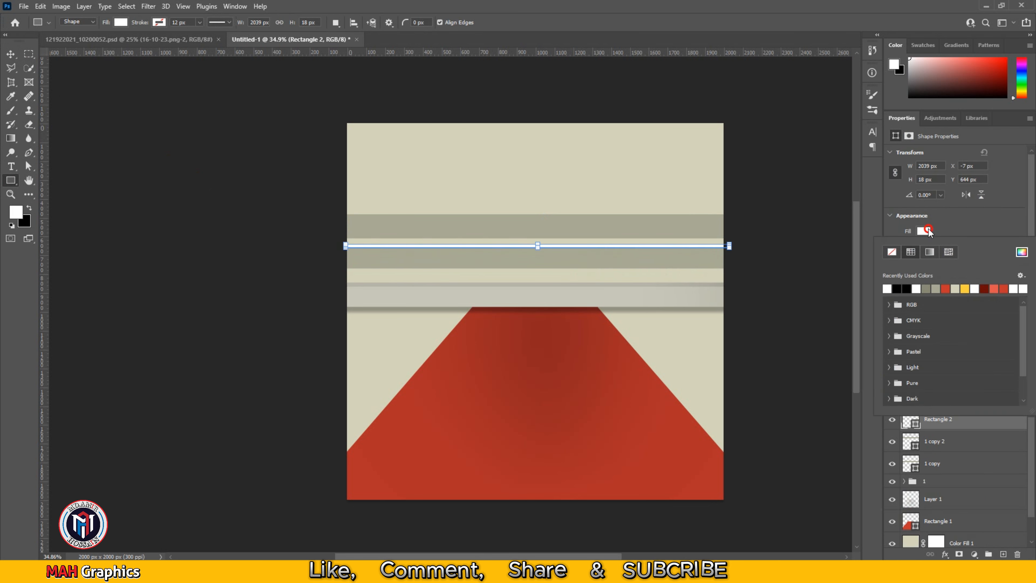
pyautogui.click(897, 288)
pyautogui.press('v')
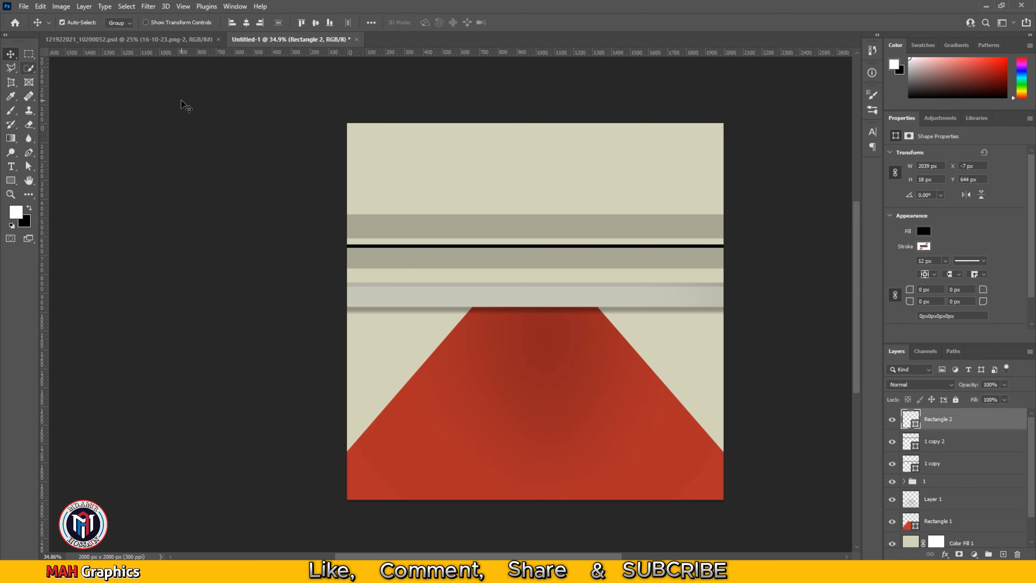
# Set the middle band's thin strip to 17% opacity with the Pin Light blend mode
pyautogui.write('17')
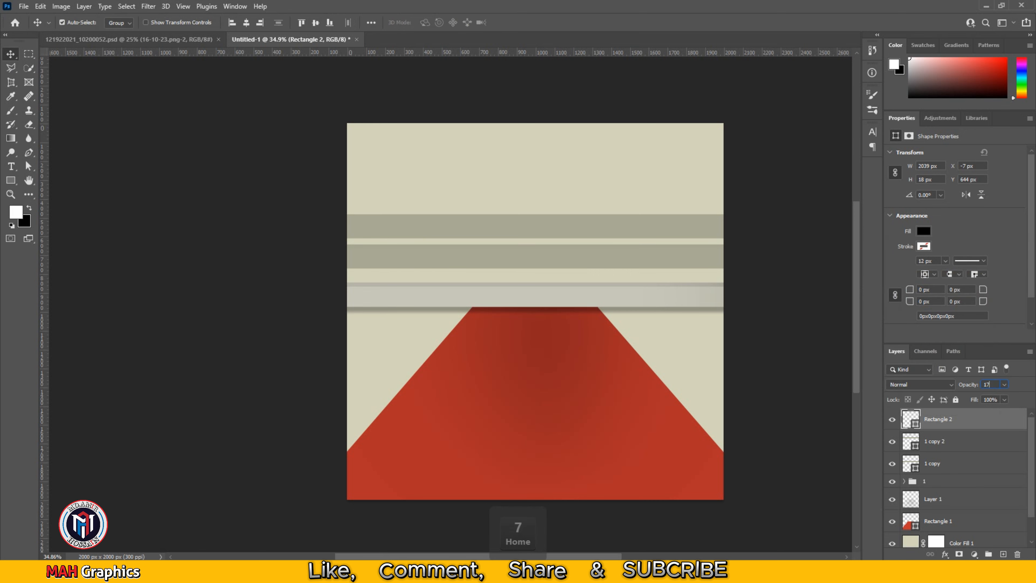
pyautogui.click(932, 386)
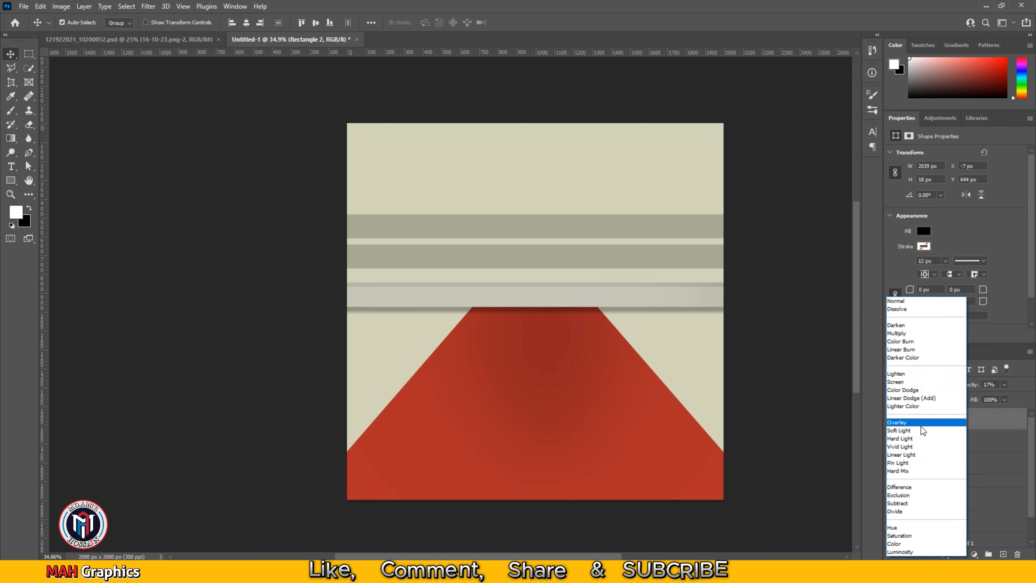
pyautogui.click(900, 460)
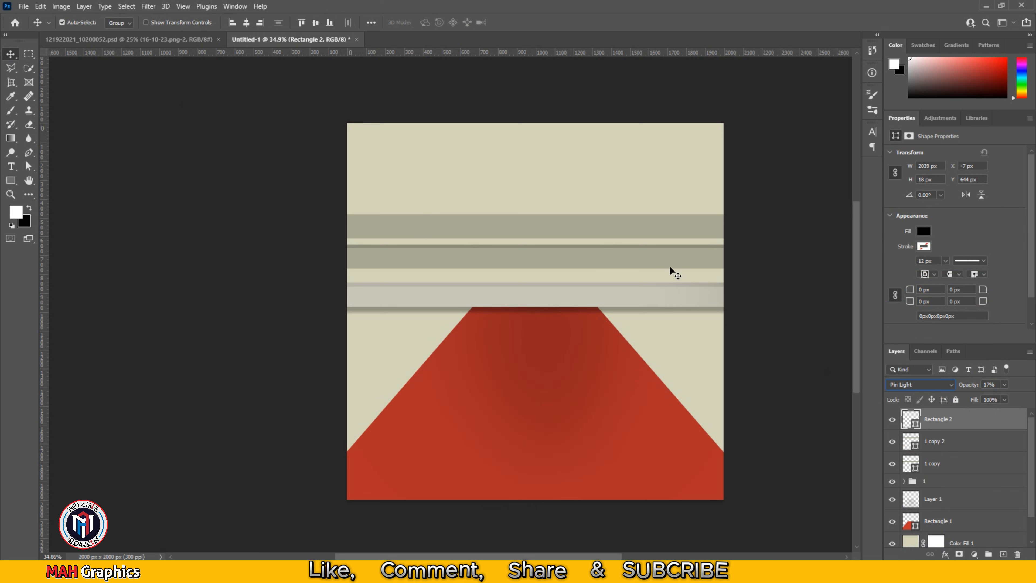
# On a new layer, paint a soft white highlight inside the middle band's selection with a 10% opacity brush
pyautogui.click(1003, 554)
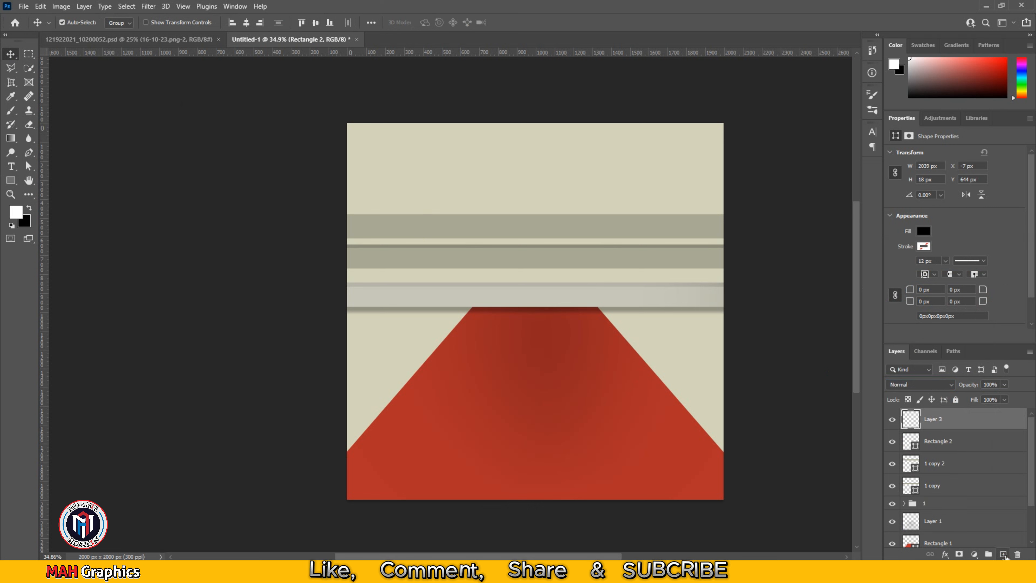
pyautogui.click(10, 110)
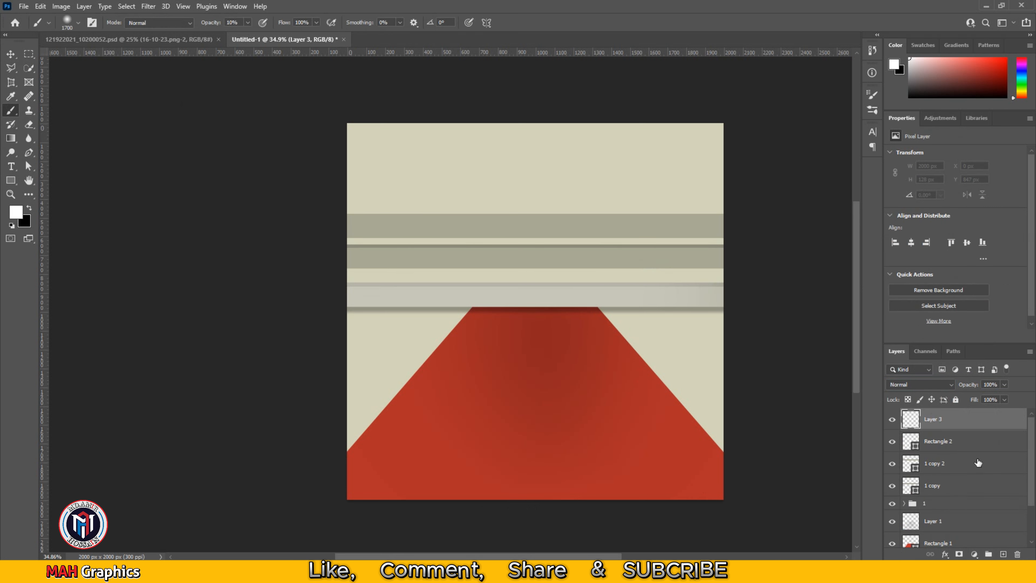
pyautogui.keyDown('ctrl'); pyautogui.click(910, 464); pyautogui.keyUp('ctrl')
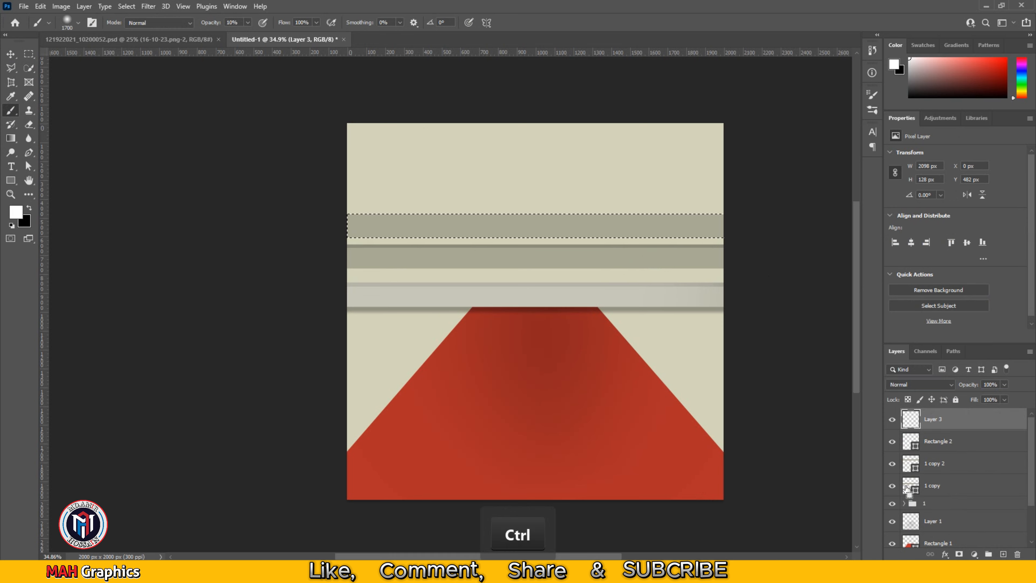
pyautogui.keyDown('ctrl'); pyautogui.click(907, 488); pyautogui.keyUp('ctrl')
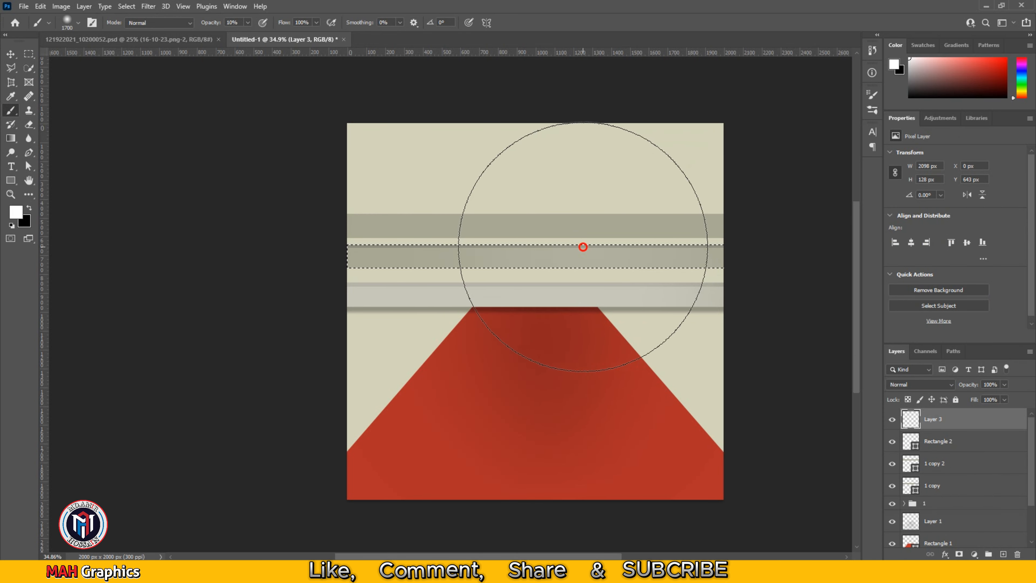
pyautogui.moveTo(582, 247)
pyautogui.mouseDown()
pyautogui.moveTo(363, 246)
pyautogui.moveTo(559, 250)
pyautogui.mouseUp()
pyautogui.moveTo(178, 271); pyautogui.dragTo(534, 271)
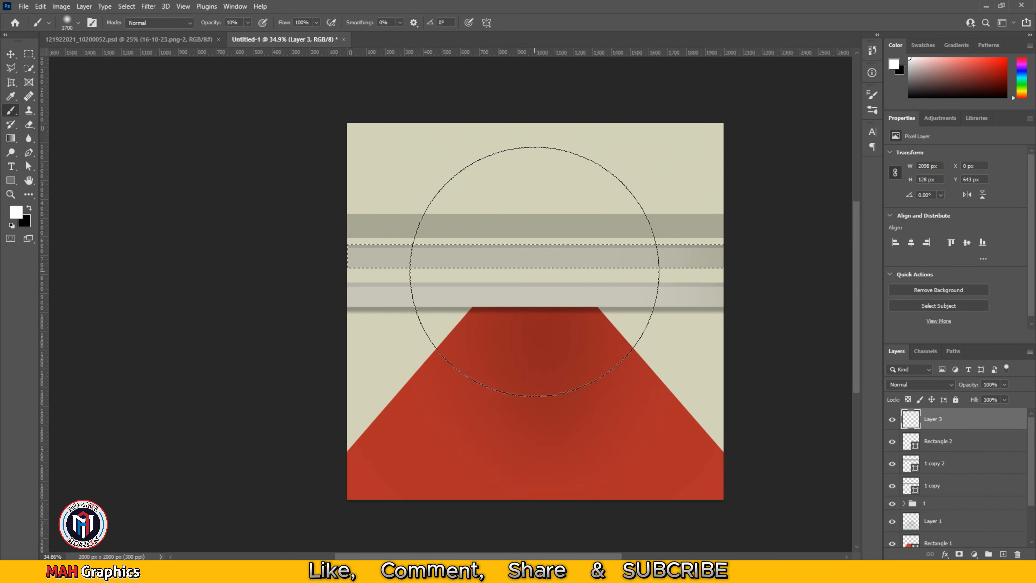
pyautogui.press('v')
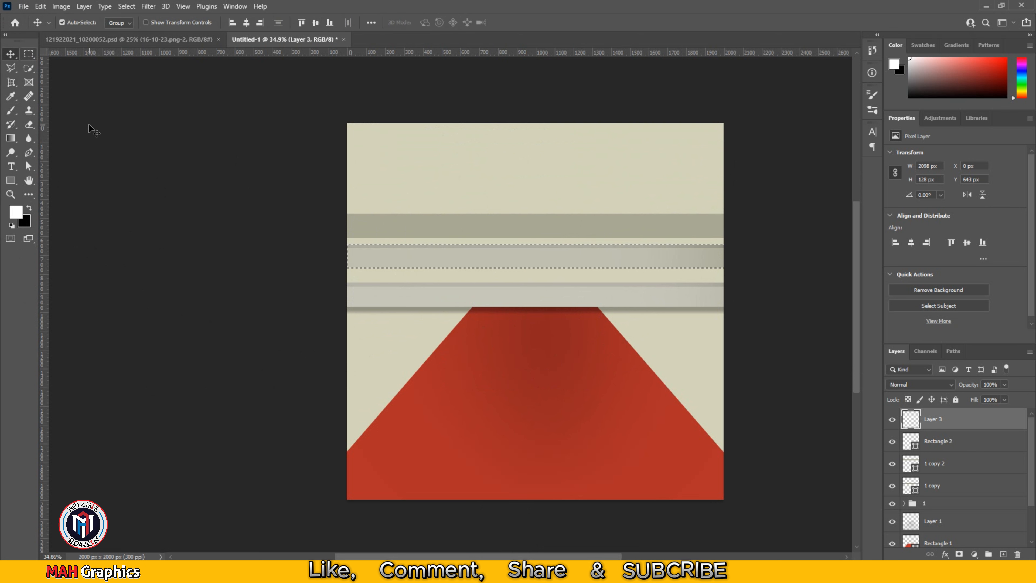
# Clear the selection and bring the uppermost band's layer, 1 copy 2, to the front of the layer stack
pyautogui.click(238, 194)
pyautogui.hotkey('ctrl', 'd')
pyautogui.click(681, 228)
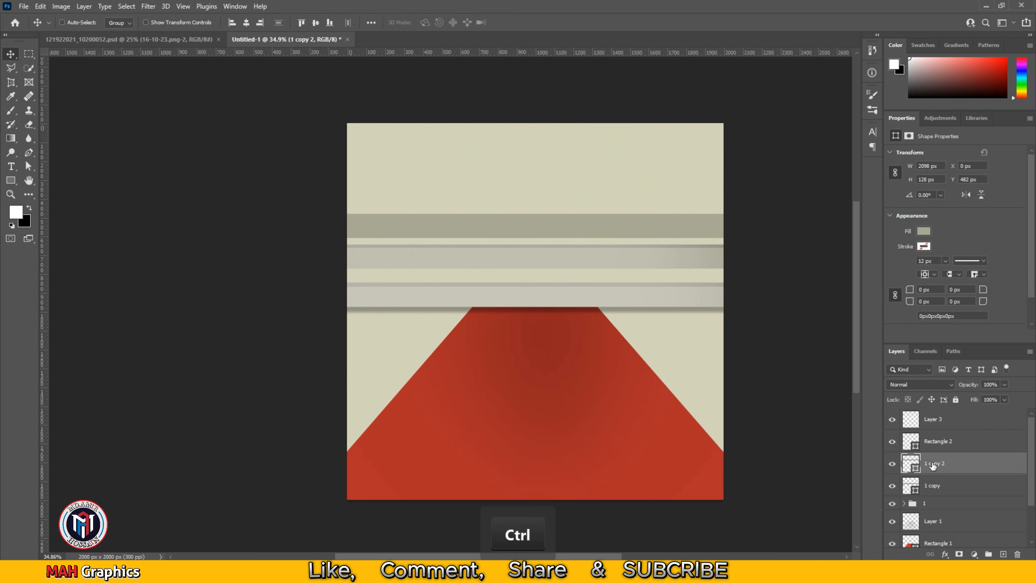
pyautogui.hotkey('ctrl', 'shift', '[')
pyautogui.hotkey('ctrl', 'shift', ']')
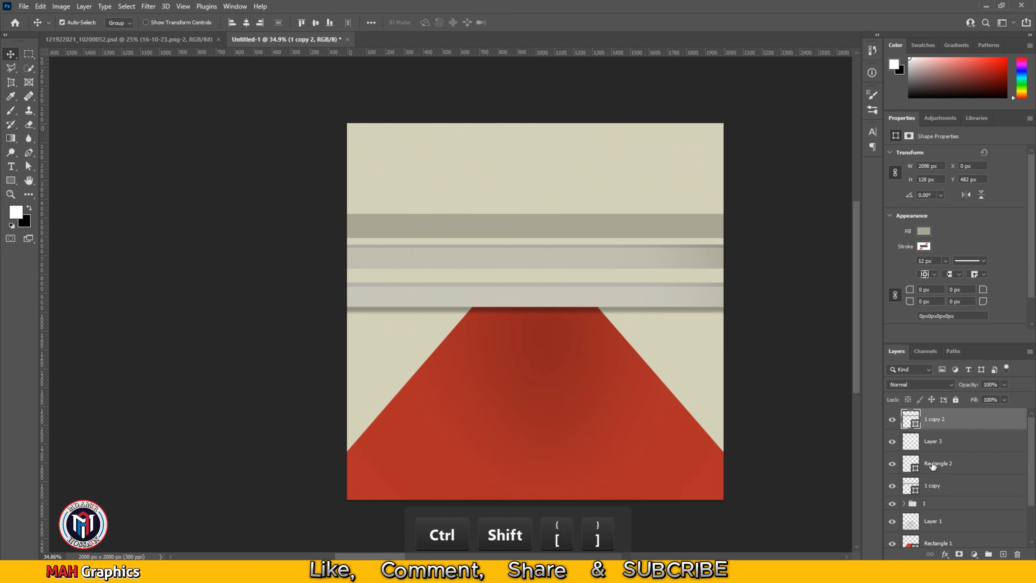
# On a new layer, paint a soft white highlight inside the uppermost band's selection with a 10% opacity brush reduced to 1200 px
pyautogui.click(1003, 554)
pyautogui.click(12, 111)
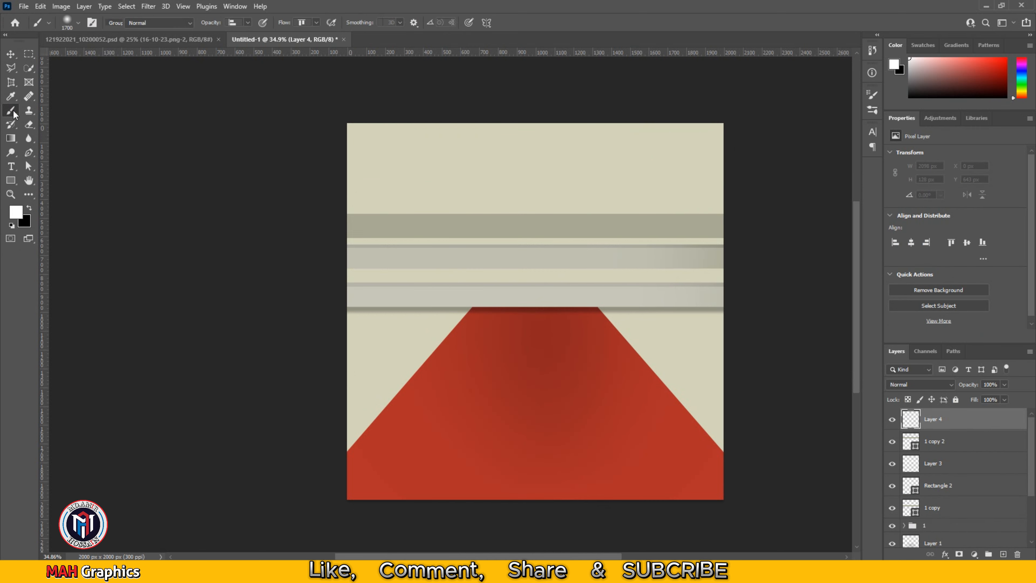
pyautogui.keyDown('ctrl'); pyautogui.click(911, 445); pyautogui.keyUp('ctrl')
pyautogui.press('[')
pyautogui.press('[')
pyautogui.press('[')
pyautogui.press('[')
pyautogui.press('[')
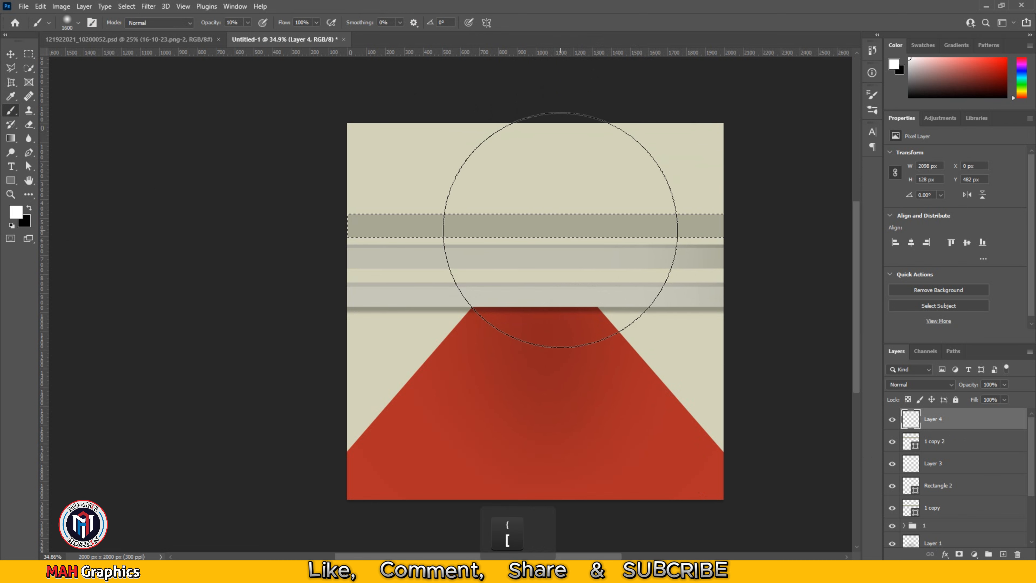
pyautogui.keyDown('shift'); pyautogui.click(595, 236); pyautogui.keyUp('shift')
pyautogui.keyDown('shift'); pyautogui.click(291, 235); pyautogui.keyUp('shift')
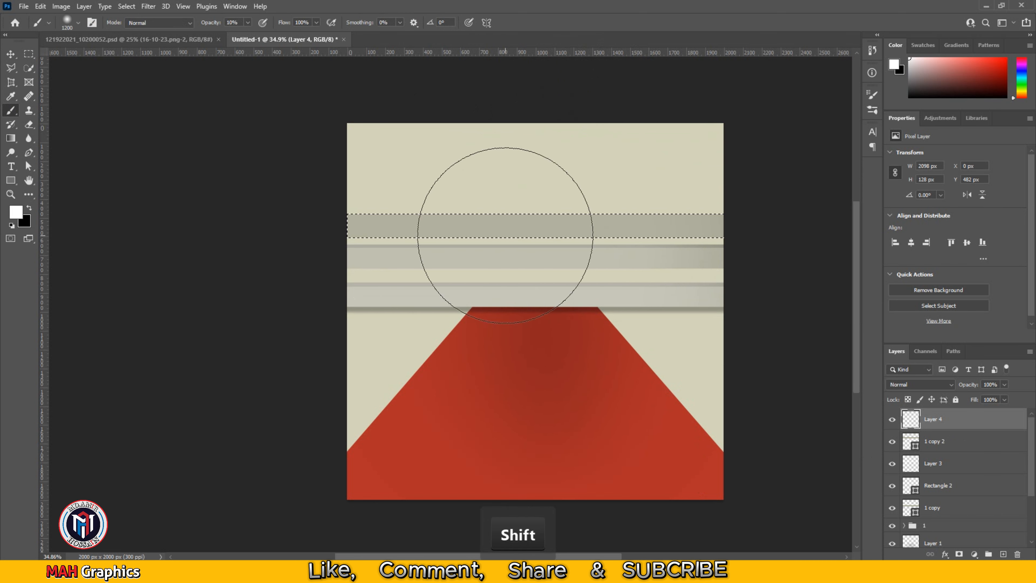
pyautogui.keyDown('shift'); pyautogui.click(599, 236); pyautogui.keyUp('shift')
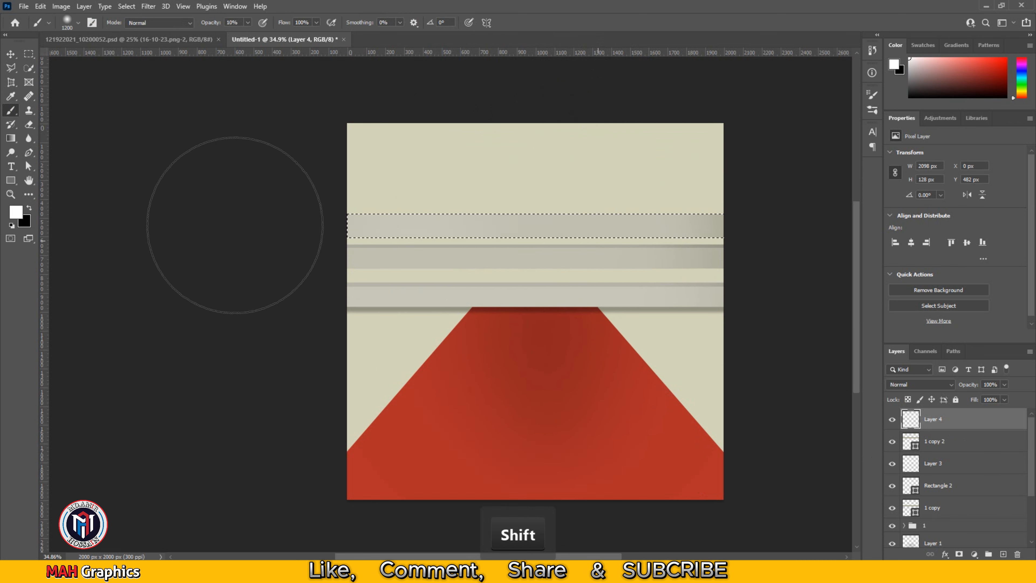
# Deselect and nudge the uppermost band's highlight layer to Y 478 px, slightly above the band's own top edge
pyautogui.click(11, 54)
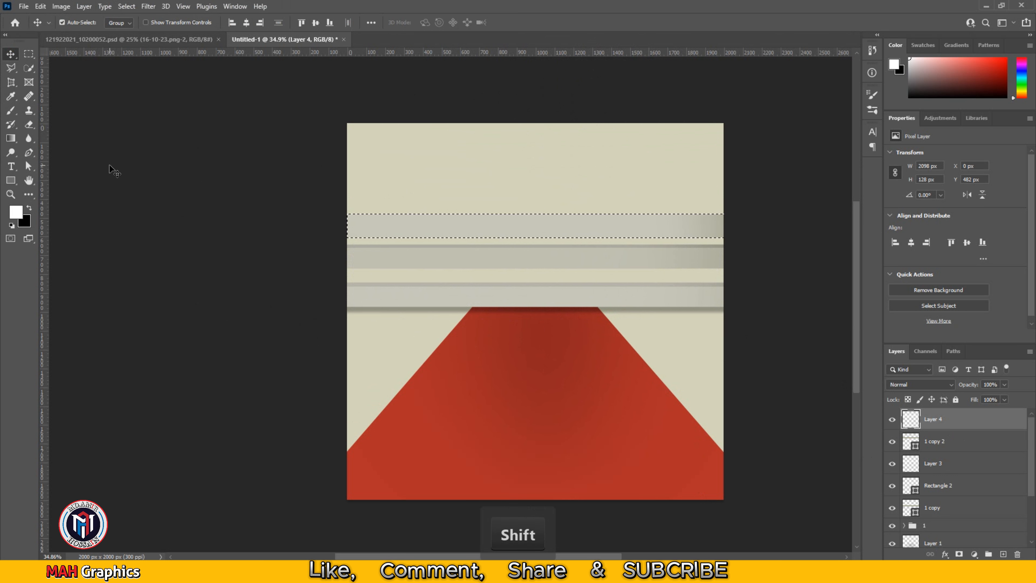
pyautogui.click(499, 264)
pyautogui.click(566, 232)
pyautogui.press('Up')
pyautogui.press('Up')
pyautogui.press('Up')
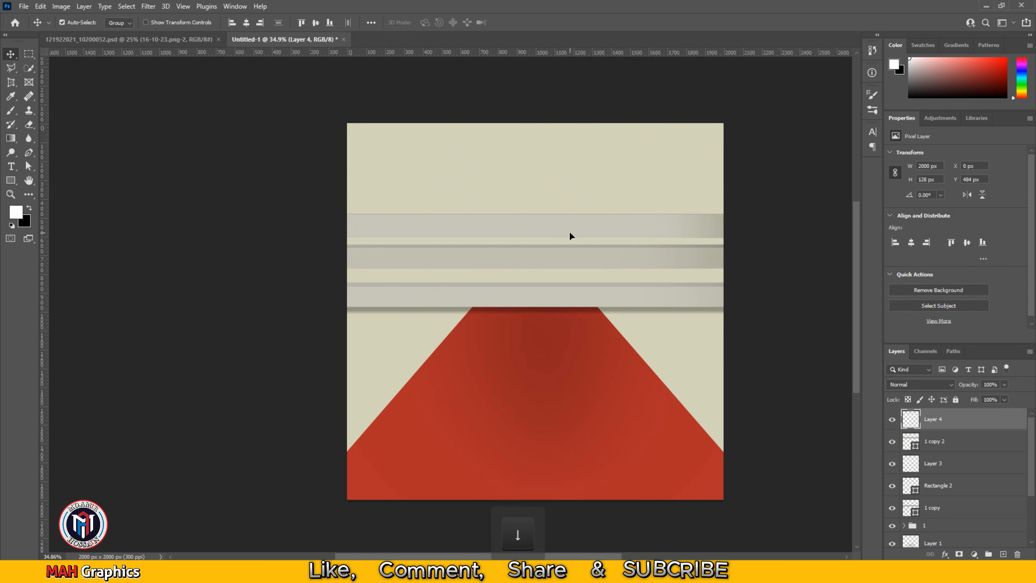
pyautogui.press('Up')
pyautogui.press('Up')
pyautogui.press('Up')
pyautogui.press('Up')
pyautogui.press('Up')
pyautogui.press('Up')
pyautogui.press('Up')
pyautogui.press('Up')
pyautogui.press('Up')
pyautogui.press('Up')
pyautogui.press('Up')
pyautogui.press('Up')
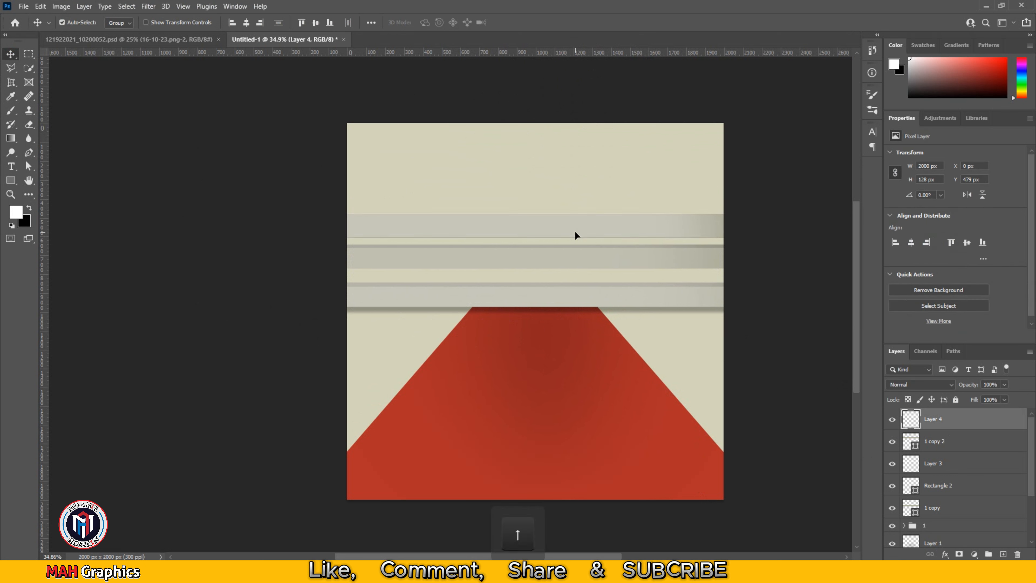
pyautogui.press('Up')
pyautogui.press('Up')
pyautogui.press('Up')
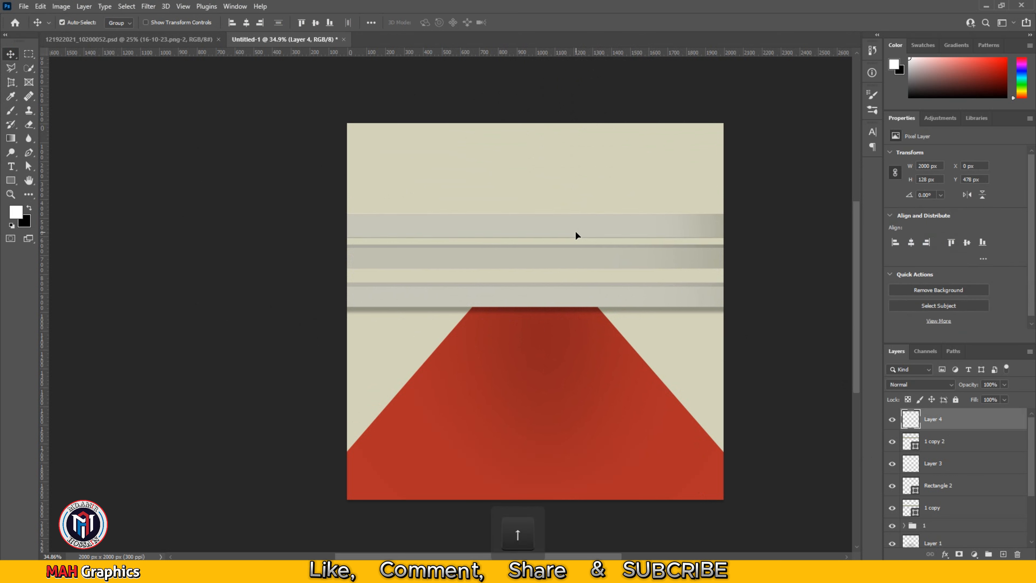
# Group the uppermost band together with its highlight layer
pyautogui.click(69, 136)
pyautogui.scroll(3, 579, 252)
pyautogui.click(939, 414)
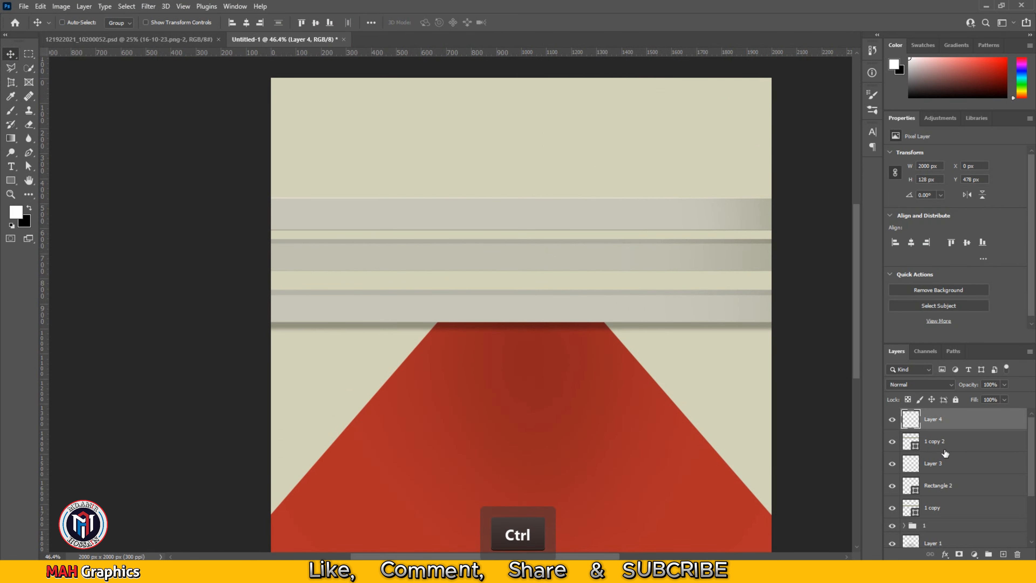
pyautogui.keyDown('ctrl'); pyautogui.click(945, 442); pyautogui.keyUp('ctrl')
pyautogui.hotkey('ctrl', 'g')
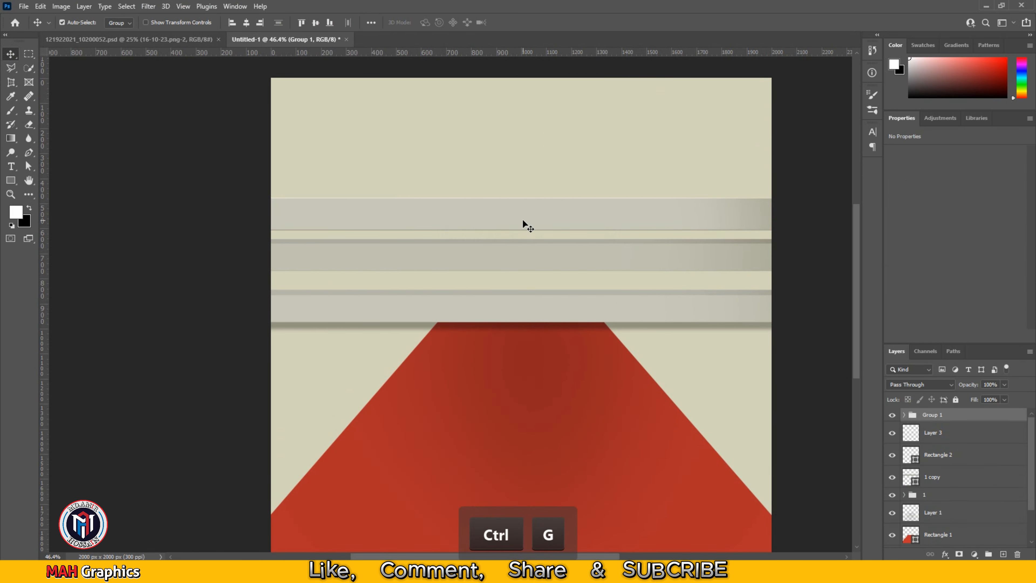
# Move the uppermost band's group down about 11 px to narrow the gap above the middle band
pyautogui.press('Down')
pyautogui.hotkey('ctrl', 't')
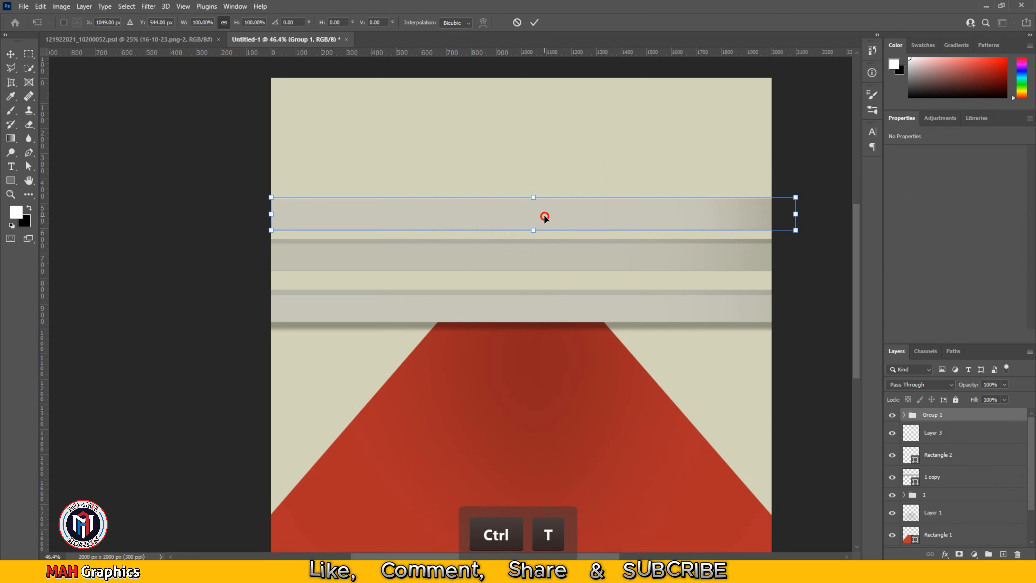
pyautogui.moveTo(544, 217); pyautogui.dragTo(547, 221)
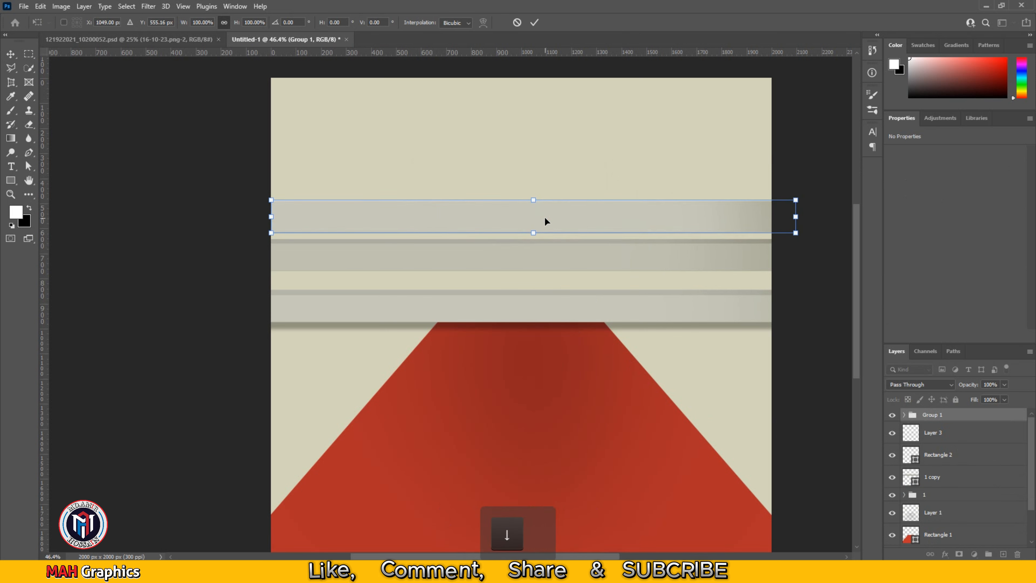
pyautogui.press('Down')
pyautogui.press('Down')
pyautogui.click(534, 22)
# Draw a rectangle about 668 × 126 px on the lowest band, spanning the trapezoid's top edge, and fill it with the recent red
pyautogui.scroll(-5, 546, 300)
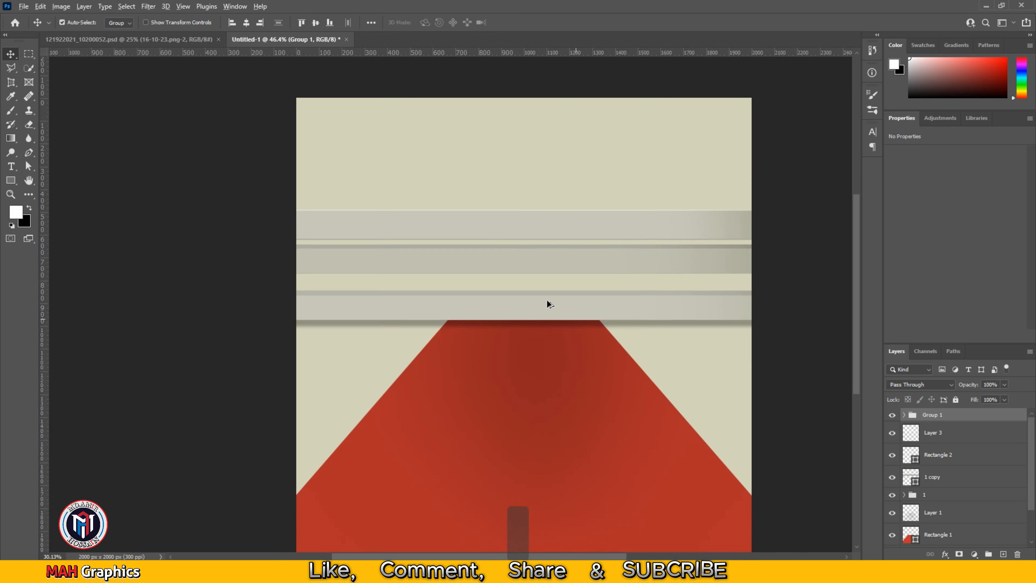
pyautogui.scroll(2, 608, 289)
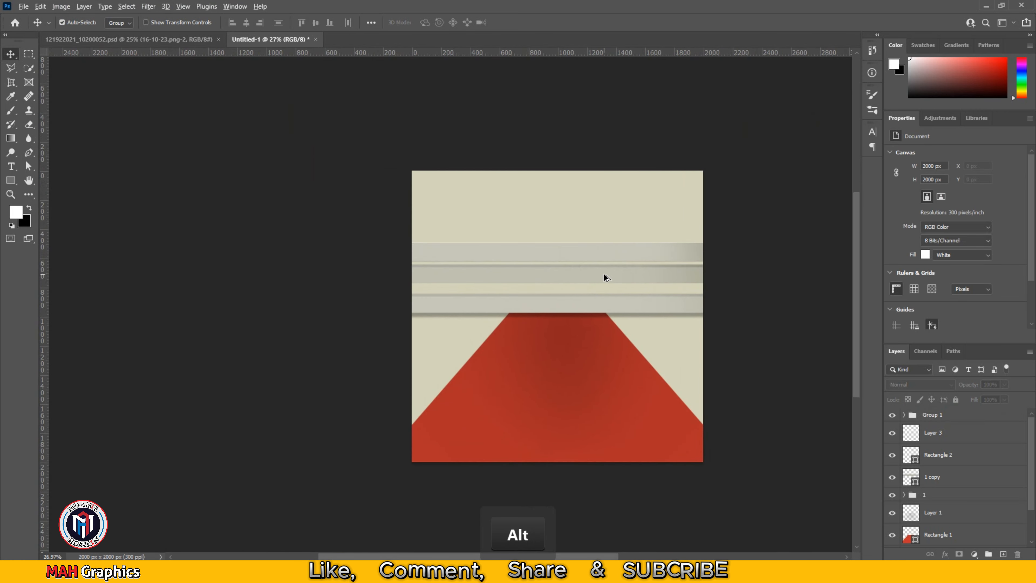
pyautogui.scroll(2, 603, 272)
pyautogui.scroll(-1, 626, 305)
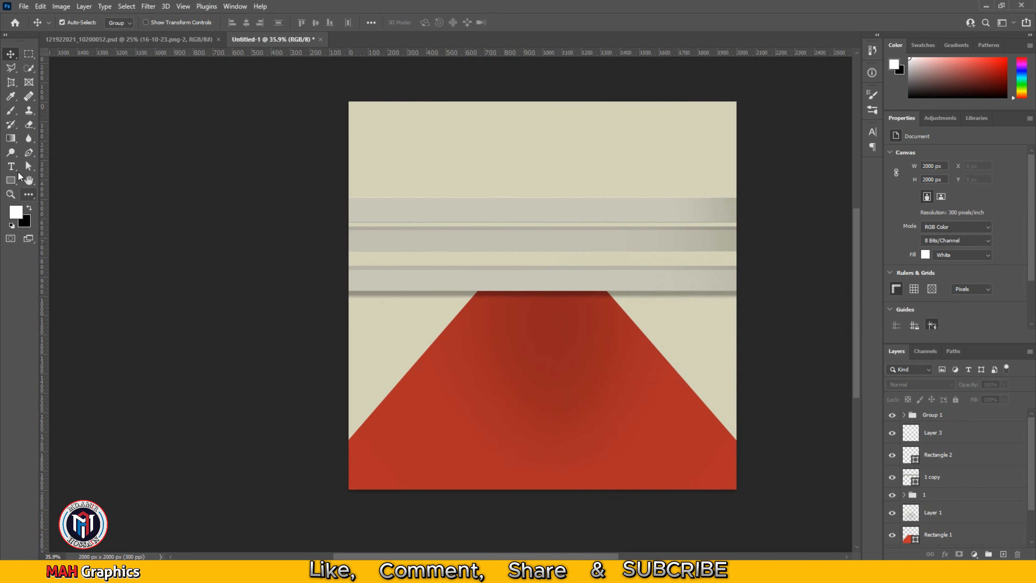
pyautogui.click(12, 181)
pyautogui.scroll(5, 656, 322)
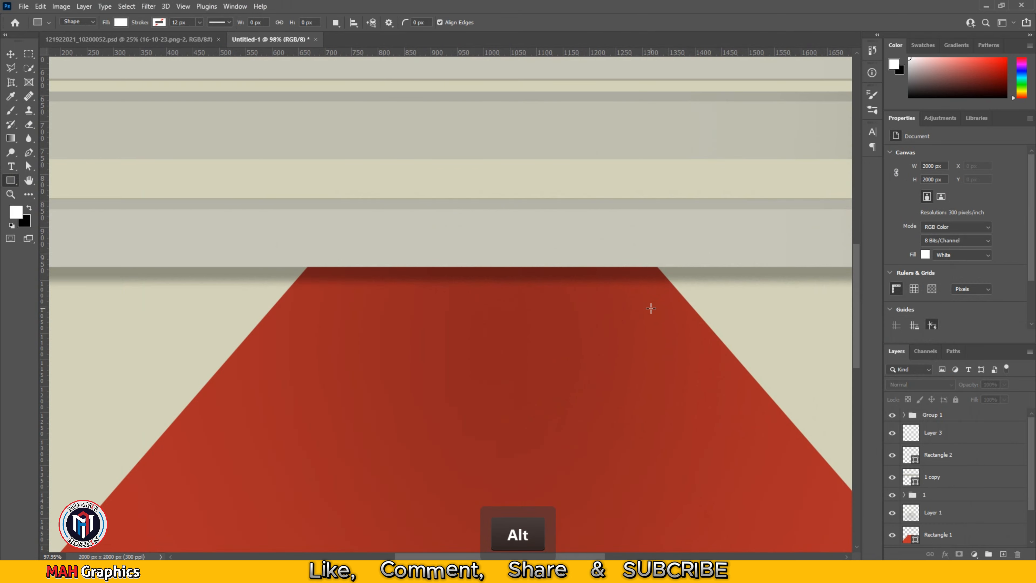
pyautogui.moveTo(650, 308); pyautogui.dragTo(639, 307)
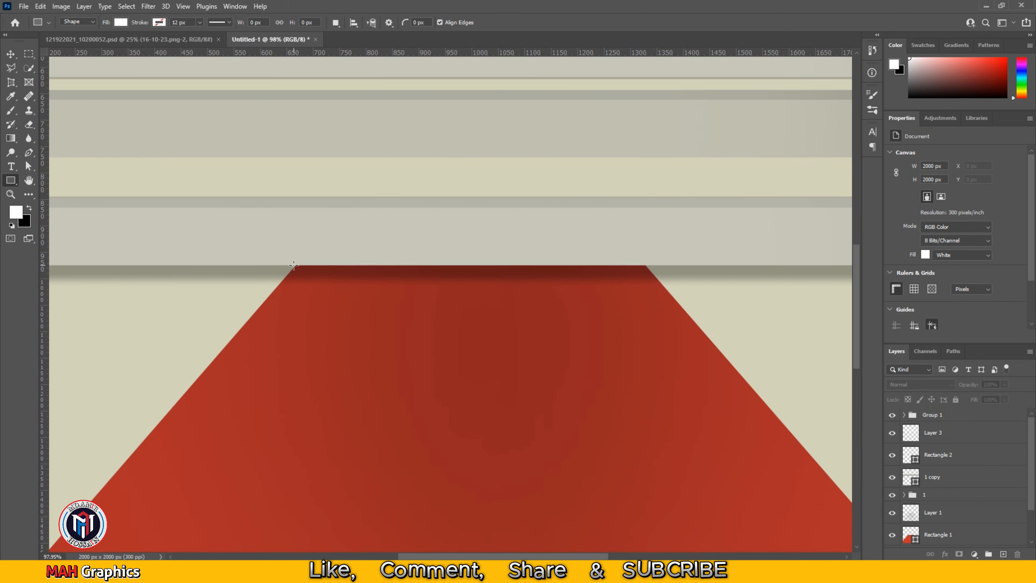
pyautogui.moveTo(293, 264); pyautogui.dragTo(646, 198)
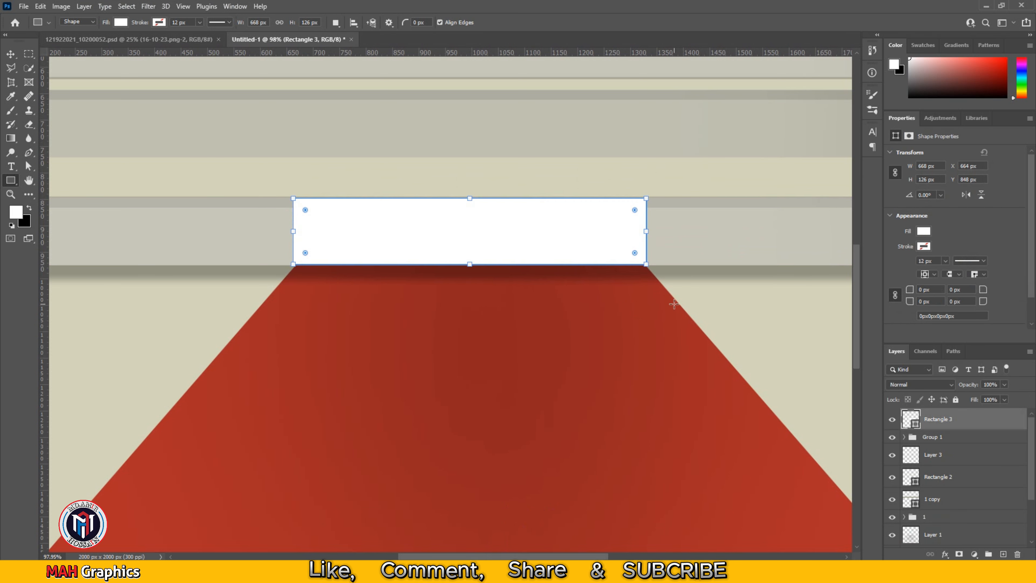
pyautogui.click(923, 231)
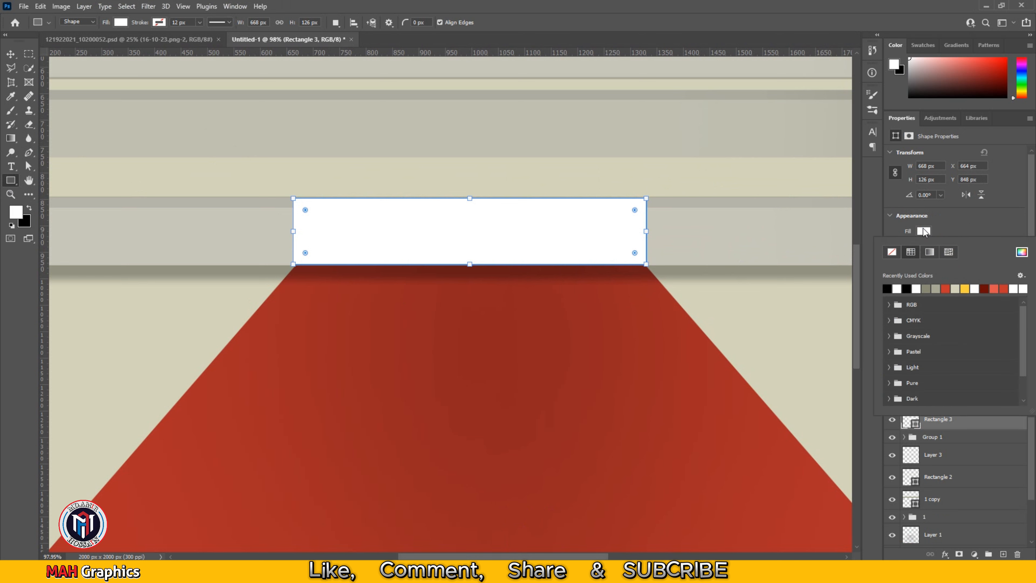
pyautogui.click(944, 288)
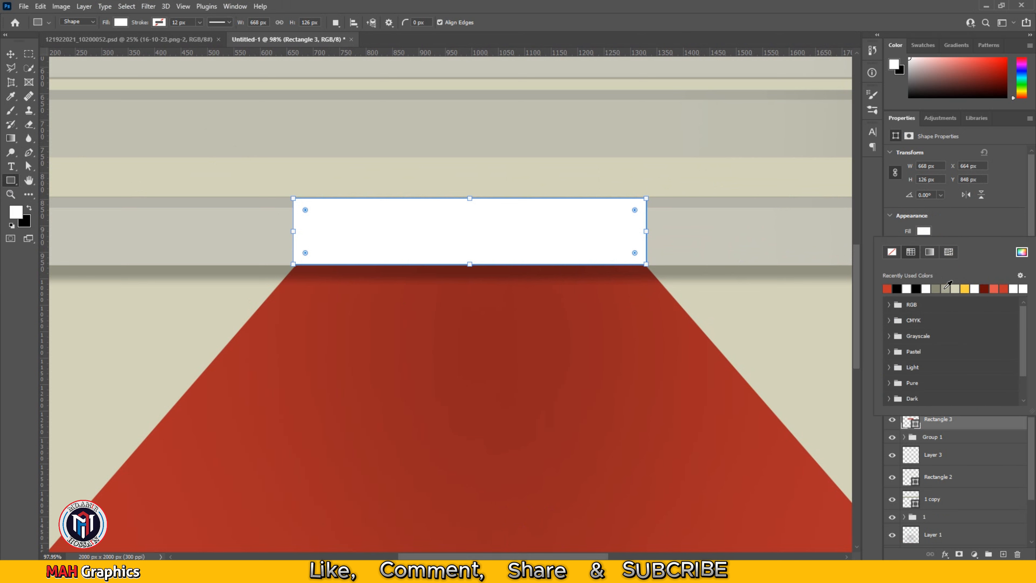
pyautogui.click(11, 55)
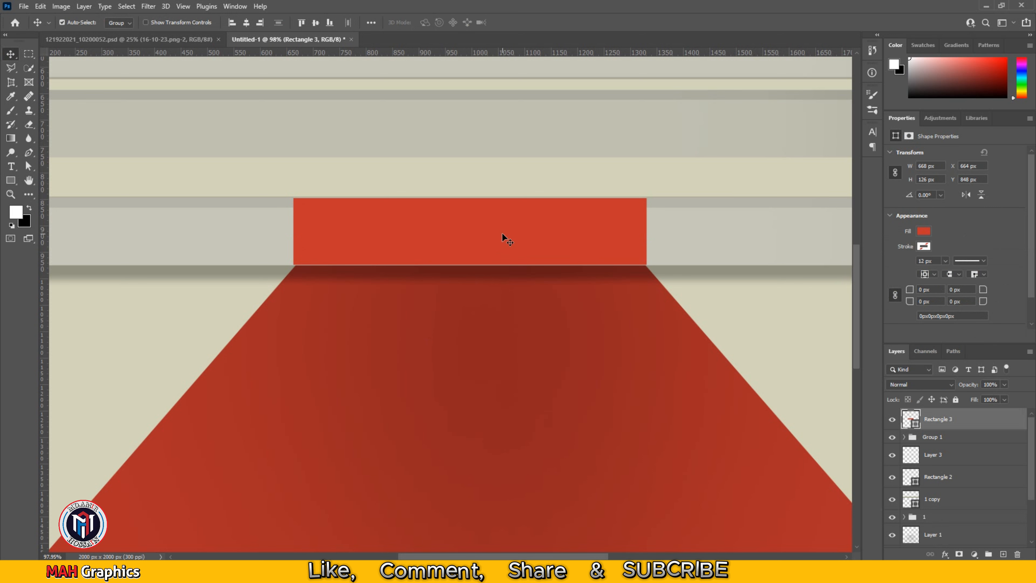
# Stretch the red rectangle to 130 px high so it meets the trapezoid below and the lowest band's upper edge
pyautogui.hotkey('ctrl', 't')
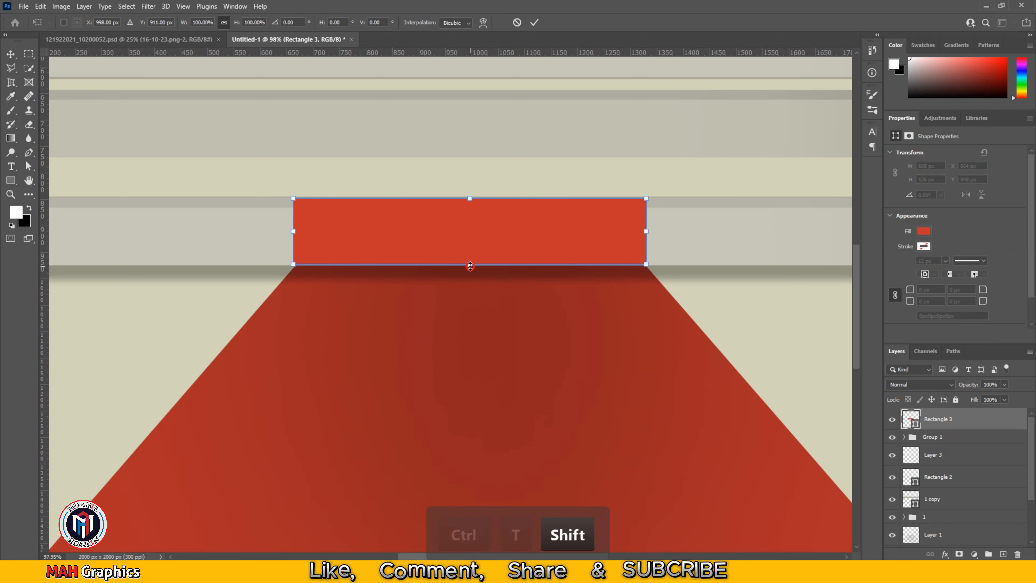
pyautogui.moveTo(470, 266); pyautogui.dragTo(470, 268)
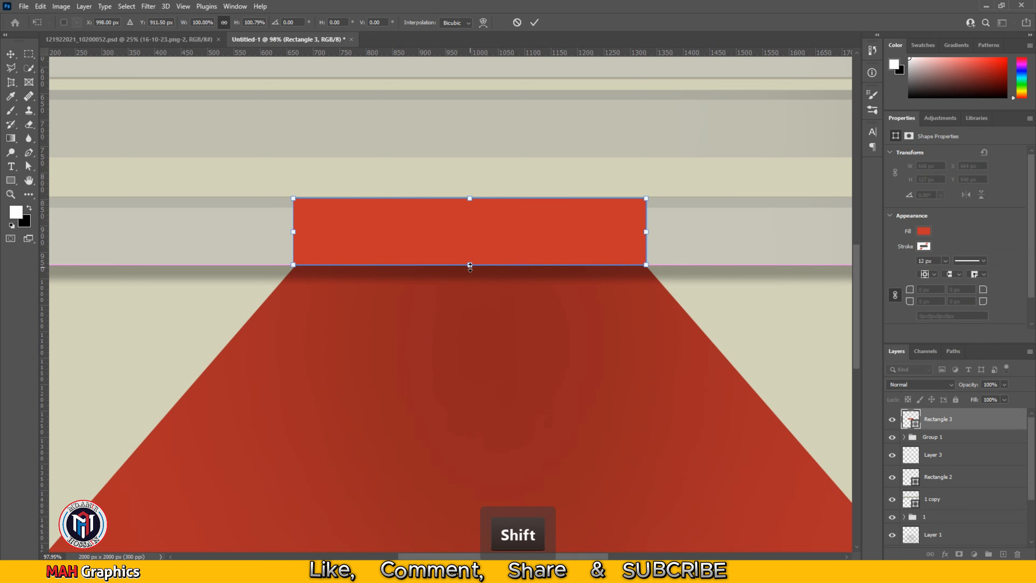
pyautogui.click(534, 22)
pyautogui.hotkey('ctrl', 't')
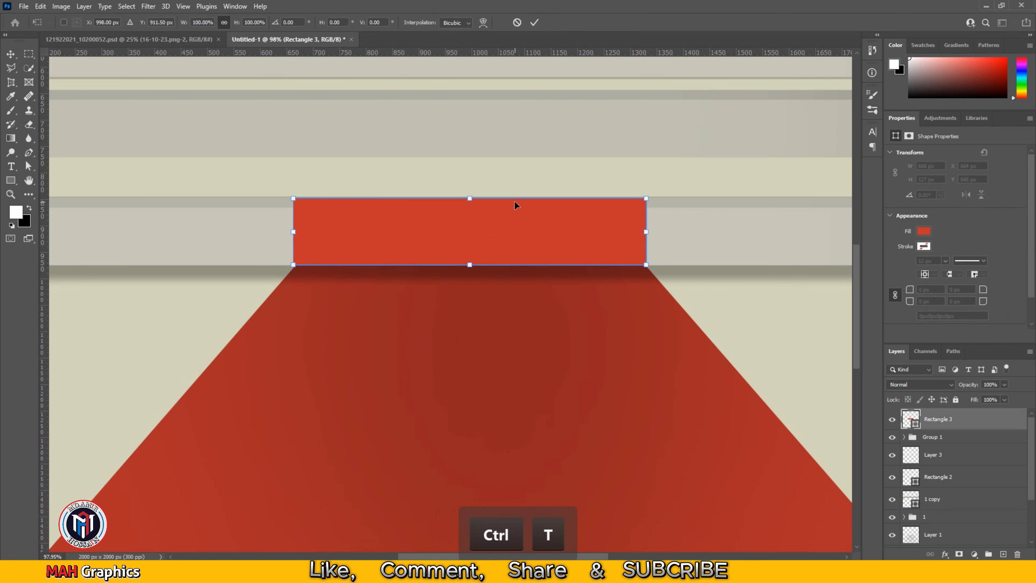
pyautogui.moveTo(469, 195); pyautogui.dragTo(470, 192)
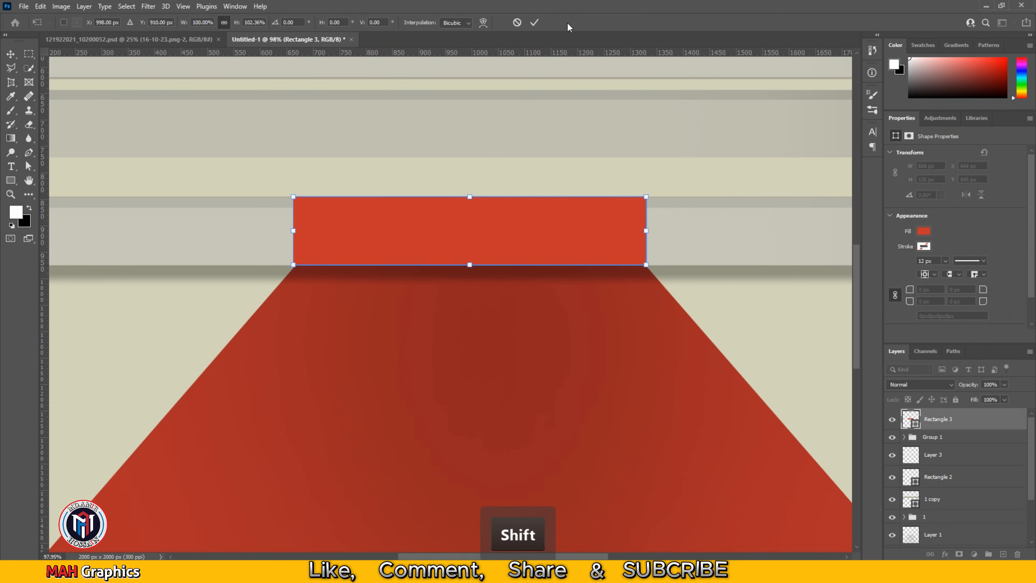
pyautogui.click(535, 22)
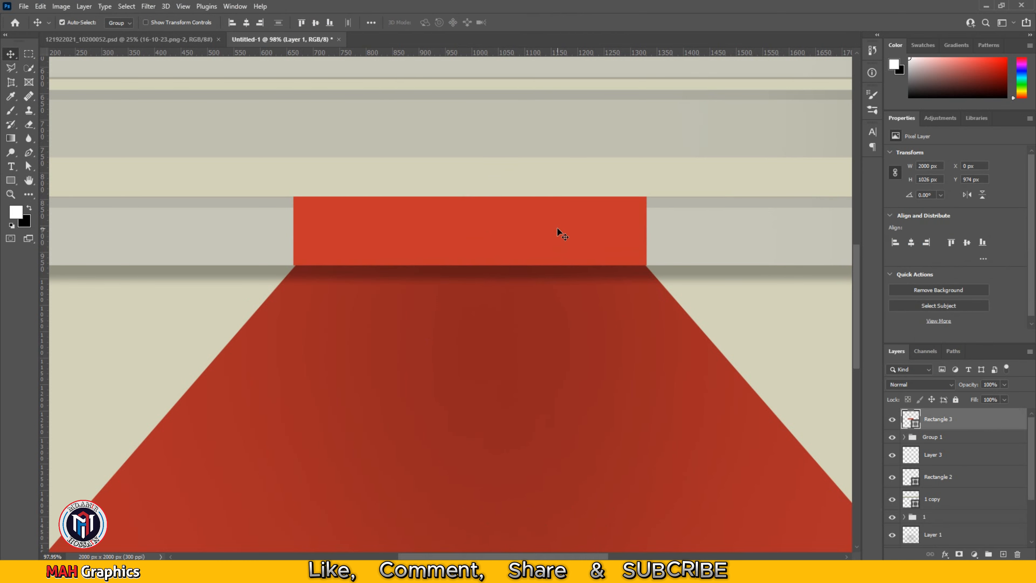
# Duplicate the red rectangle directly above the original
pyautogui.scroll(-2, 562, 239)
pyautogui.scroll(-2, 562, 240)
pyautogui.moveTo(555, 236)
pyautogui.mouseDown()
pyautogui.moveTo(547, 199)
pyautogui.moveTo(556, 247)
pyautogui.mouseUp()
pyautogui.scroll(3, 547, 199)
# Reshape the upper red rectangle into a trapezoid with a narrower top, its top edge lowered to the middle band's bottom edge
pyautogui.hotkey('ctrl', 't')
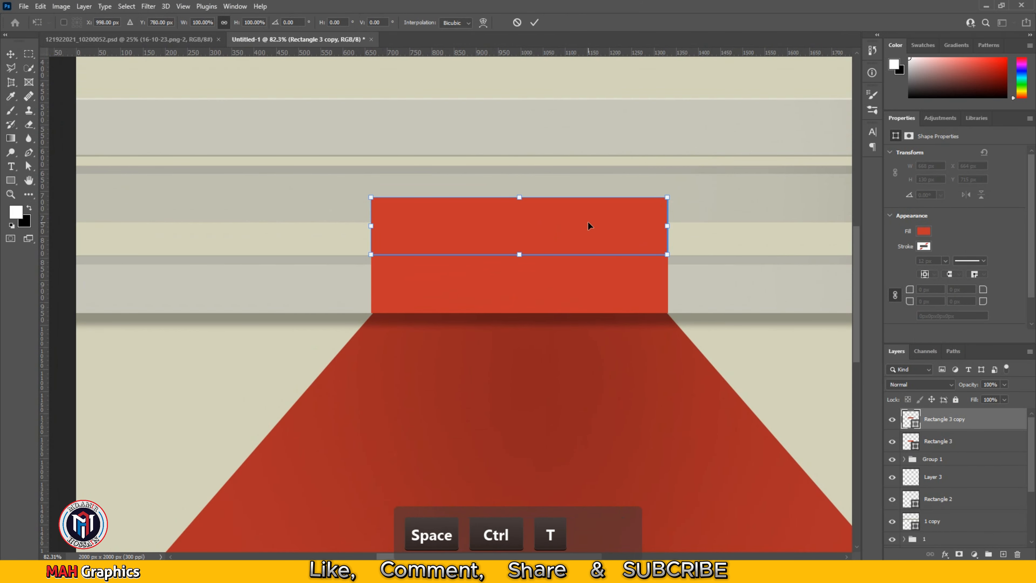
pyautogui.rightClick(566, 226)
pyautogui.click(583, 272)
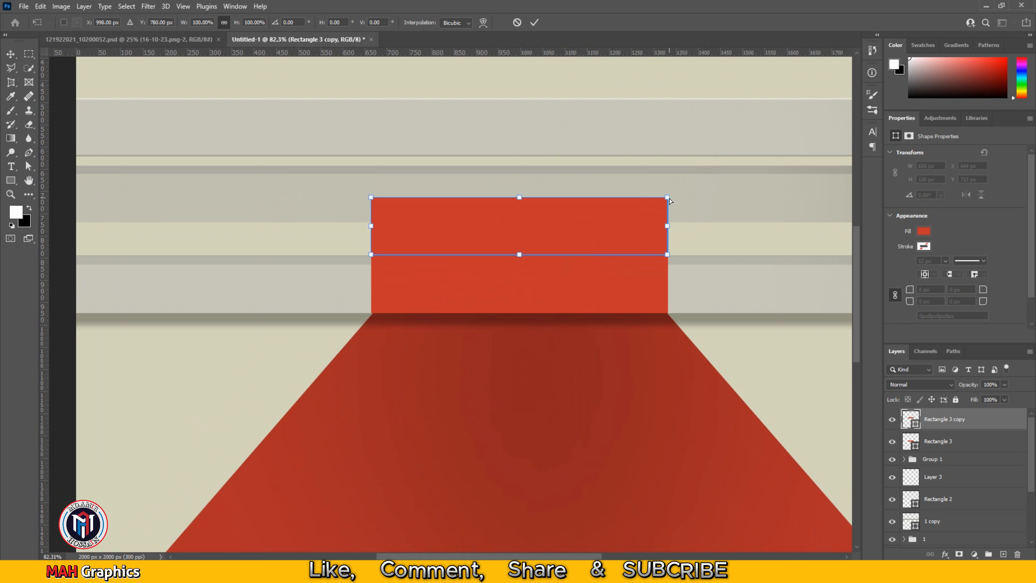
pyautogui.moveTo(667, 197); pyautogui.dragTo(636, 198)
pyautogui.moveTo(519, 197); pyautogui.dragTo(519, 222)
pyautogui.moveTo(637, 223); pyautogui.dragTo(641, 222)
pyautogui.click(534, 22)
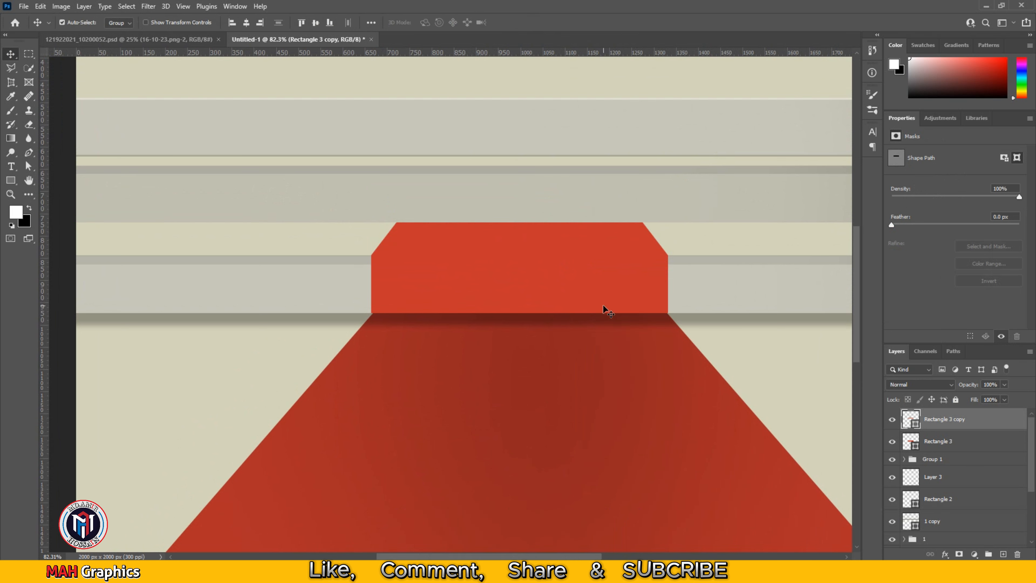
# Add a black drop shadow to the small red trapezoid with 26% opacity, 90° angle, 24 px distance, 19% spread and 18 px size
pyautogui.moveTo(527, 250); pyautogui.dragTo(527, 290)
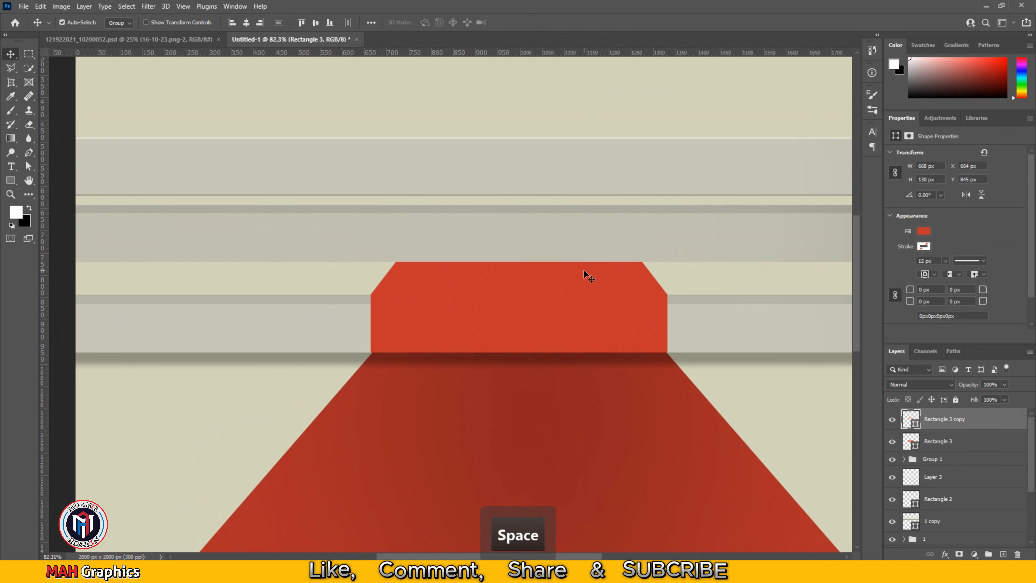
pyautogui.doubleClick(1005, 423)
pyautogui.scroll(-2, 616, 518)
pyautogui.click(589, 515)
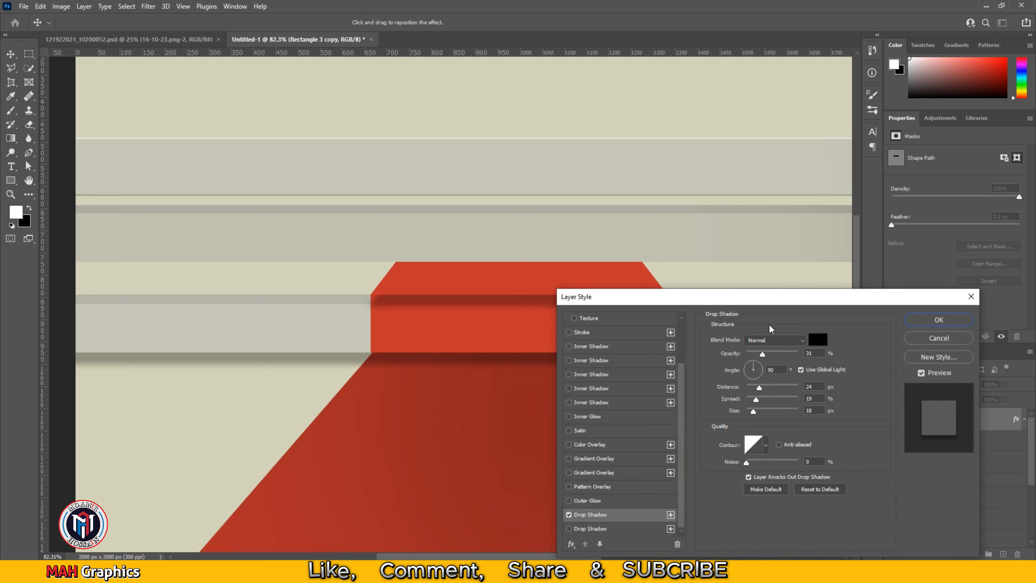
pyautogui.moveTo(763, 353); pyautogui.dragTo(761, 355)
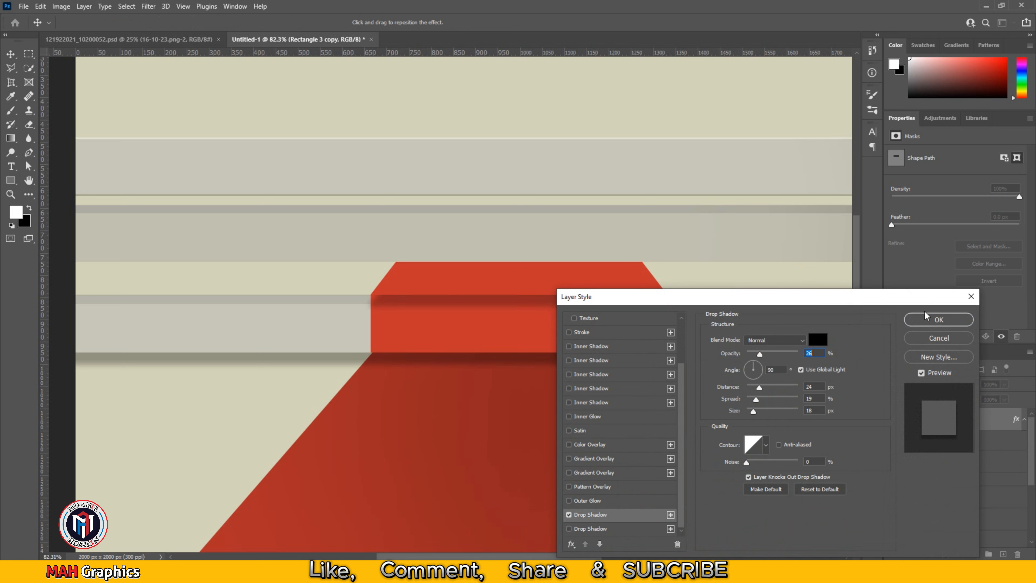
pyautogui.click(938, 319)
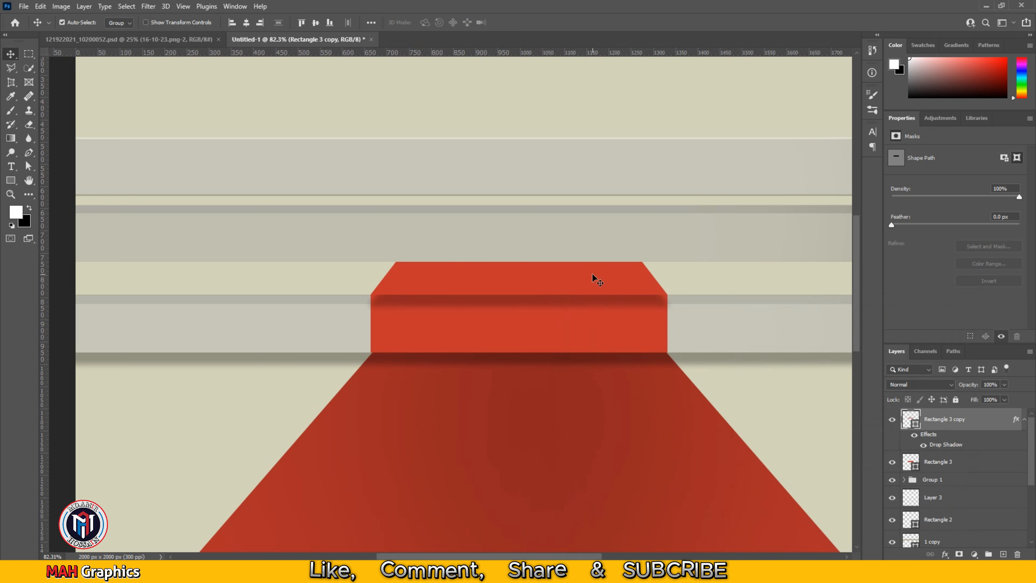
# On a new layer, shade the small red trapezoid within its outline using a soft black brush at 10% opacity, and deselect
pyautogui.click(1003, 554)
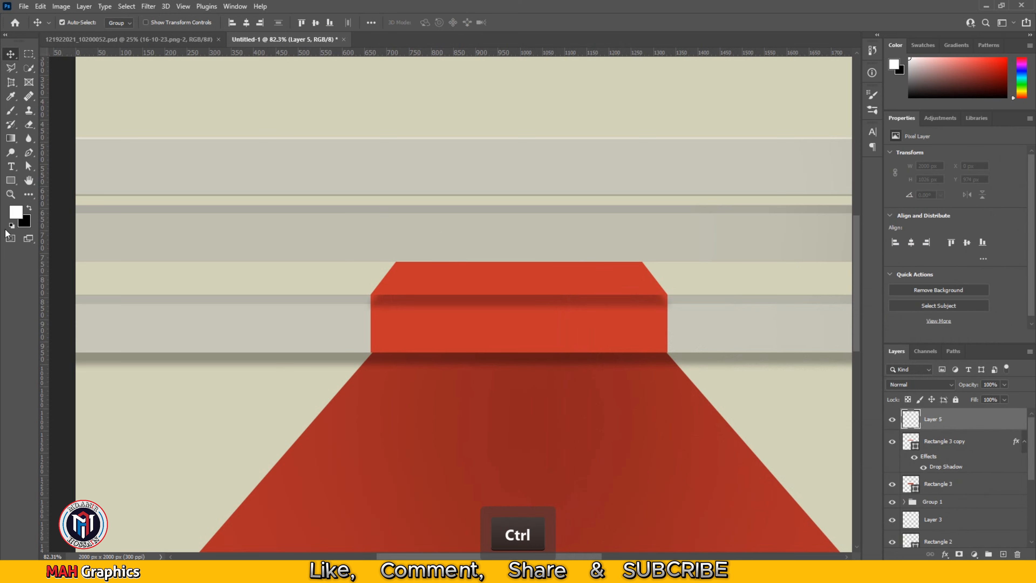
pyautogui.press('b')
pyautogui.keyDown('ctrl'); pyautogui.click(910, 442); pyautogui.keyUp('ctrl')
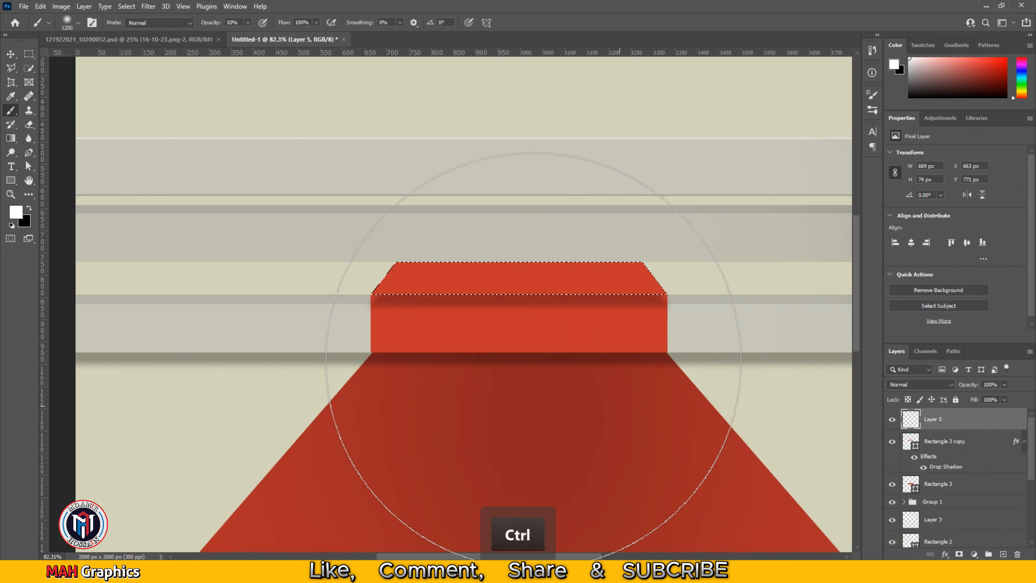
pyautogui.press('[')
pyautogui.press('[')
pyautogui.press('[')
pyautogui.press('[')
pyautogui.press('[')
pyautogui.press('[')
pyautogui.press('[')
pyautogui.press('[')
pyautogui.press('[')
pyautogui.press('[')
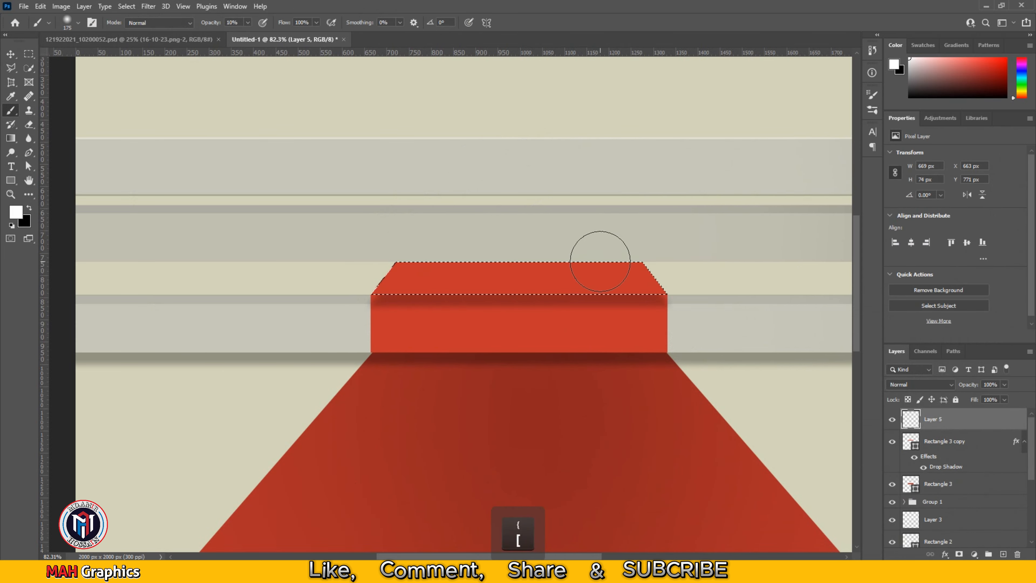
pyautogui.press('x')
pyautogui.keyDown('shift'); pyautogui.click(541, 257); pyautogui.keyUp('shift')
pyautogui.keyDown('shift'); pyautogui.click(312, 256); pyautogui.keyUp('shift')
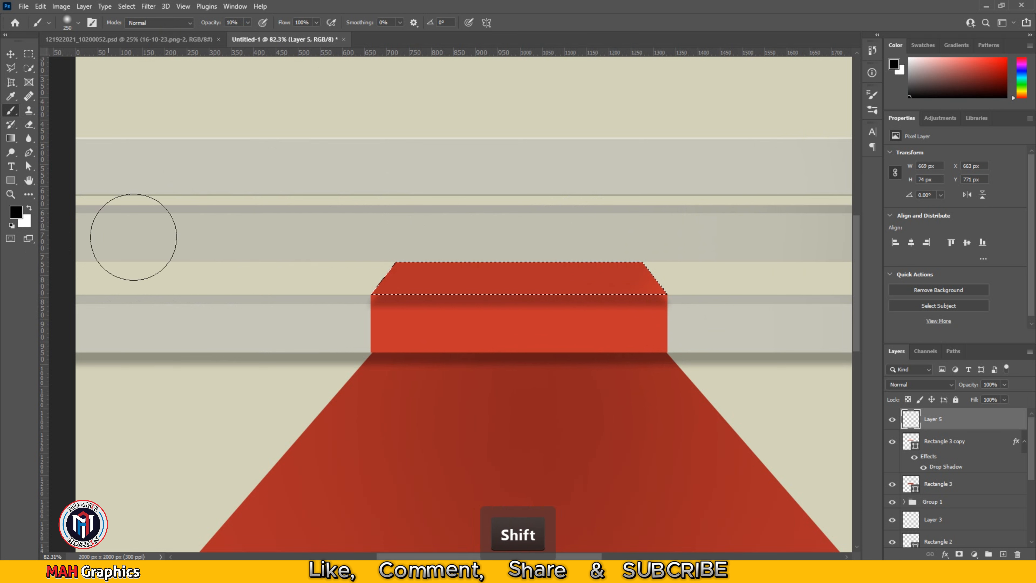
pyautogui.press('ctrl')
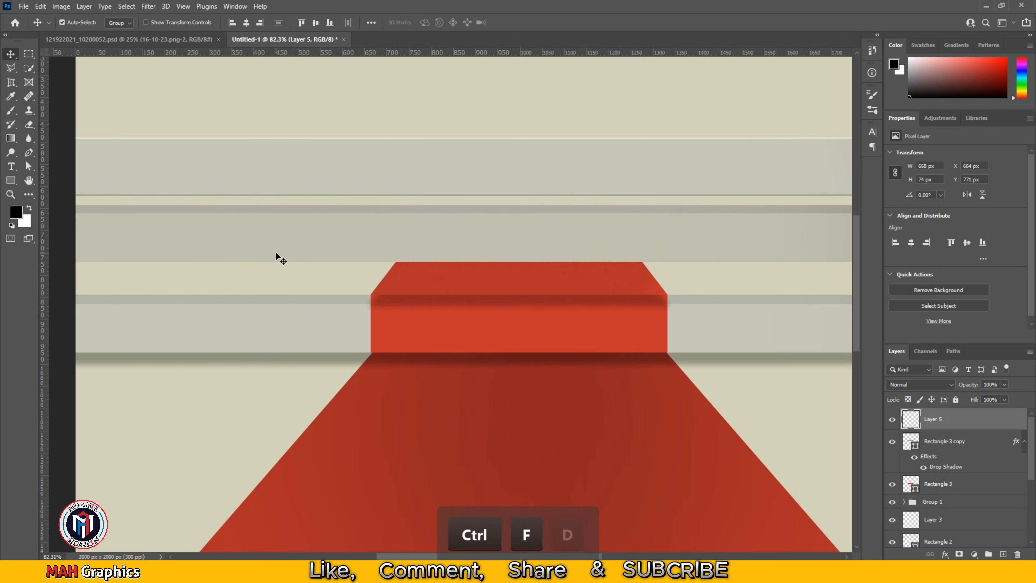
pyautogui.hotkey('ctrl', 'f')
# Duplicate the red rectangle straight up onto the middle band, resting on the small trapezoid's top edge
pyautogui.scroll(5, 465, 287)
pyautogui.moveTo(504, 283); pyautogui.dragTo(508, 363)
pyautogui.click(497, 437)
pyautogui.press('alt')
pyautogui.moveTo(534, 439); pyautogui.dragTo(534, 313)
pyautogui.press('shift')
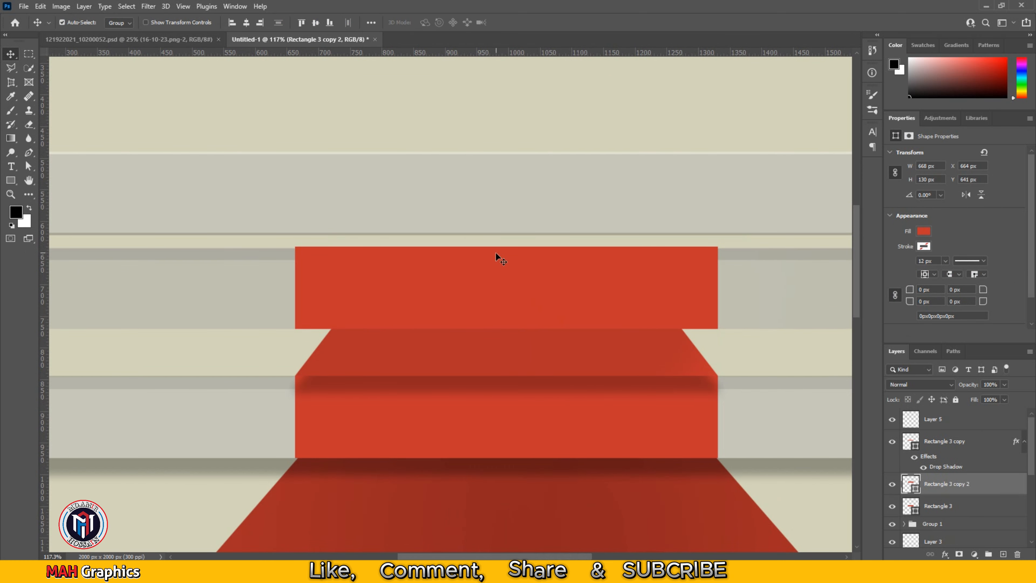
# Lower the upper rectangle's top edge to the middle band's upper edge, making it 127 px high
pyautogui.scroll(3, 552, 245)
pyautogui.hotkey('ctrl', 't')
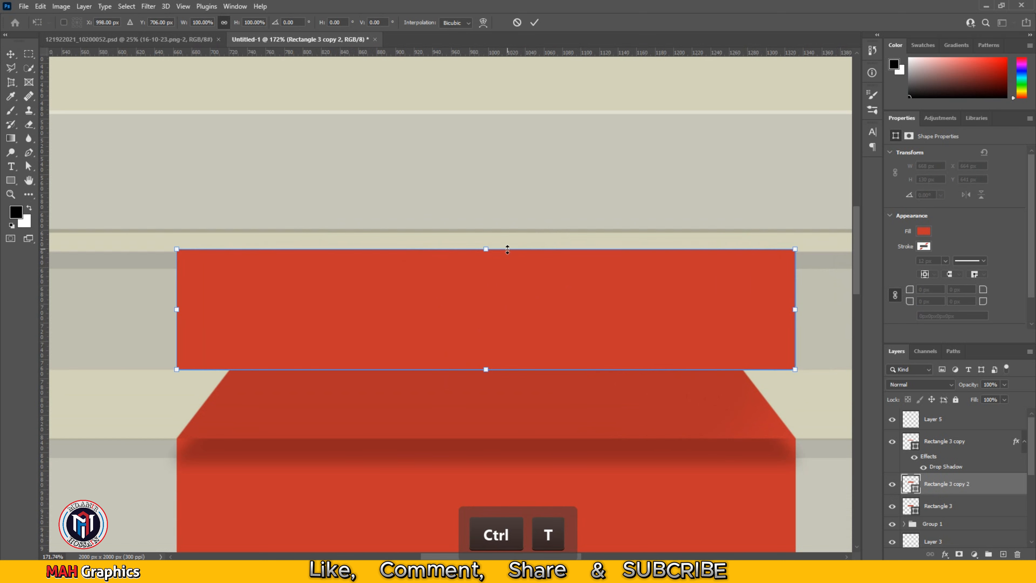
pyautogui.moveTo(507, 250); pyautogui.dragTo(507, 252)
pyautogui.scroll(-3, 499, 254)
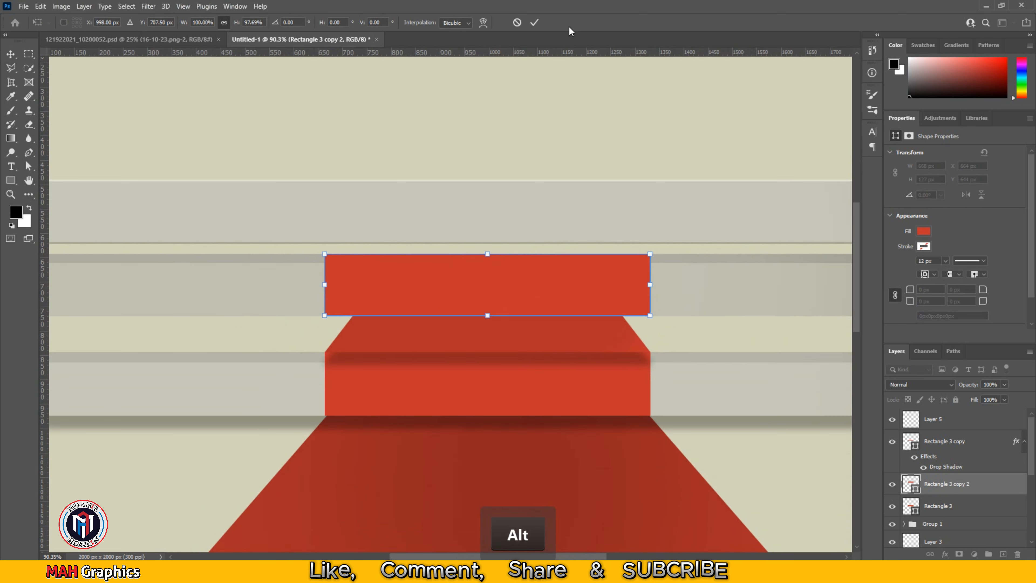
pyautogui.click(534, 23)
# Narrow the upper rectangle to 555 px wide so both sides meet the top corners of the trapezoid below
pyautogui.moveTo(463, 293); pyautogui.dragTo(517, 298)
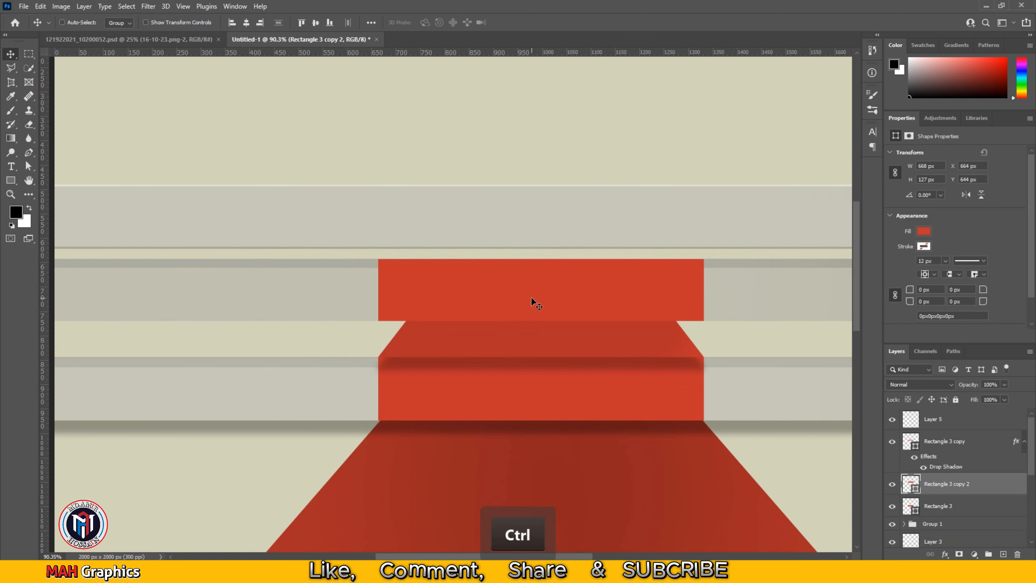
pyautogui.hotkey('ctrl', 't')
pyautogui.moveTo(704, 290); pyautogui.dragTo(677, 288)
pyautogui.moveTo(381, 289); pyautogui.dragTo(407, 290)
pyautogui.click(534, 22)
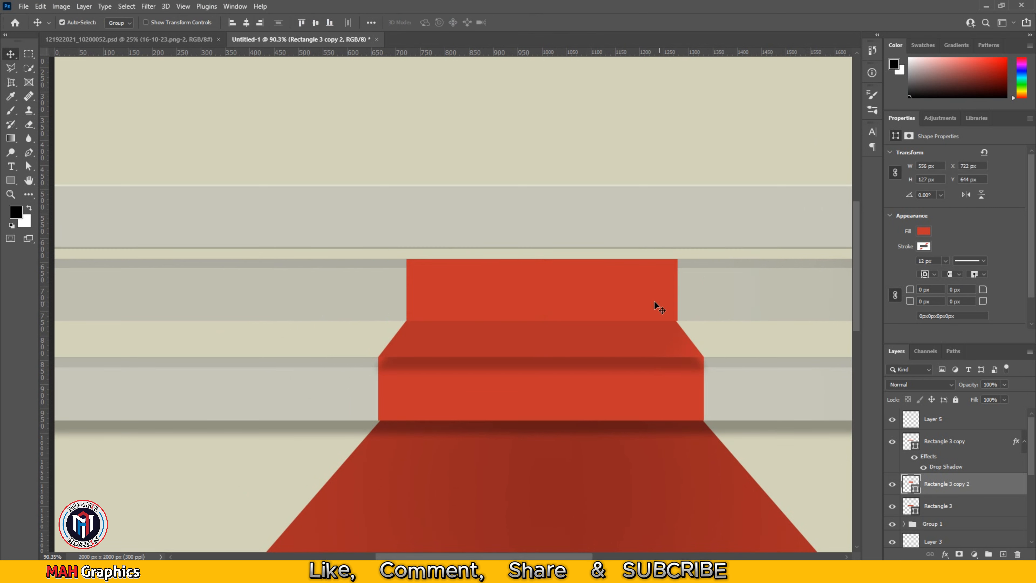
pyautogui.hotkey('ctrl', 't')
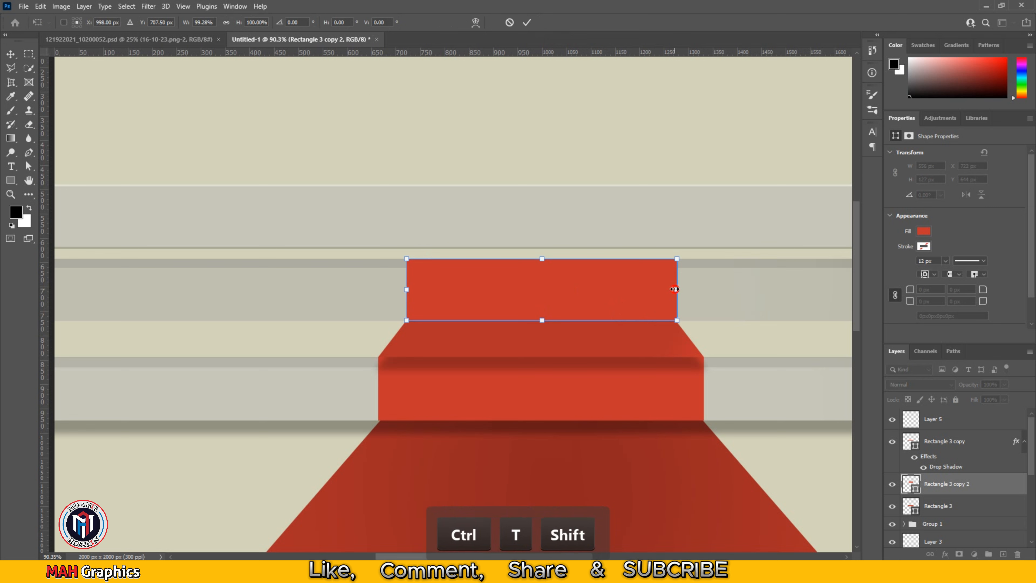
pyautogui.moveTo(674, 289); pyautogui.dragTo(677, 288)
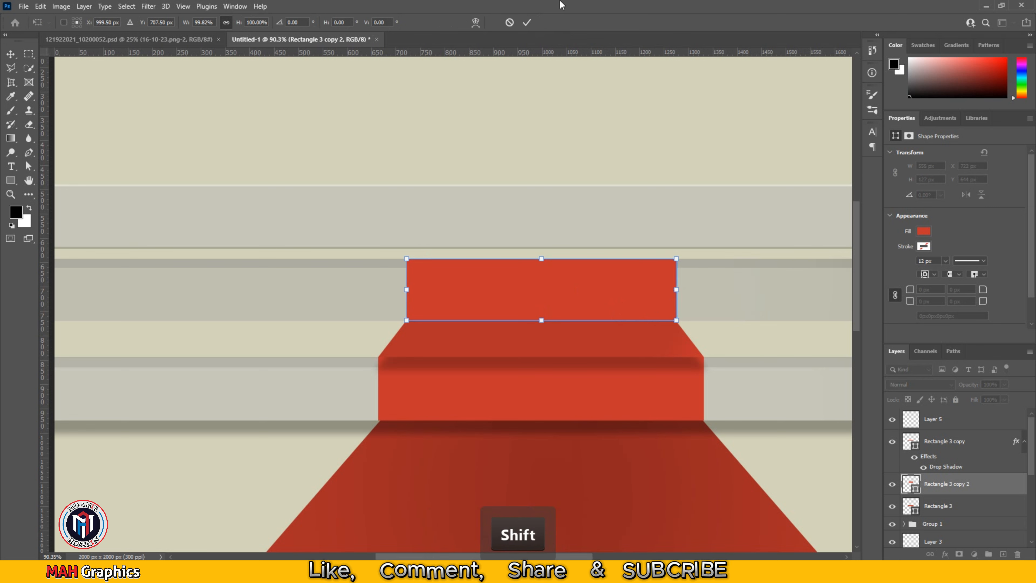
pyautogui.click(527, 23)
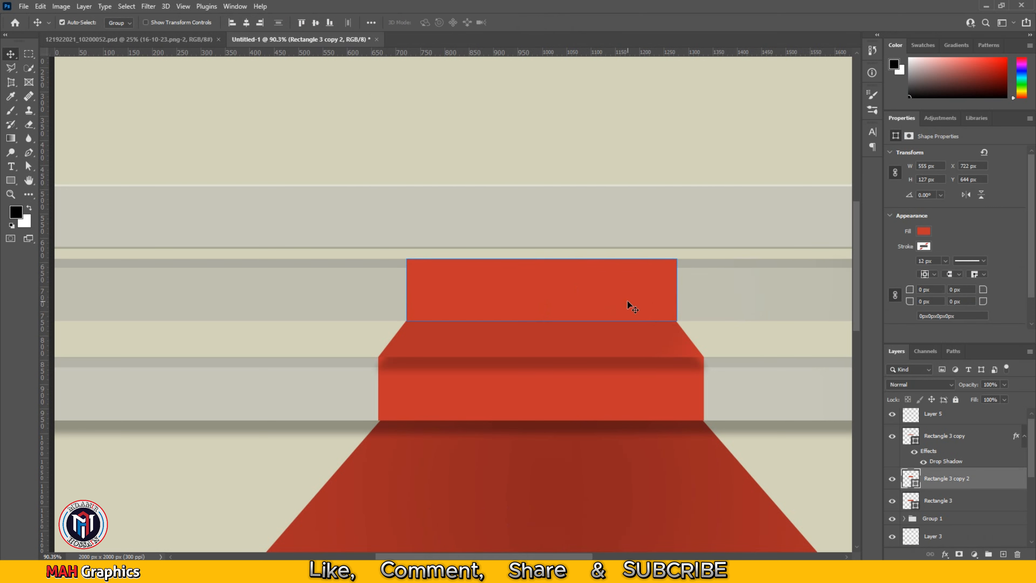
# Duplicate the 555 px wide red rectangle directly above itself, with its bottom edge against the original's top edge
pyautogui.moveTo(591, 303); pyautogui.dragTo(588, 239)
pyautogui.press('Down')
pyautogui.press('Down')
pyautogui.press('Down')
pyautogui.press('Down')
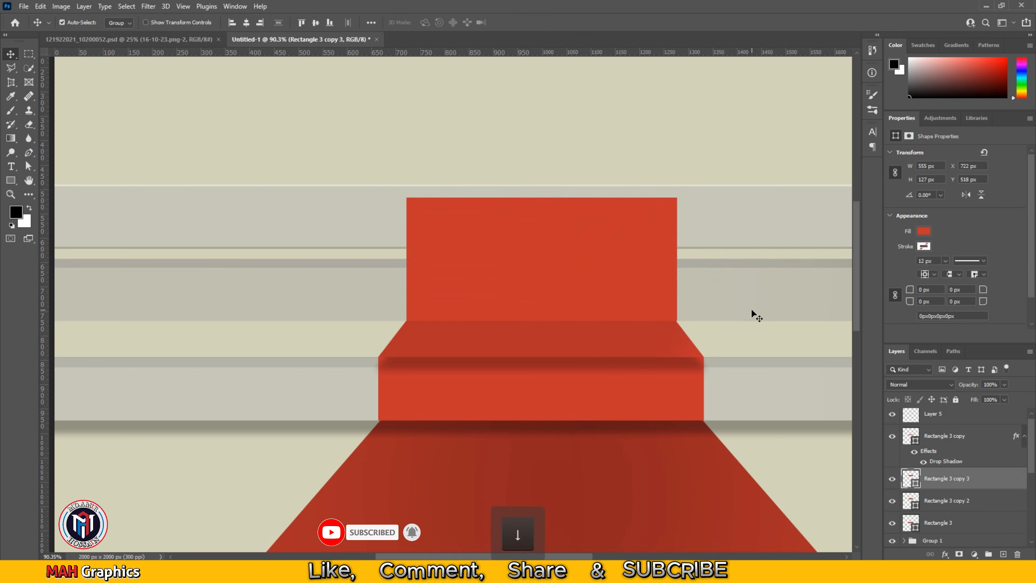
# Reshape the topmost red rectangle into a thin trapezoid with a narrower top, its top edge lowered to the highest band's bottom edge
pyautogui.hotkey('ctrl', 't')
pyautogui.rightClick(580, 226)
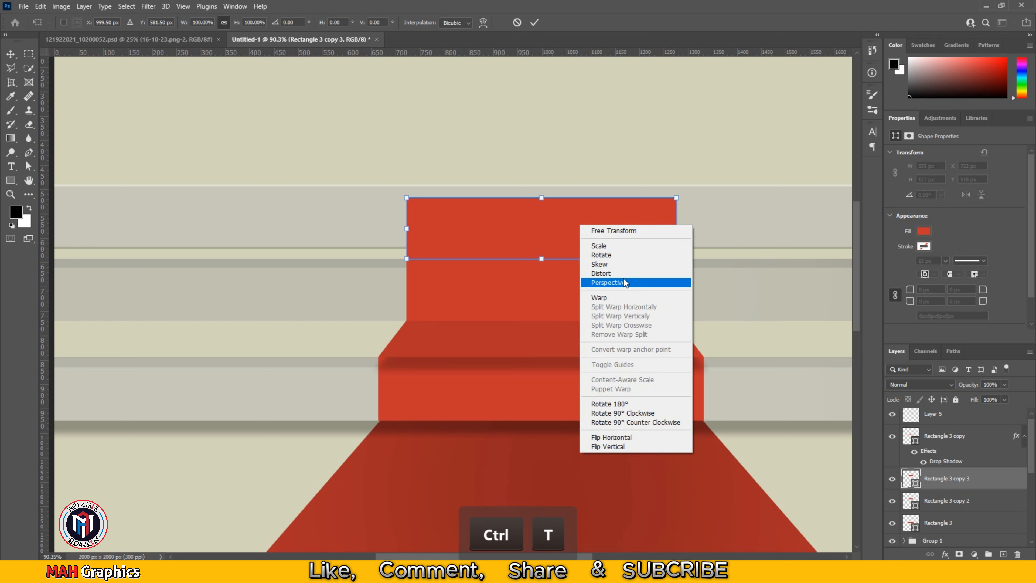
pyautogui.click(612, 273)
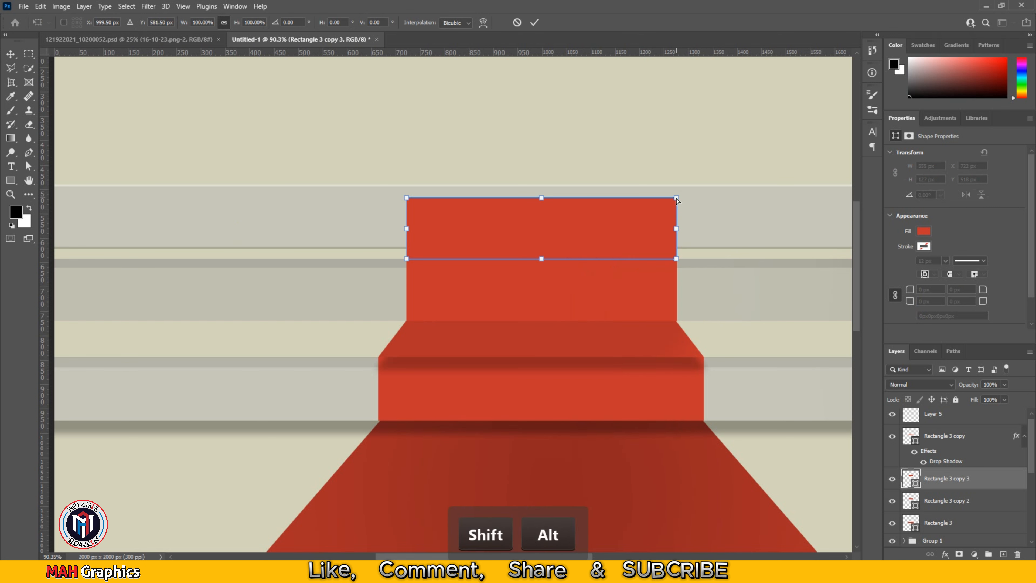
pyautogui.moveTo(677, 200); pyautogui.dragTo(657, 202)
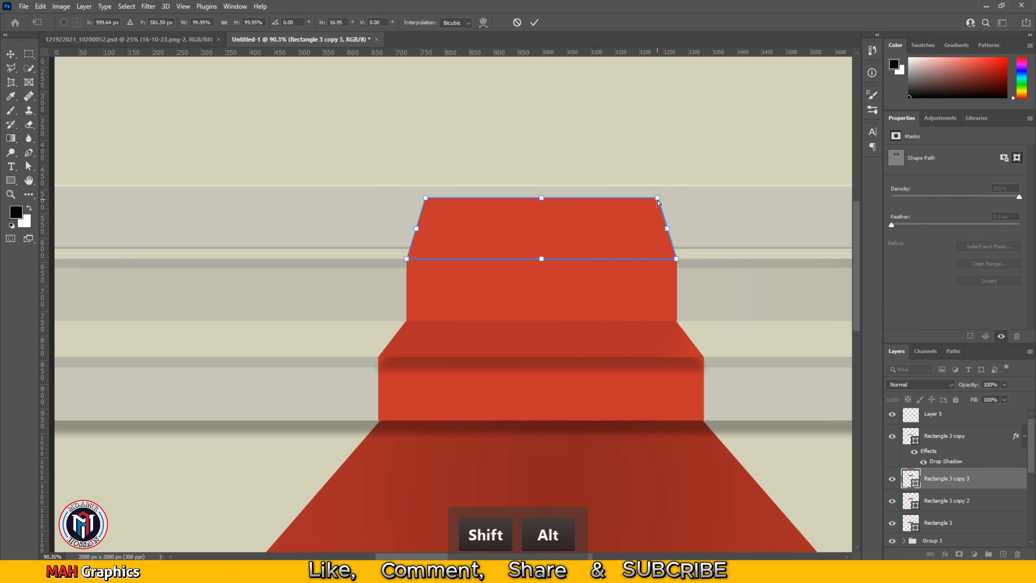
pyautogui.moveTo(542, 200); pyautogui.dragTo(540, 249)
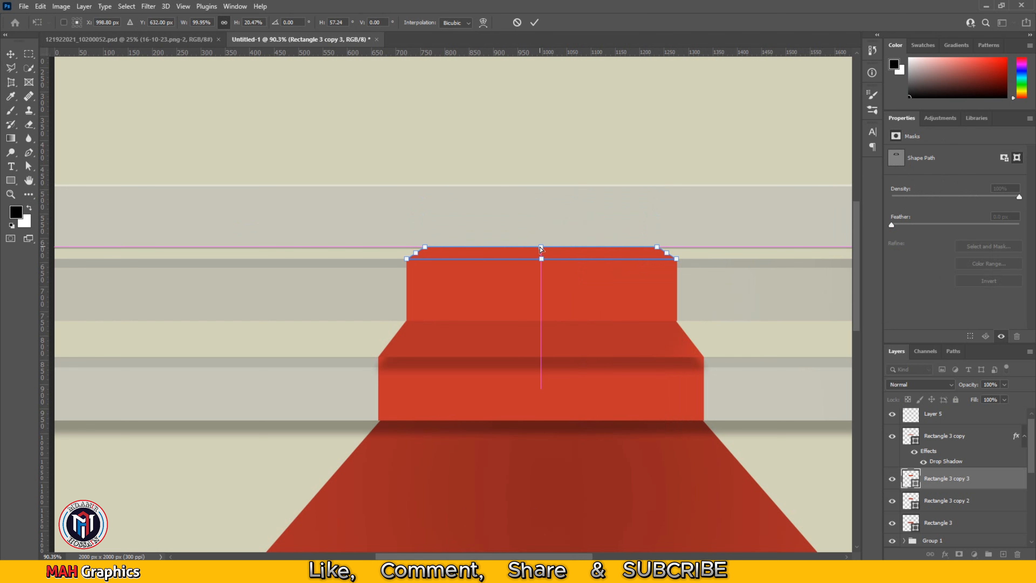
pyautogui.click(535, 23)
pyautogui.scroll(6, 597, 280)
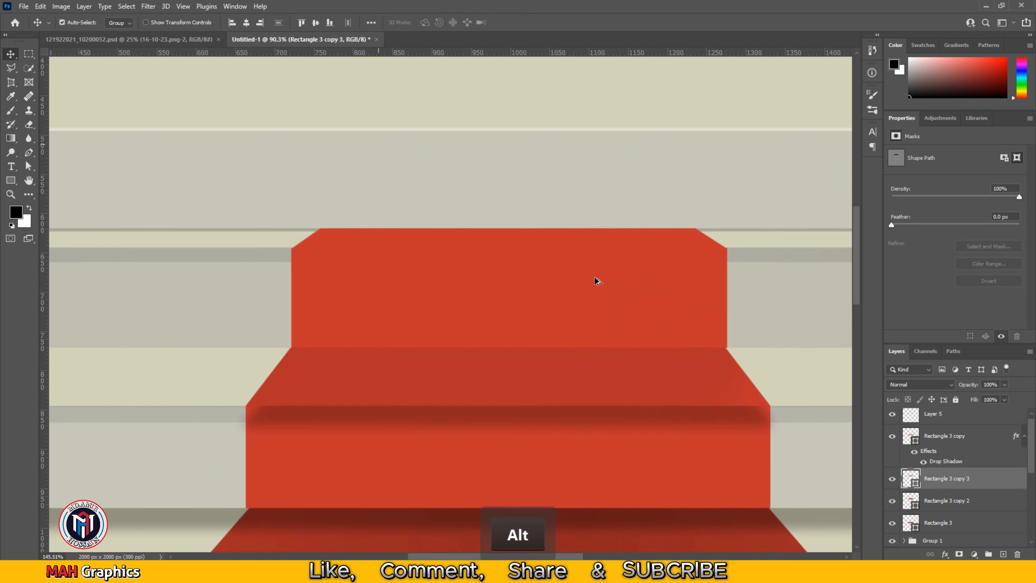
pyautogui.scroll(-6, 594, 285)
pyautogui.moveTo(683, 337); pyautogui.dragTo(650, 335)
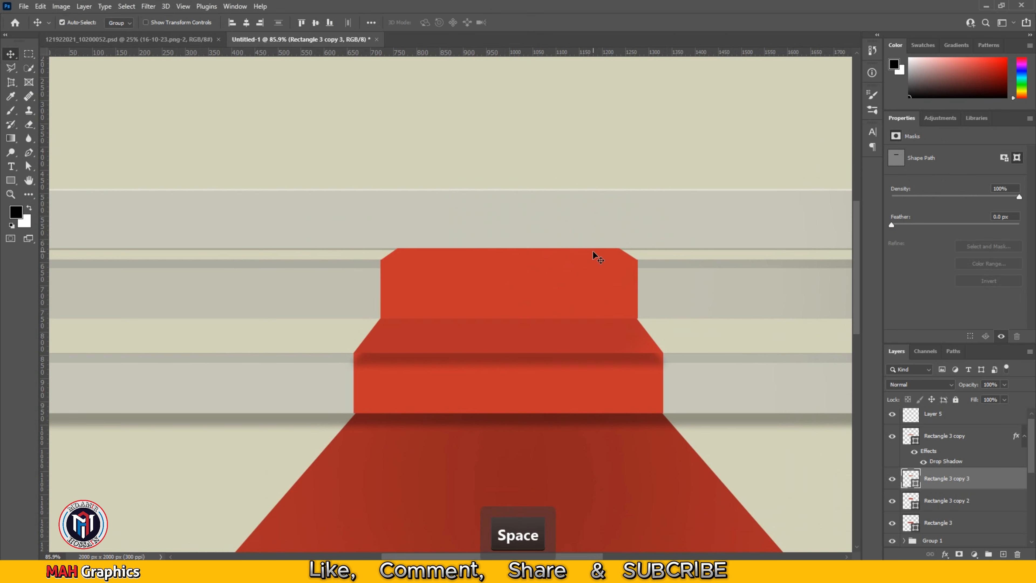
# Add a black drop shadow to the topmost trapezoid with 26% opacity, 90° angle, 12 px distance, 19% spread and 18 px size
pyautogui.click(1004, 479)
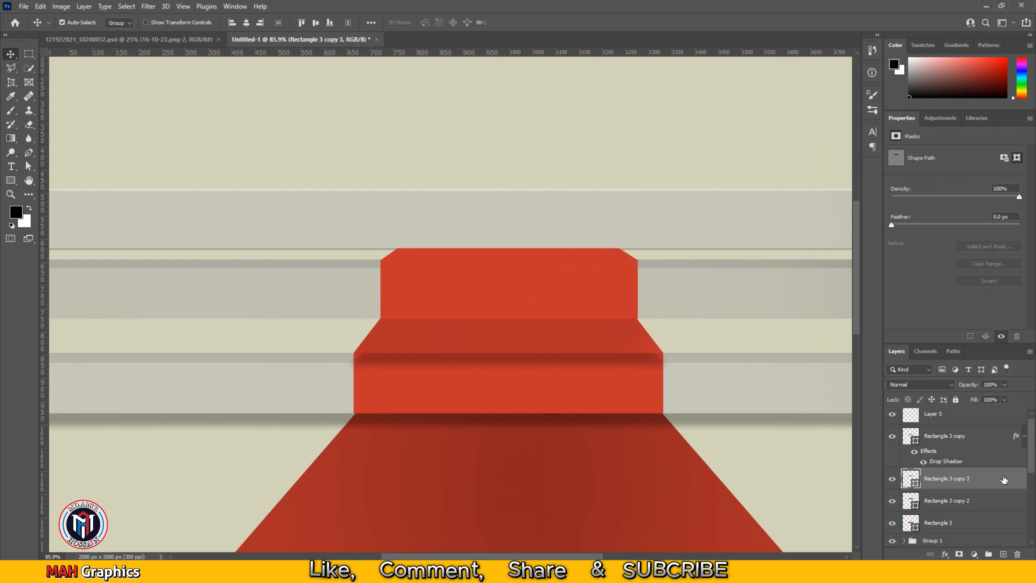
pyautogui.doubleClick(1003, 479)
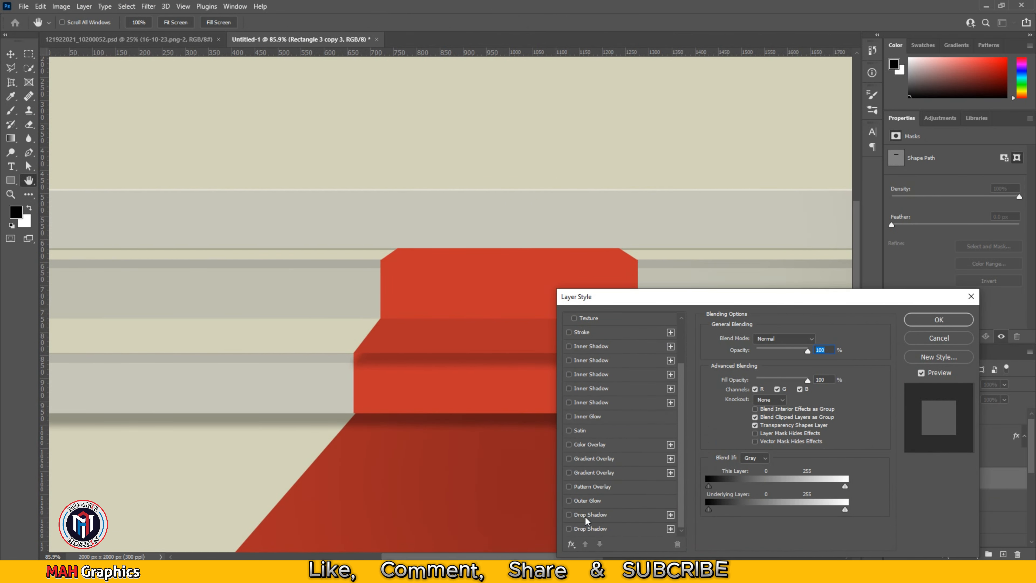
pyautogui.click(587, 515)
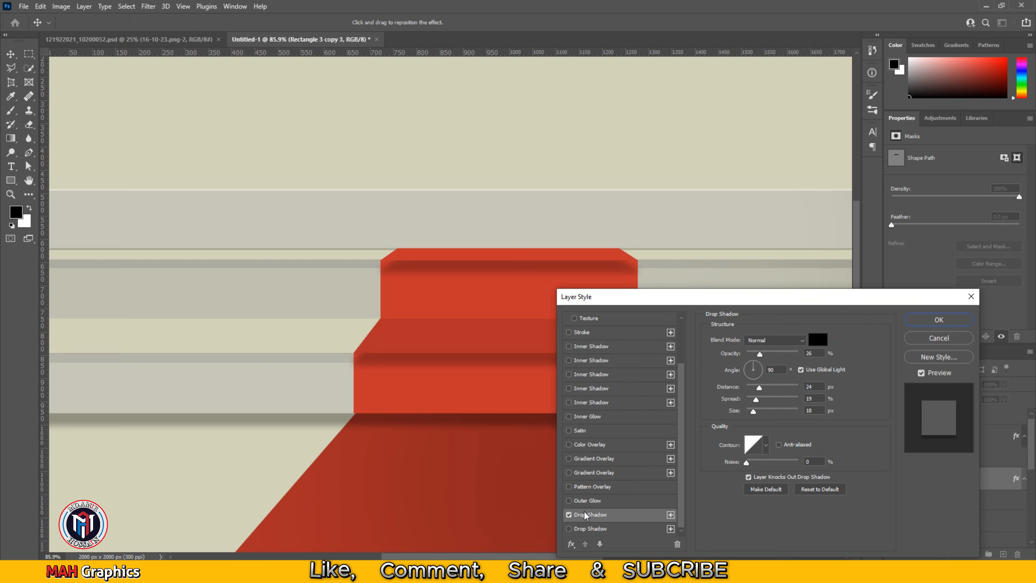
pyautogui.moveTo(759, 388); pyautogui.dragTo(756, 390)
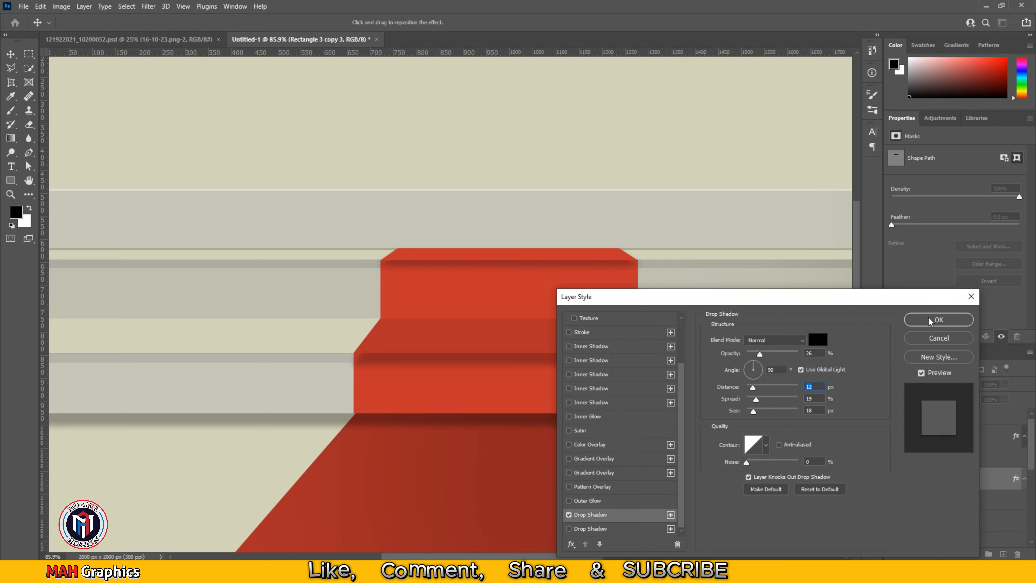
pyautogui.click(939, 319)
# Add a black drop shadow to the upper red rectangle with 26% opacity, 90° angle, 10 px distance, 15% spread and 18 px size
pyautogui.click(598, 303)
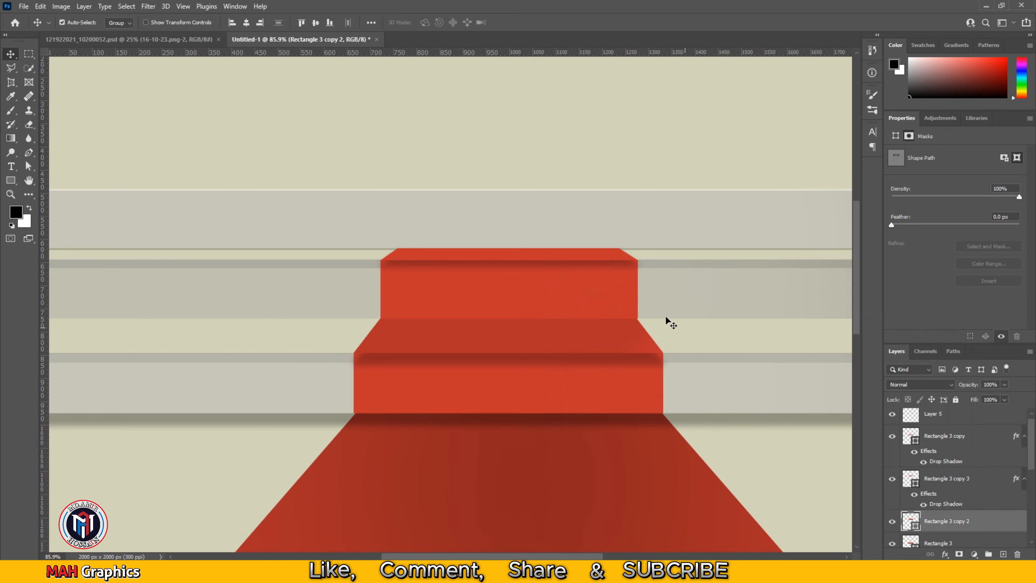
pyautogui.doubleClick(1006, 527)
pyautogui.scroll(-3, 623, 488)
pyautogui.click(591, 514)
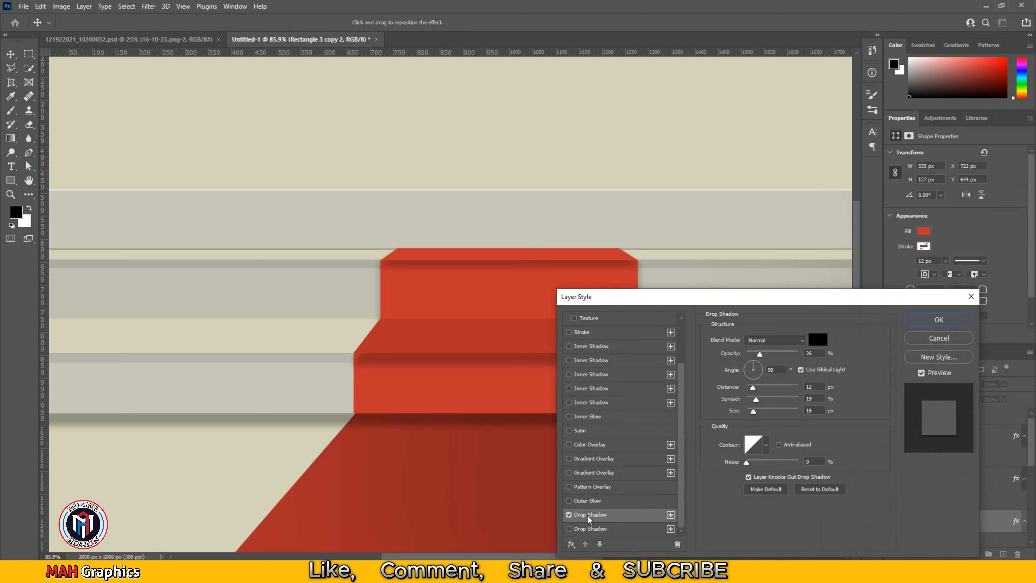
pyautogui.click(751, 388)
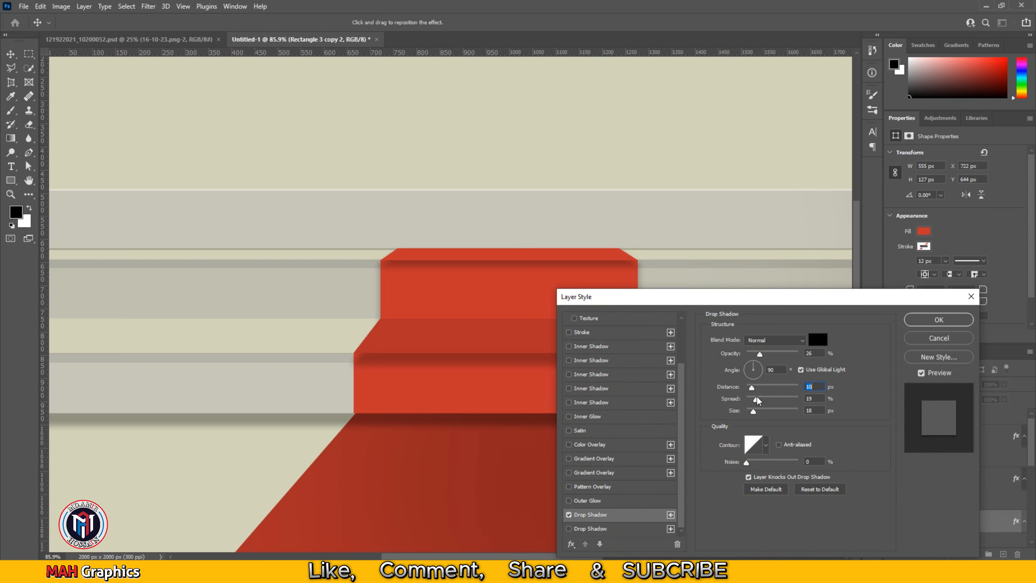
pyautogui.moveTo(756, 399); pyautogui.dragTo(754, 399)
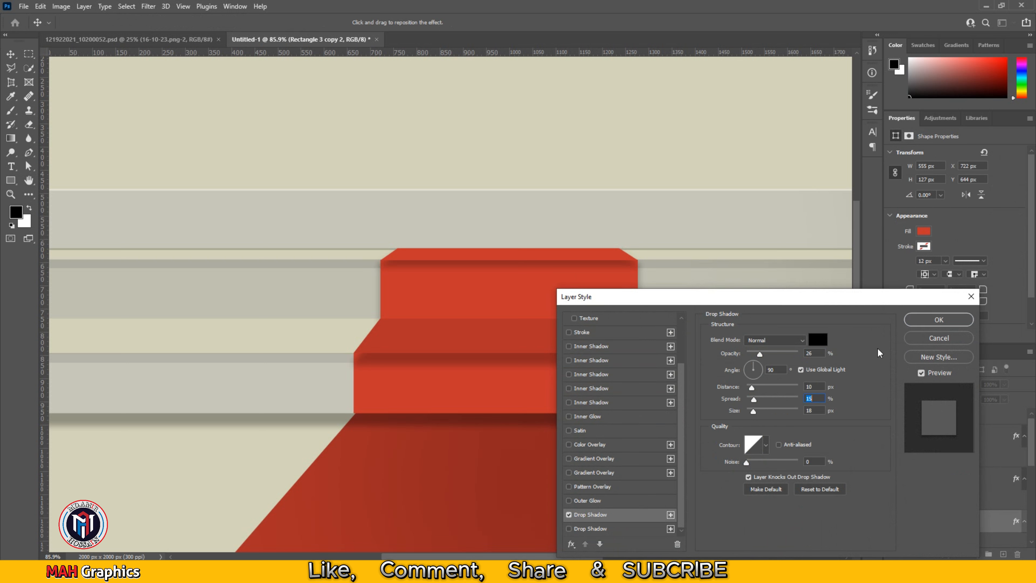
pyautogui.click(946, 323)
# Bring the upper red rectangle to the front of the layer stack and place the topmost trapezoid above it
pyautogui.hotkey('ctrl', 'shift', ']')
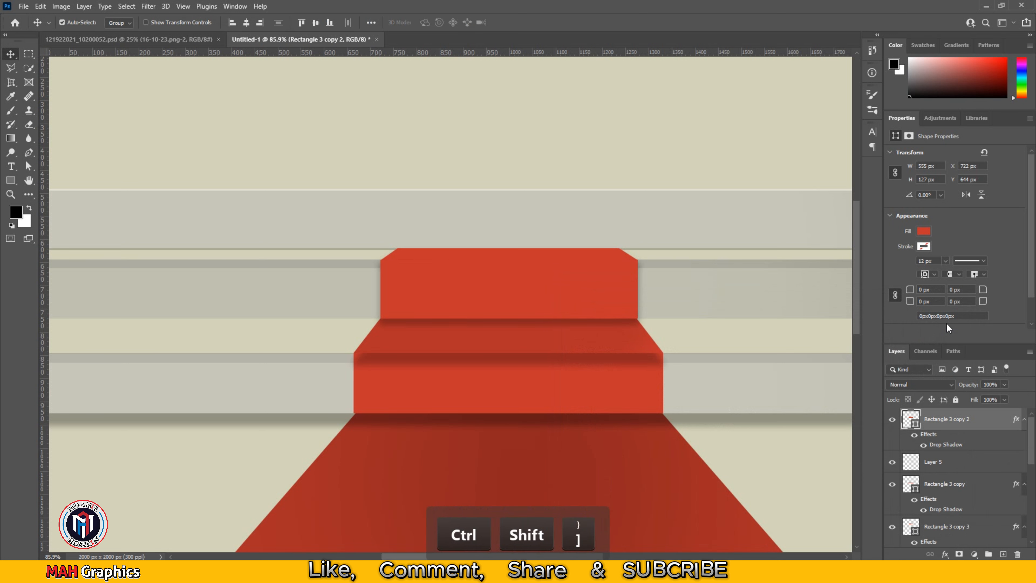
pyautogui.click(962, 484)
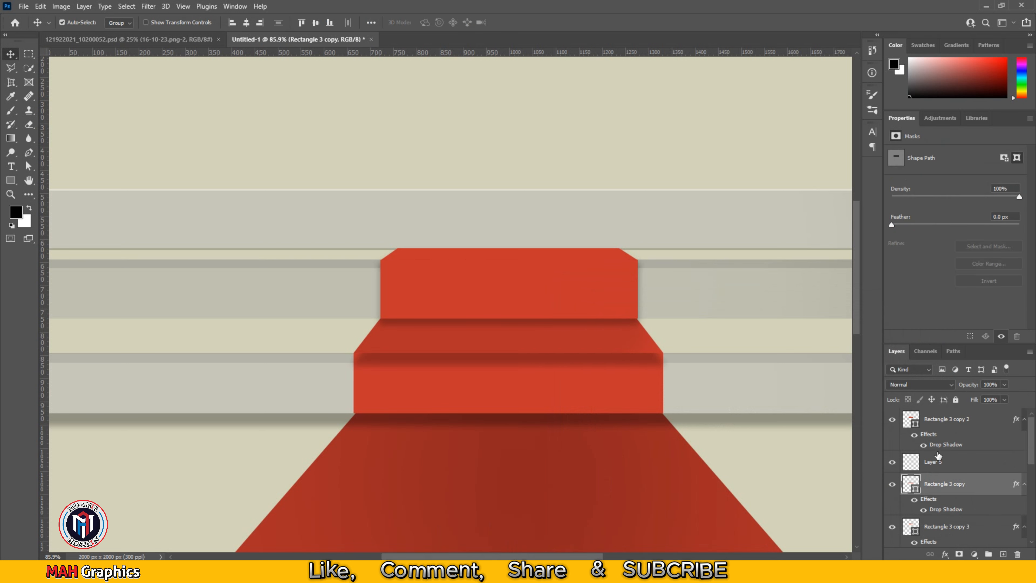
pyautogui.click(952, 466)
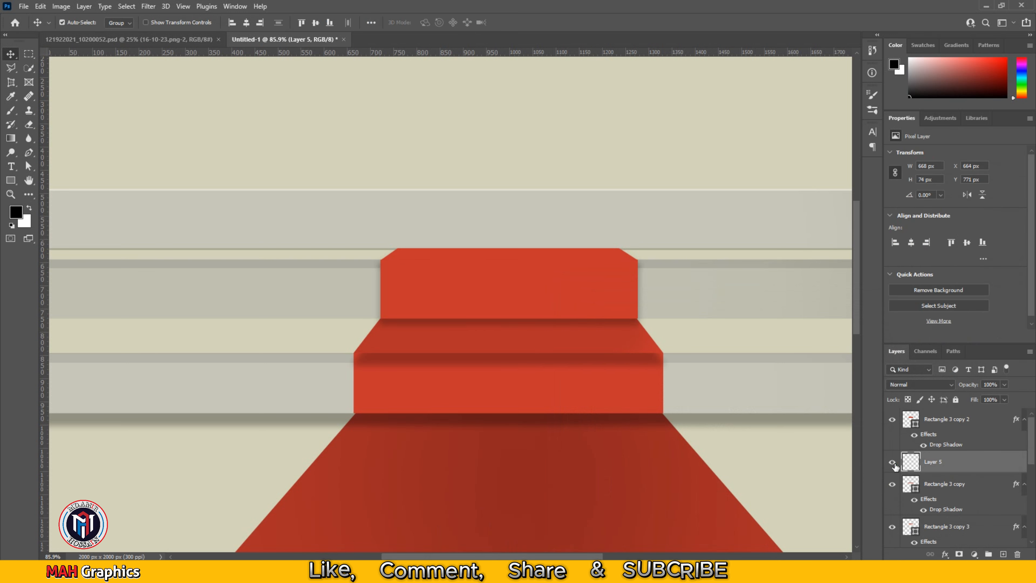
pyautogui.scroll(-2, 921, 494)
pyautogui.click(953, 442)
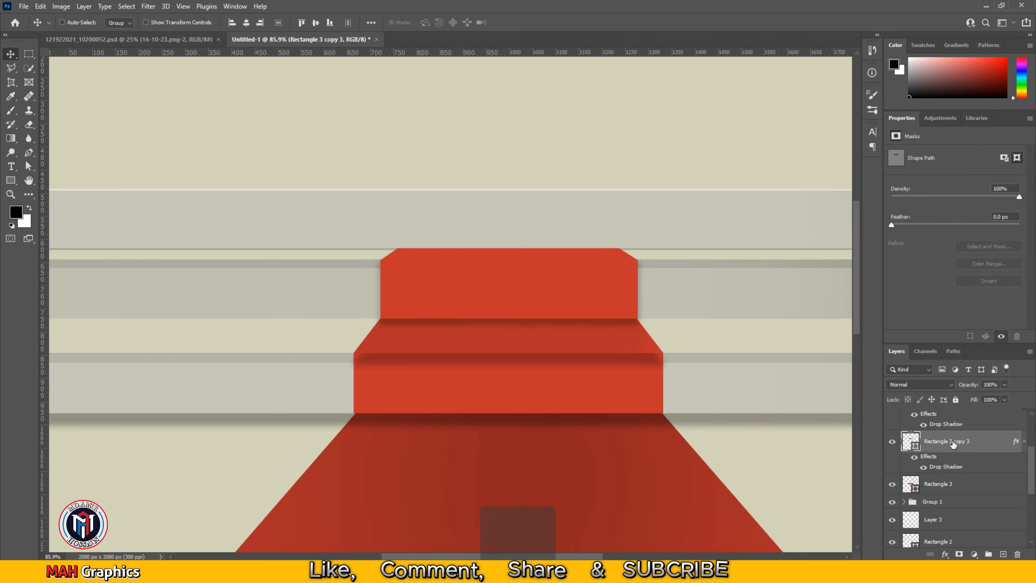
pyautogui.hotkey('ctrl', 'shift', ']')
pyautogui.hotkey('ctrl', 'shift', ']')
pyautogui.scroll(-4, 477, 461)
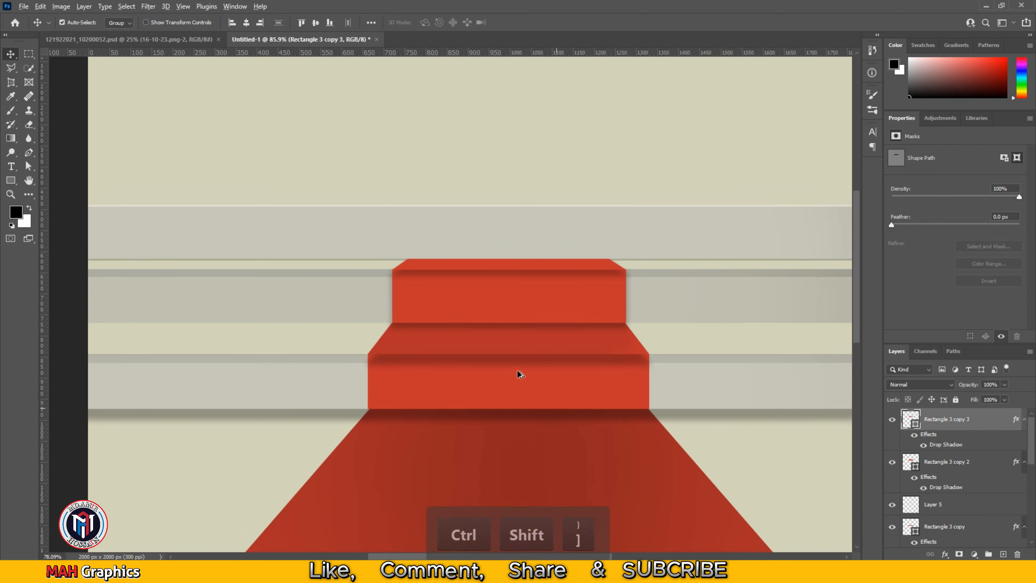
pyautogui.scroll(2, 516, 360)
pyautogui.scroll(3, 486, 390)
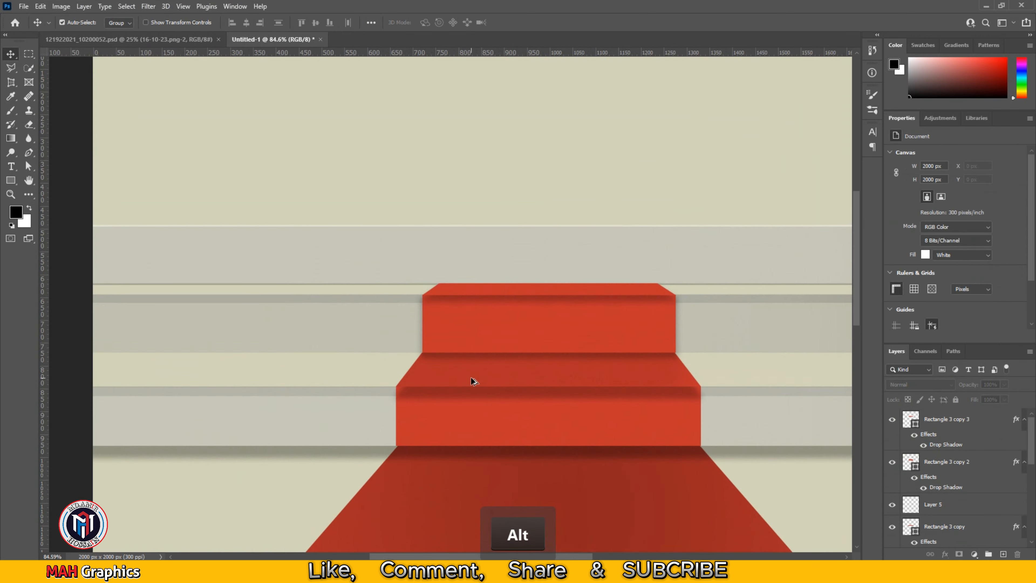
pyautogui.moveTo(546, 324); pyautogui.dragTo(524, 389)
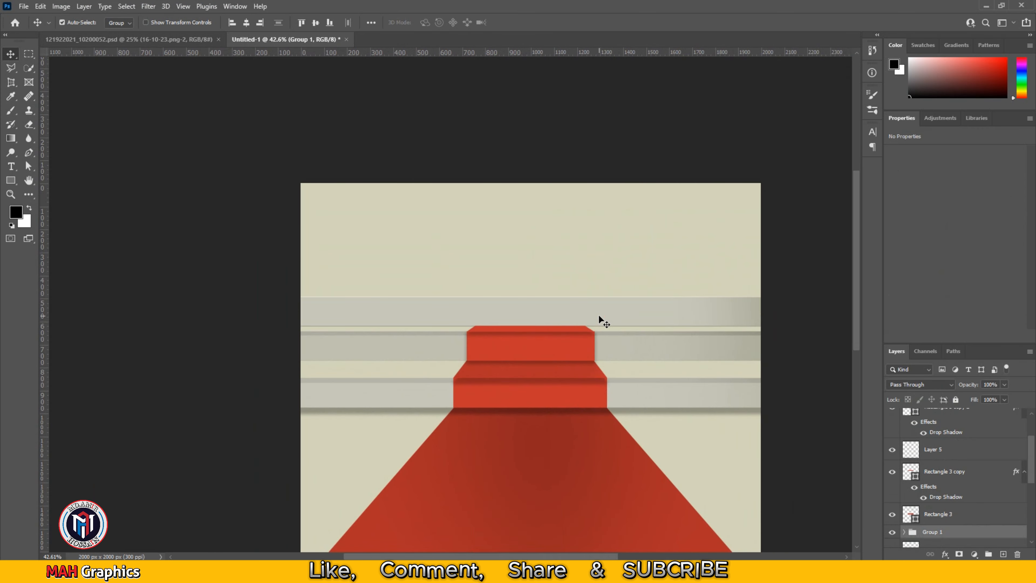
# Replace the highest band group with a full-width black rectangle about 2046 × 99 px, directly above the topmost trapezoid
pyautogui.press('Delete')
pyautogui.click(11, 180)
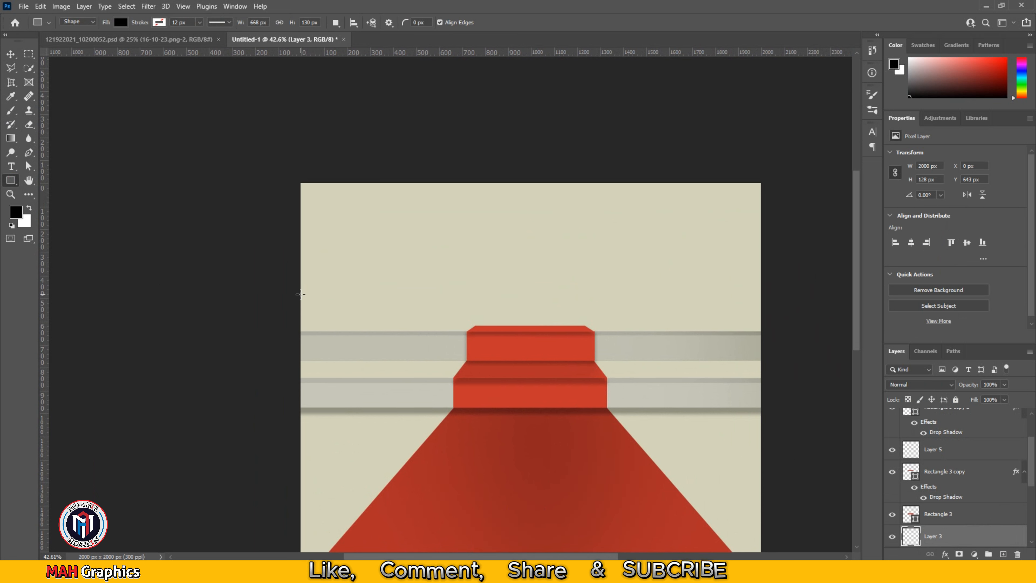
pyautogui.moveTo(301, 294); pyautogui.dragTo(771, 326)
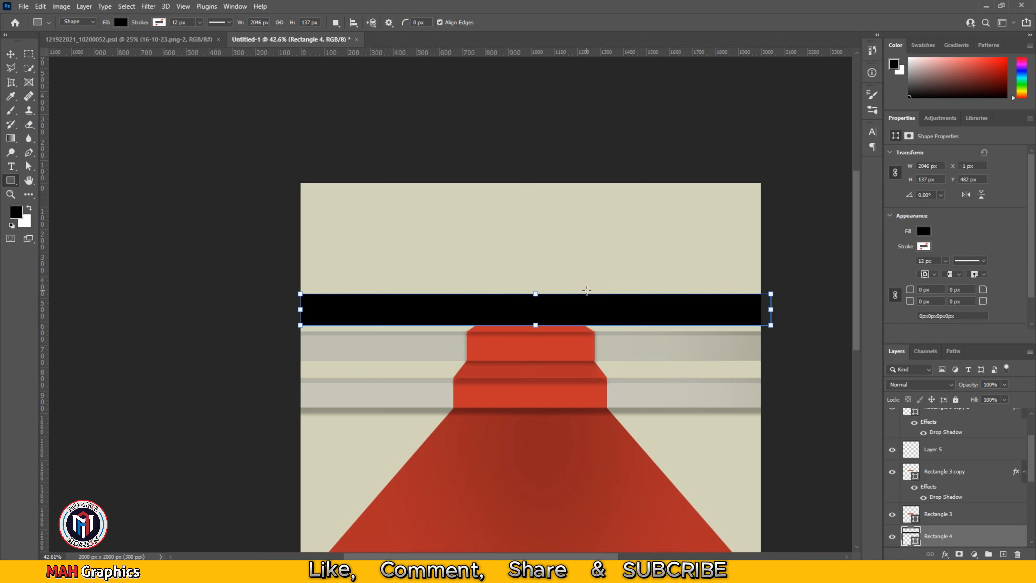
pyautogui.moveTo(537, 294); pyautogui.dragTo(546, 303)
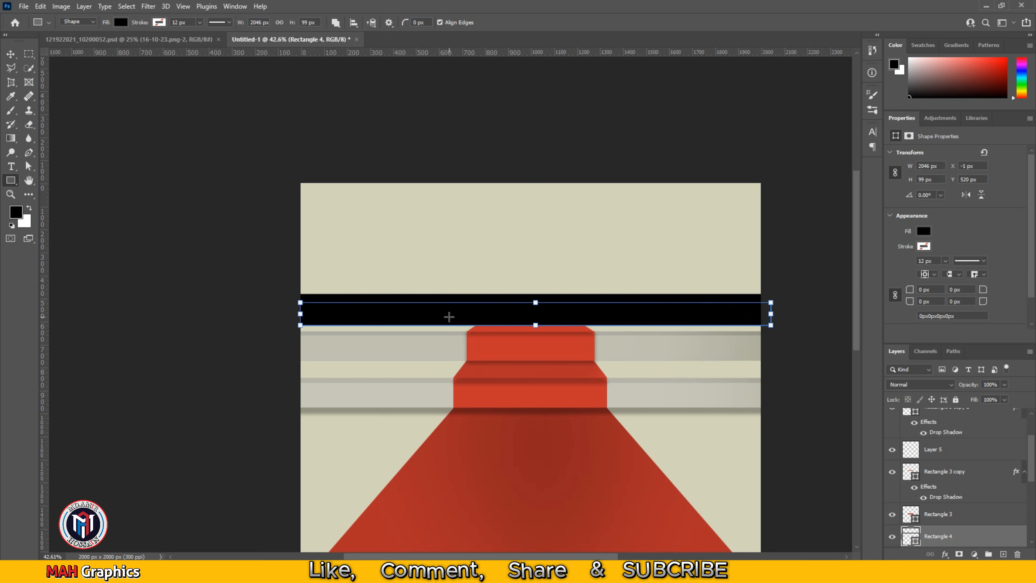
# Center the new black band horizontally on the canvas and fill it with the lighter grey-beige from the recently used colors
pyautogui.click(12, 55)
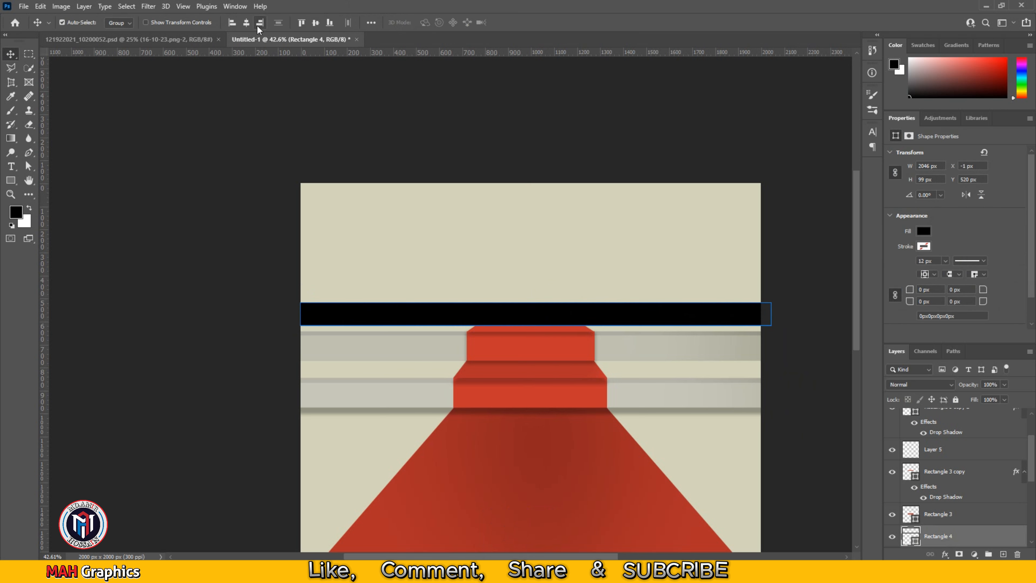
pyautogui.click(258, 24)
pyautogui.click(923, 230)
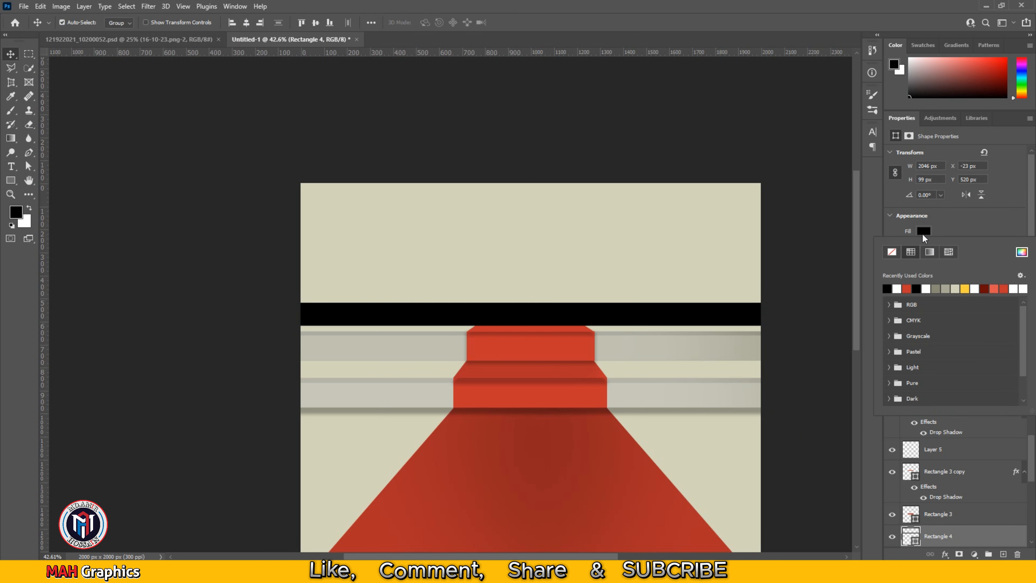
pyautogui.click(938, 287)
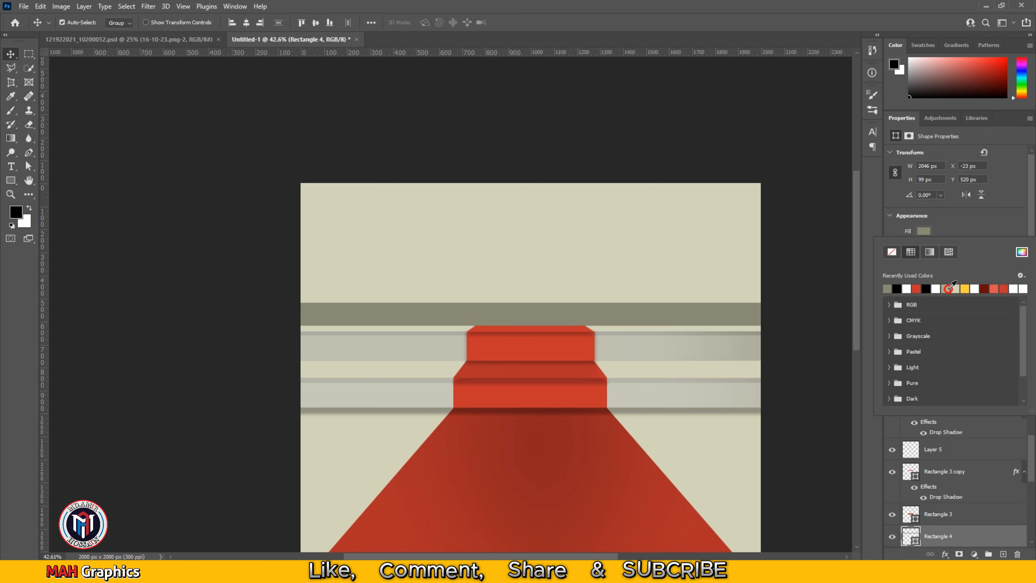
pyautogui.click(949, 288)
pyautogui.click(9, 56)
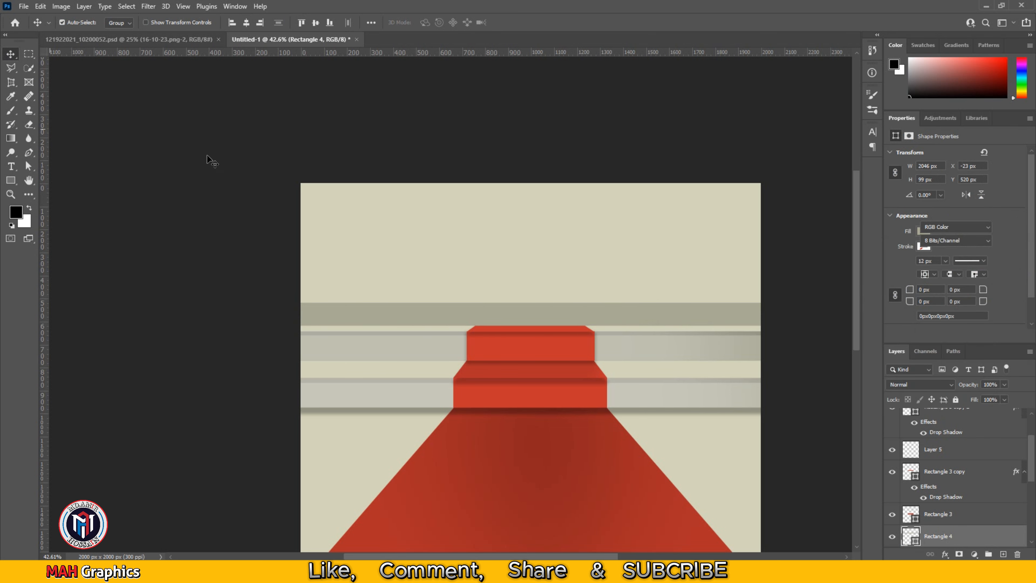
pyautogui.click(205, 158)
# On a new layer, brush soft white highlights at 10% opacity across the new band within its outline, and clear the selection
pyautogui.keyDown('ctrl'); pyautogui.click(910, 538); pyautogui.keyUp('ctrl')
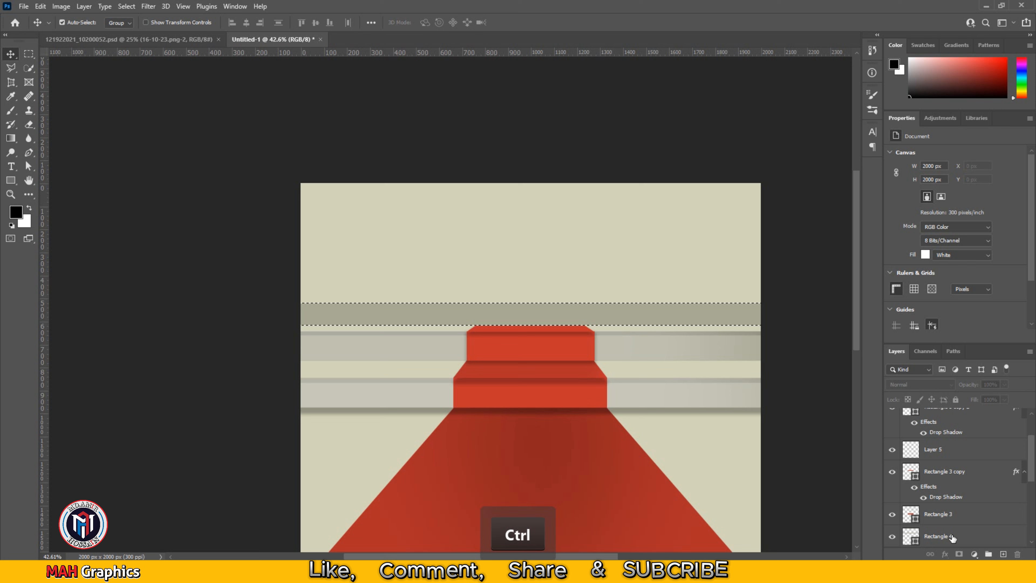
pyautogui.keyDown('ctrl'); pyautogui.click(1003, 554); pyautogui.keyUp('ctrl')
pyautogui.click(10, 110)
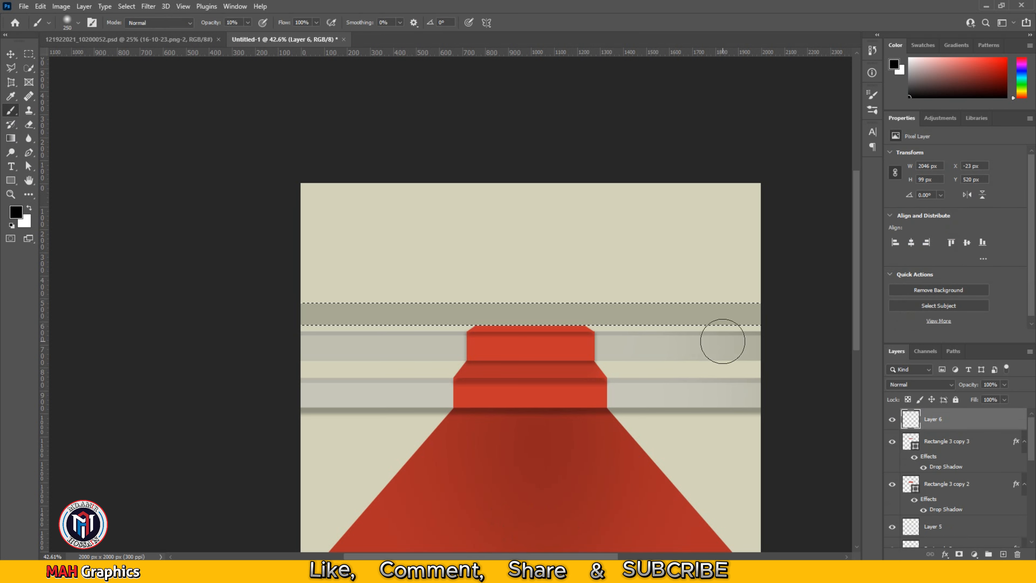
pyautogui.moveTo(726, 314); pyautogui.dragTo(285, 312)
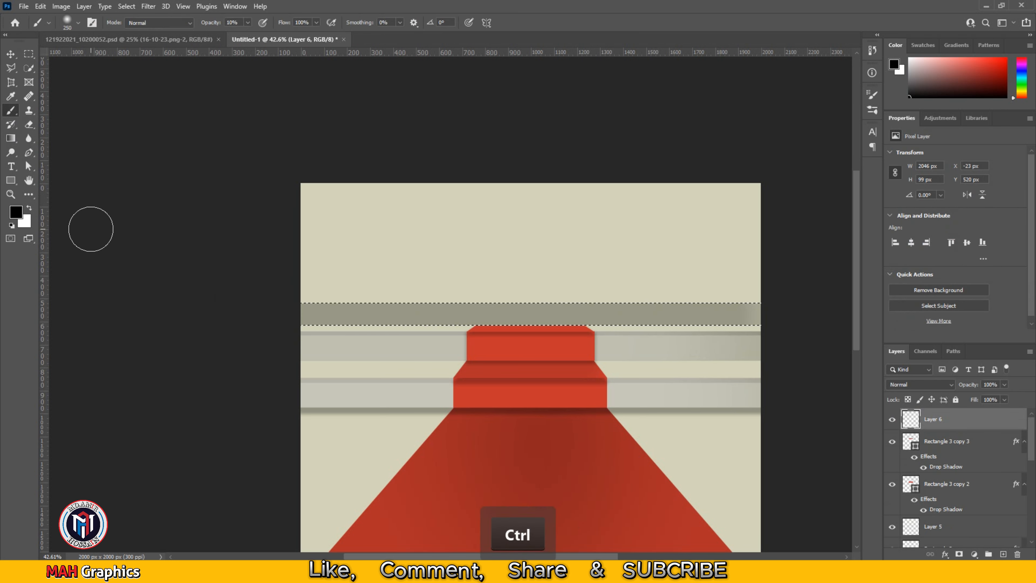
pyautogui.click(28, 208)
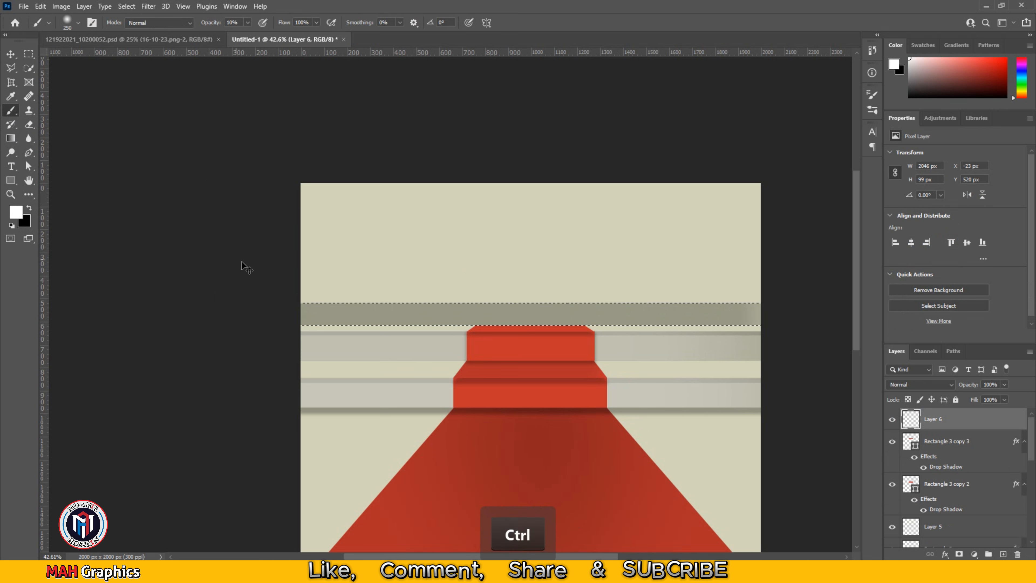
pyautogui.hotkey('ctrl', 'z')
pyautogui.moveTo(621, 311)
pyautogui.mouseDown()
pyautogui.moveTo(266, 308)
pyautogui.moveTo(325, 306)
pyautogui.mouseUp()
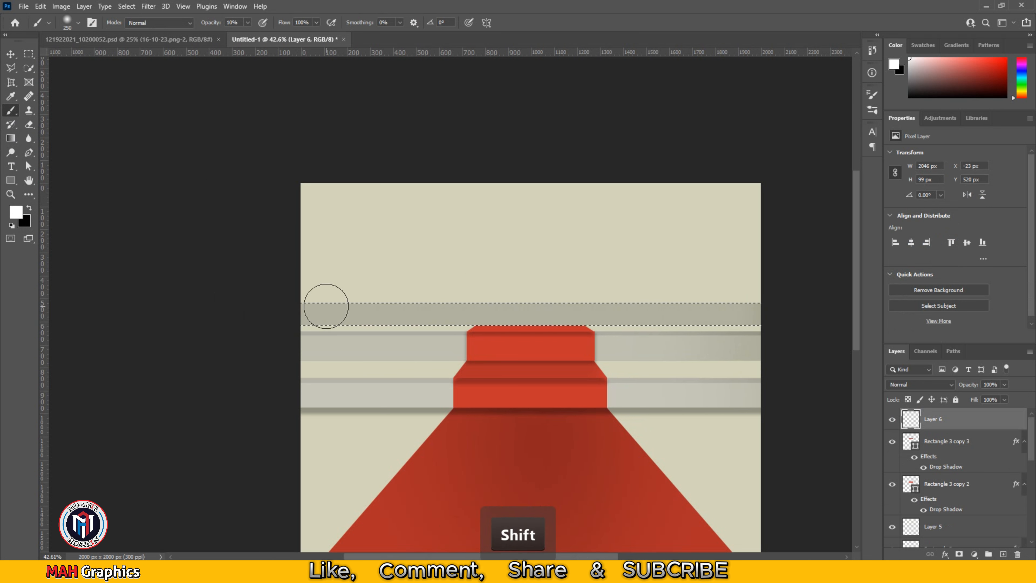
pyautogui.moveTo(776, 307)
pyautogui.mouseDown()
pyautogui.moveTo(377, 287)
pyautogui.moveTo(344, 312)
pyautogui.moveTo(502, 317)
pyautogui.mouseUp()
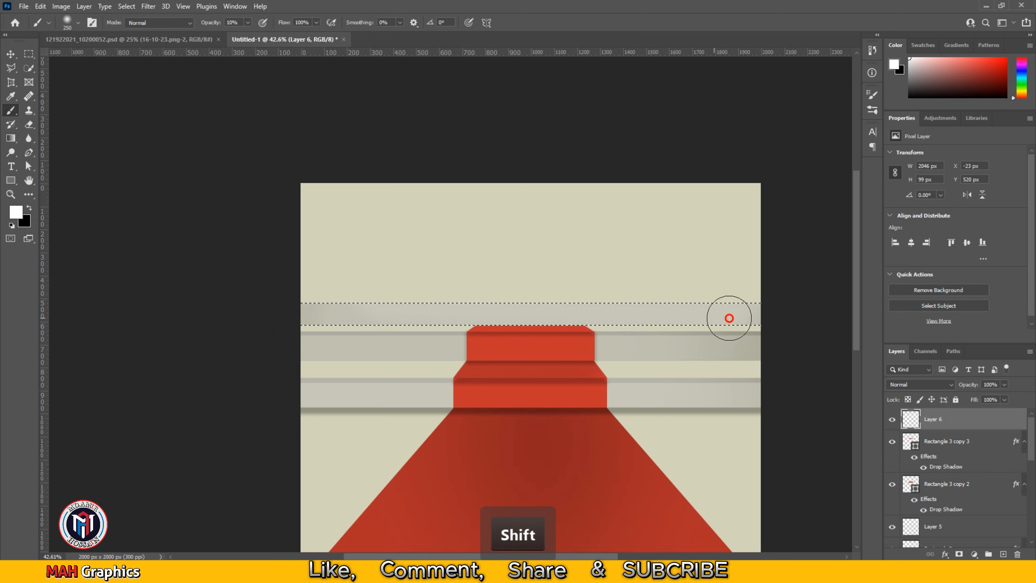
pyautogui.press('ctrl')
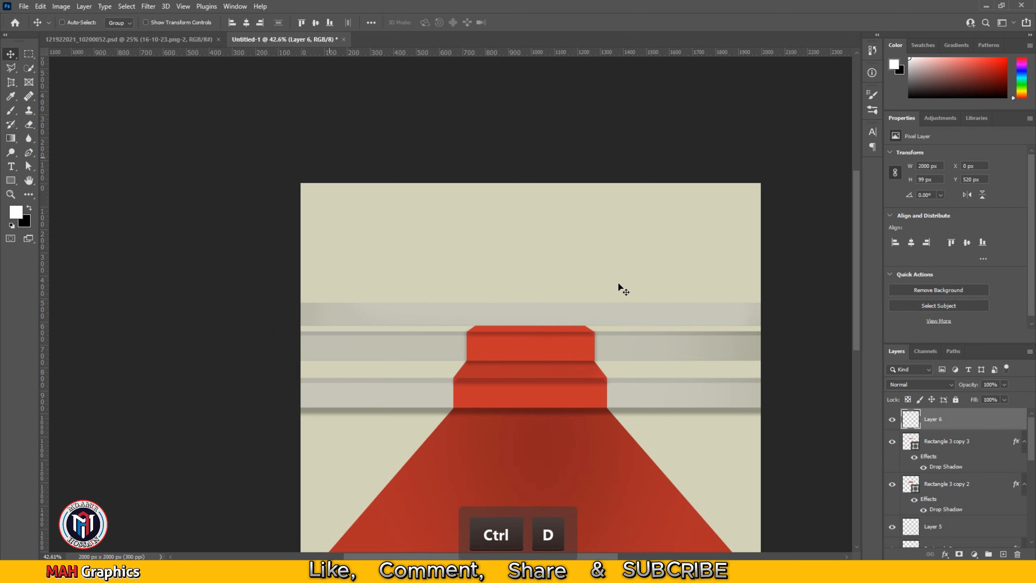
# Duplicate the upper red rectangle straight above the topmost trapezoid and narrow the copy from both sides to about 486 px wide
pyautogui.scroll(-5, 628, 300)
pyautogui.click(797, 276)
pyautogui.scroll(-5, 705, 282)
pyautogui.scroll(10, 661, 250)
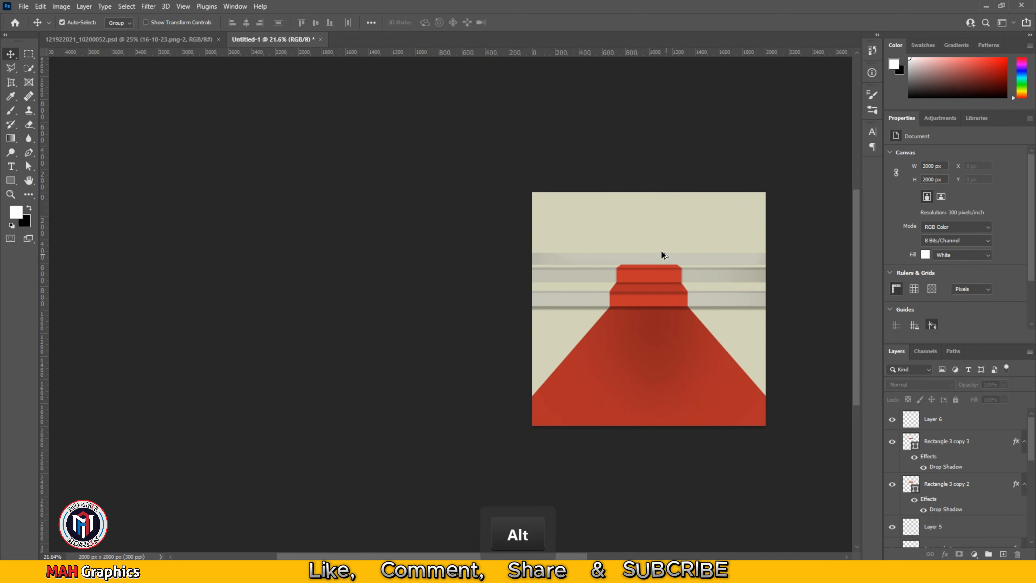
pyautogui.moveTo(716, 273); pyautogui.dragTo(703, 285)
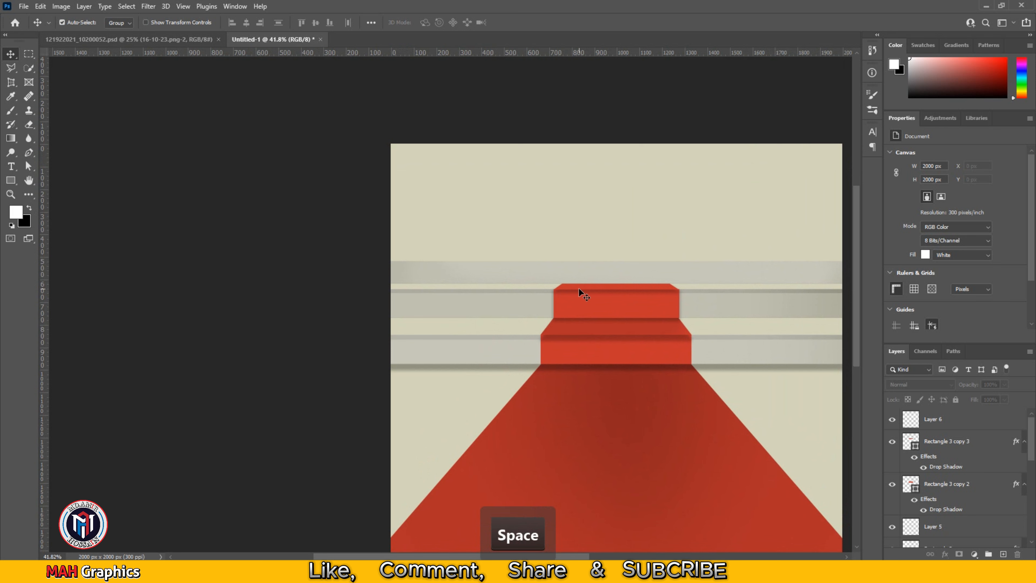
pyautogui.moveTo(593, 305); pyautogui.dragTo(605, 279)
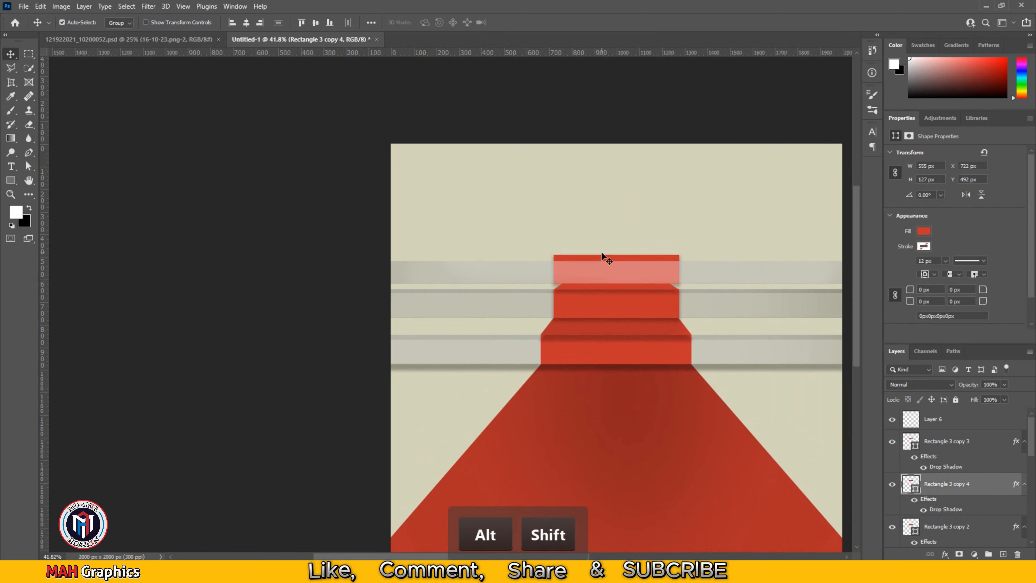
pyautogui.hotkey('ctrl', 't')
pyautogui.moveTo(678, 272); pyautogui.dragTo(672, 274)
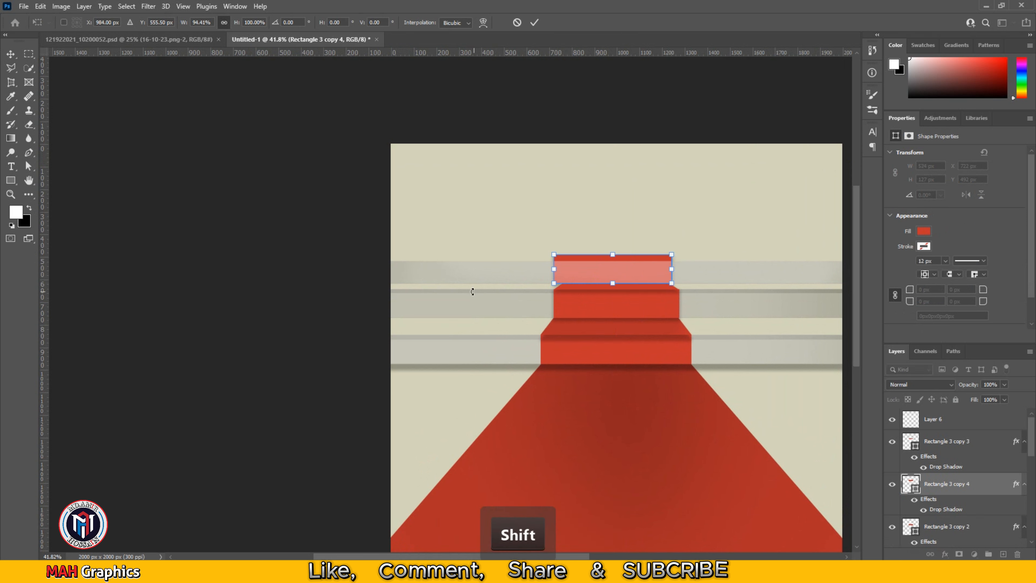
pyautogui.moveTo(556, 274); pyautogui.dragTo(563, 271)
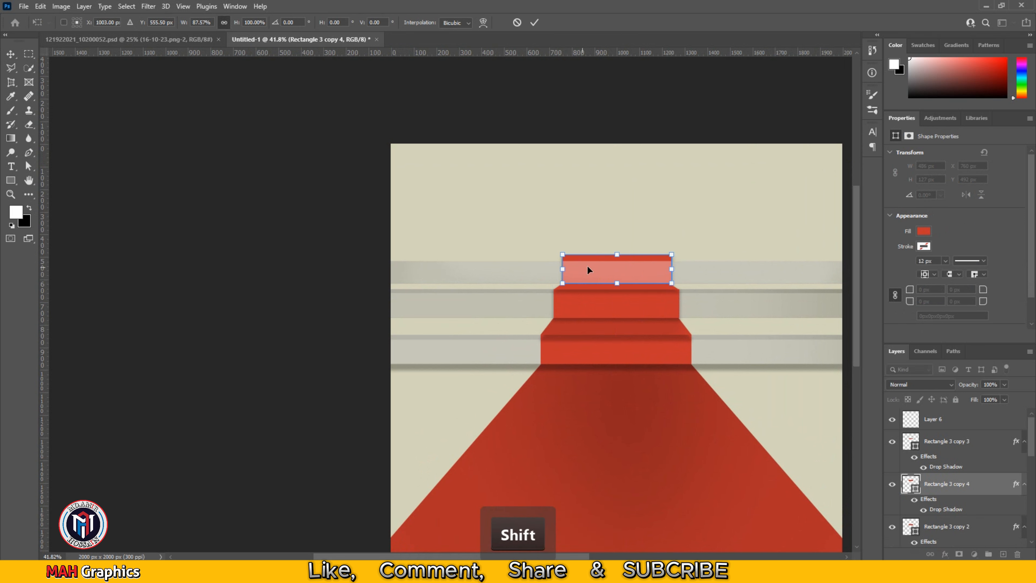
# Stretch the red copy upward past the canvas top to about 643 px tall and bring it to the front of the layers
pyautogui.moveTo(618, 253); pyautogui.dragTo(626, 136)
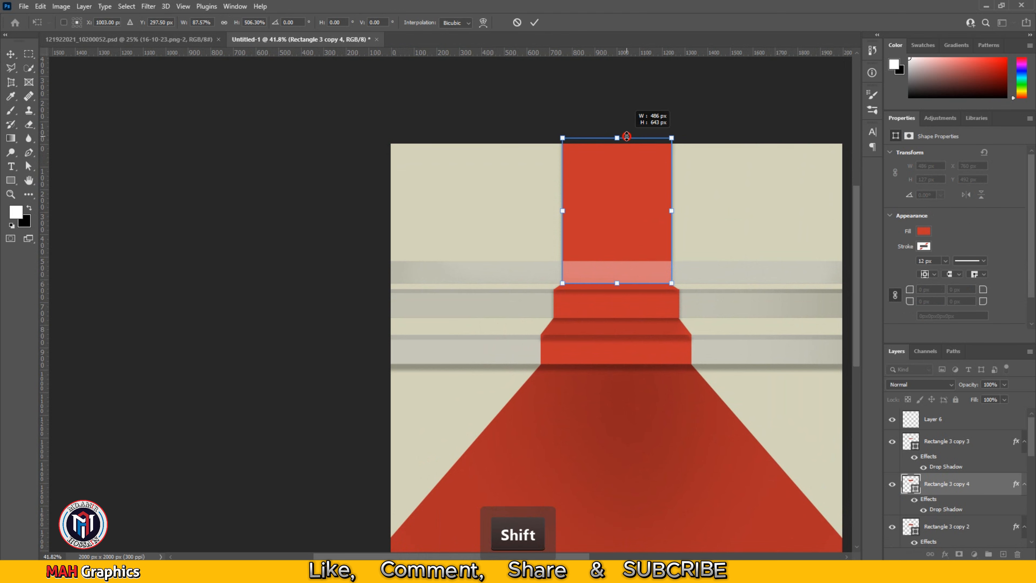
pyautogui.click(532, 22)
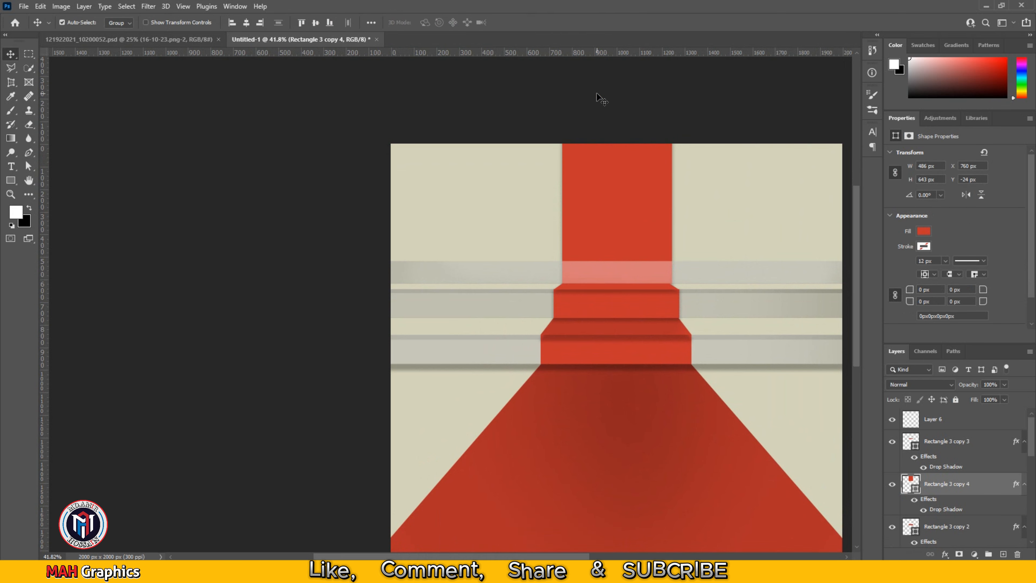
pyautogui.hotkey('ctrl', 'shift', ']')
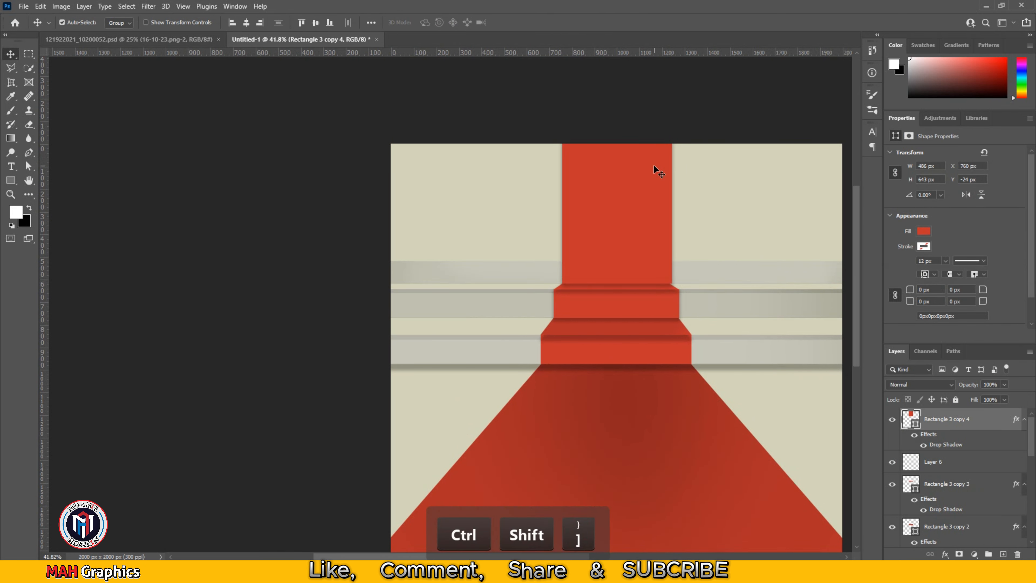
pyautogui.click(696, 116)
# Narrow the tall red rectangle to about 477 px wide so its lower right corner meets the trapezoid's top corner
pyautogui.scroll(-4, 686, 194)
pyautogui.scroll(8, 673, 221)
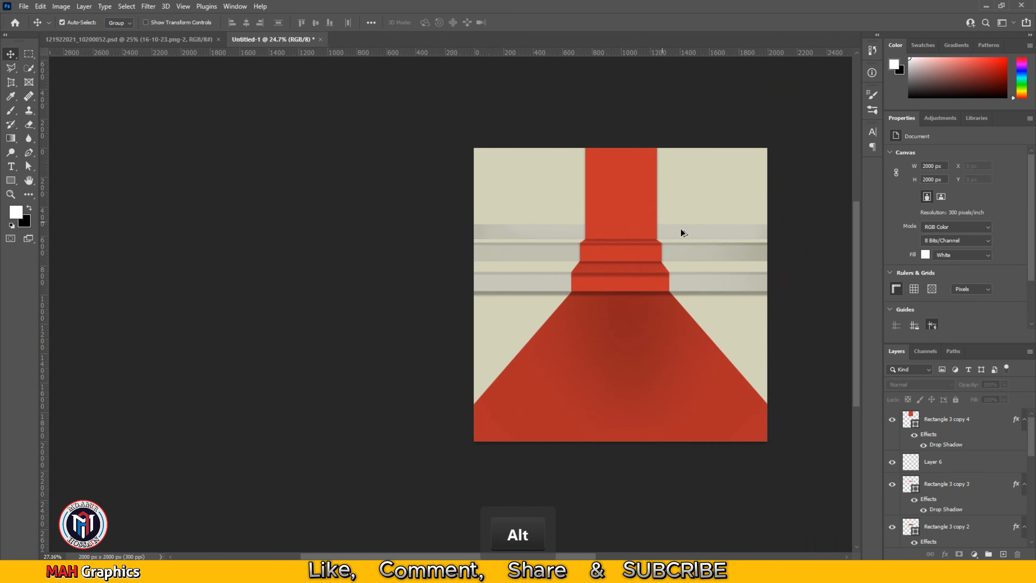
pyautogui.scroll(4, 571, 232)
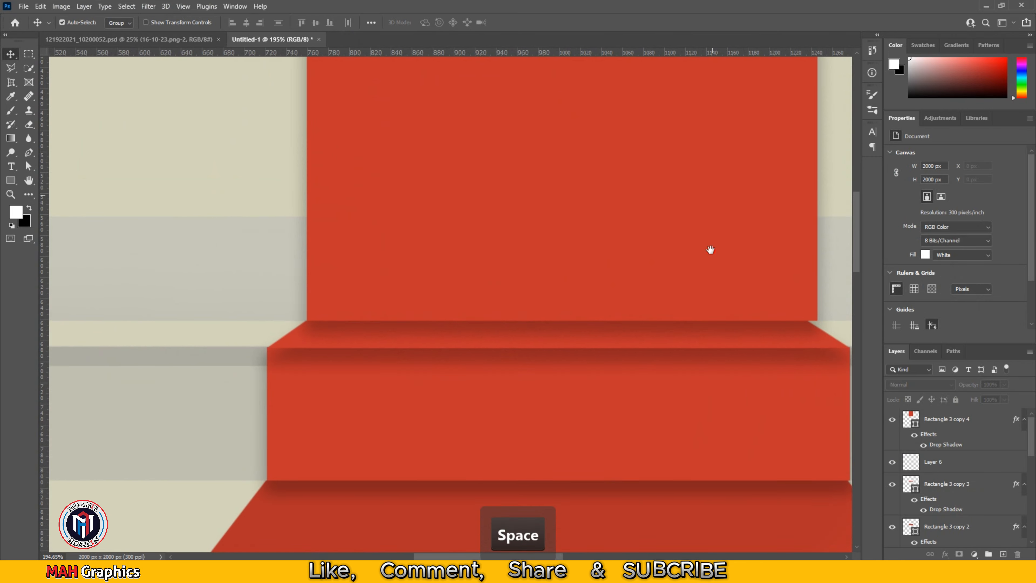
pyautogui.moveTo(639, 254); pyautogui.dragTo(638, 252)
pyautogui.hotkey('ctrl', 'z')
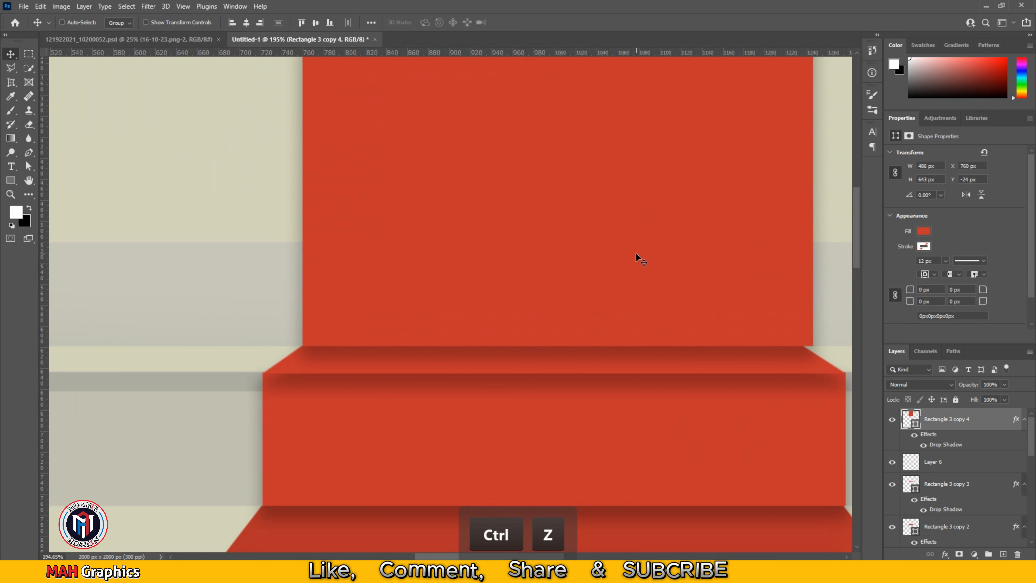
pyautogui.hotkey('ctrl', 't')
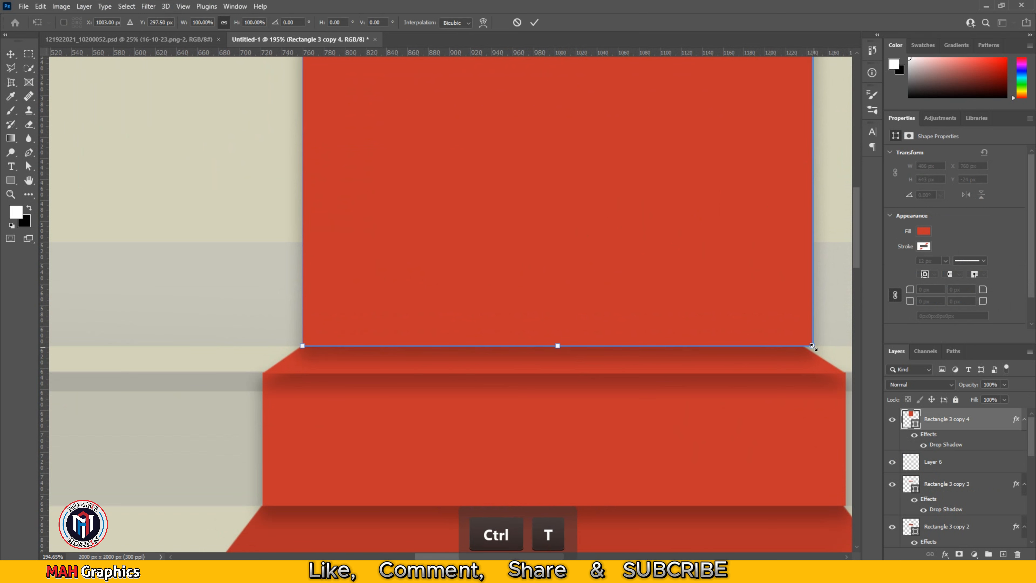
pyautogui.moveTo(812, 346); pyautogui.dragTo(803, 346)
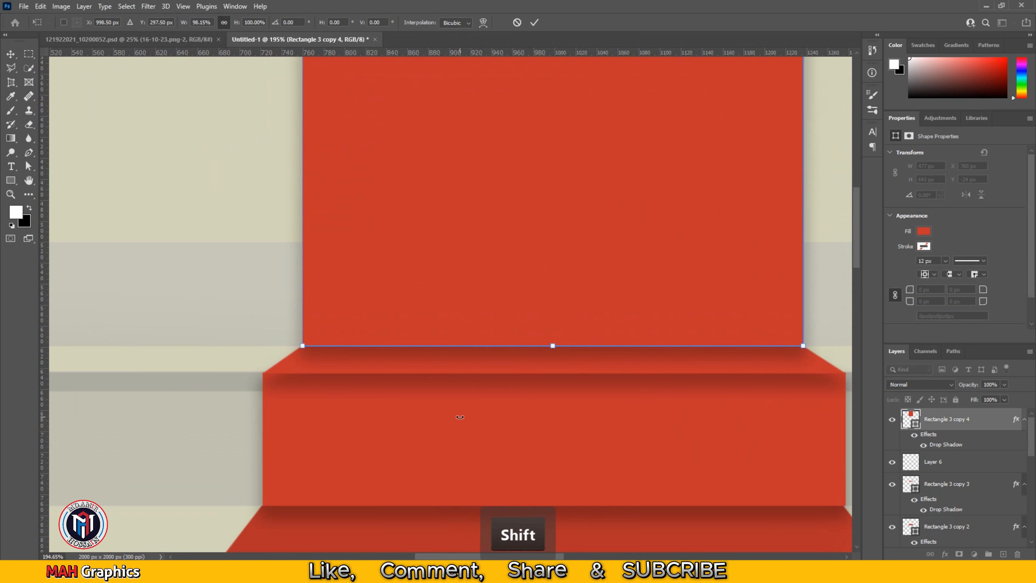
pyautogui.click(534, 23)
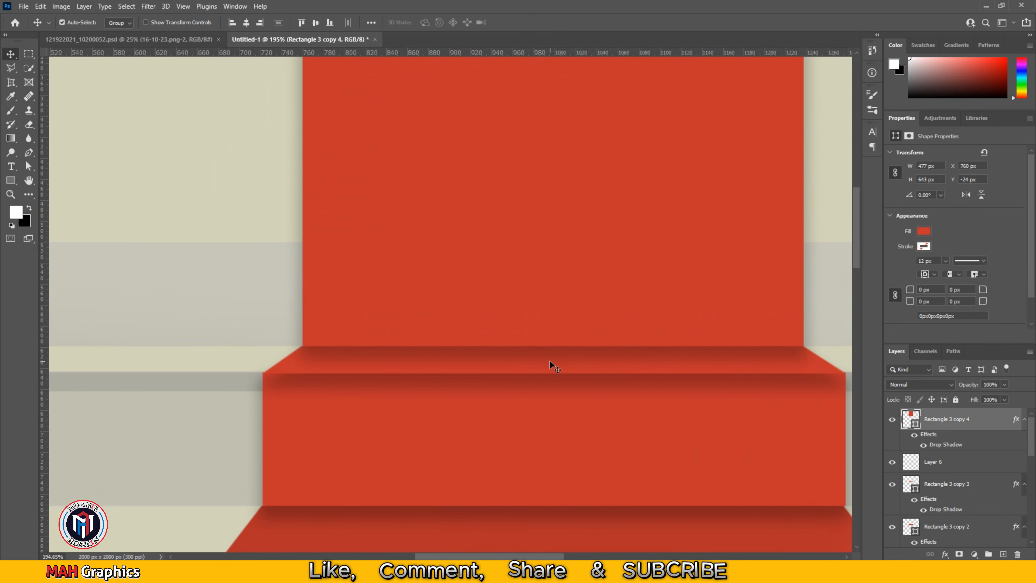
# Add a new layer above the tall red rectangle and load that rectangle's outline as a selection
pyautogui.scroll(-6, 549, 361)
pyautogui.moveTo(697, 381); pyautogui.dragTo(692, 230)
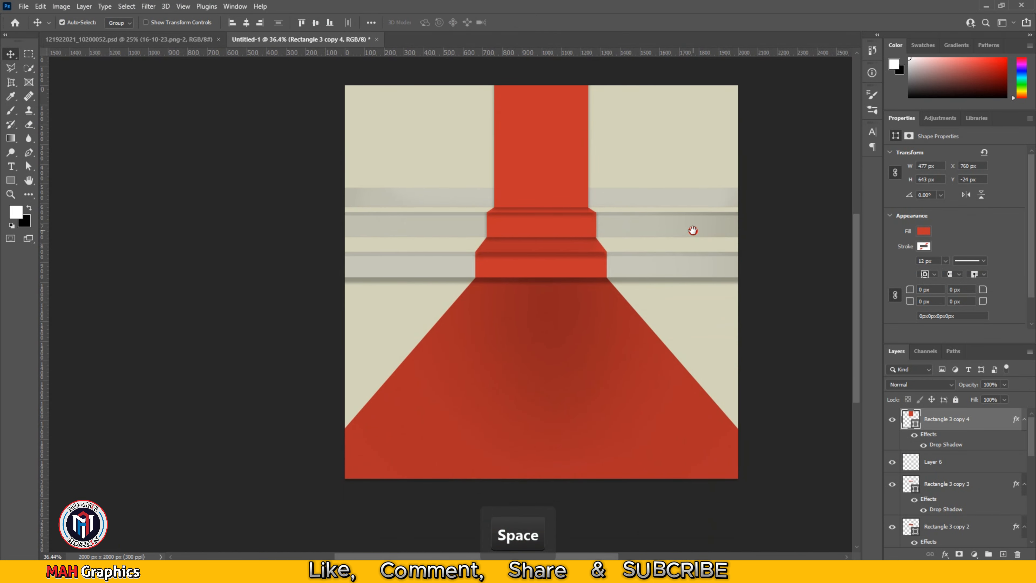
pyautogui.click(1003, 554)
pyautogui.click(949, 445)
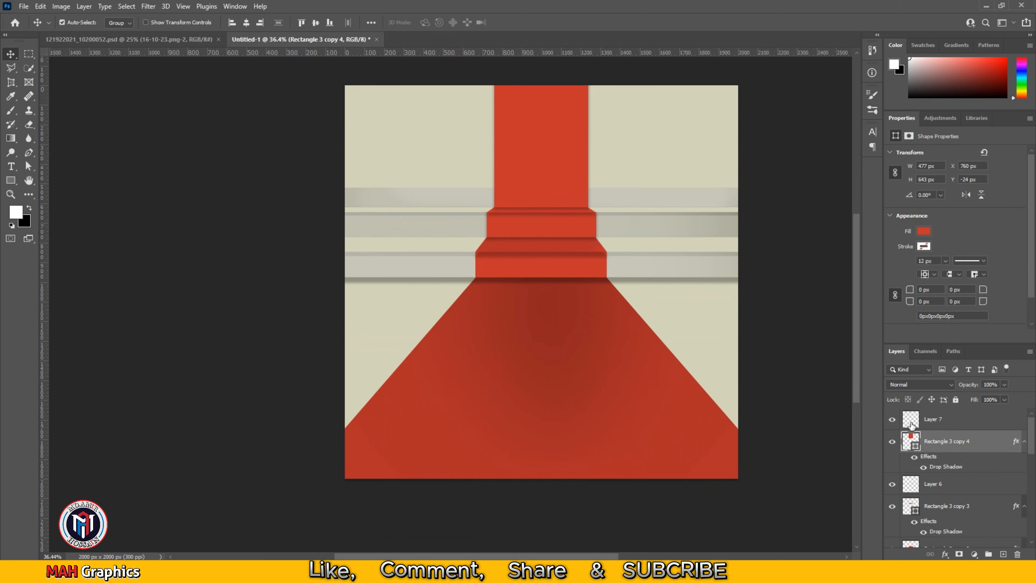
pyautogui.press('ctrl')
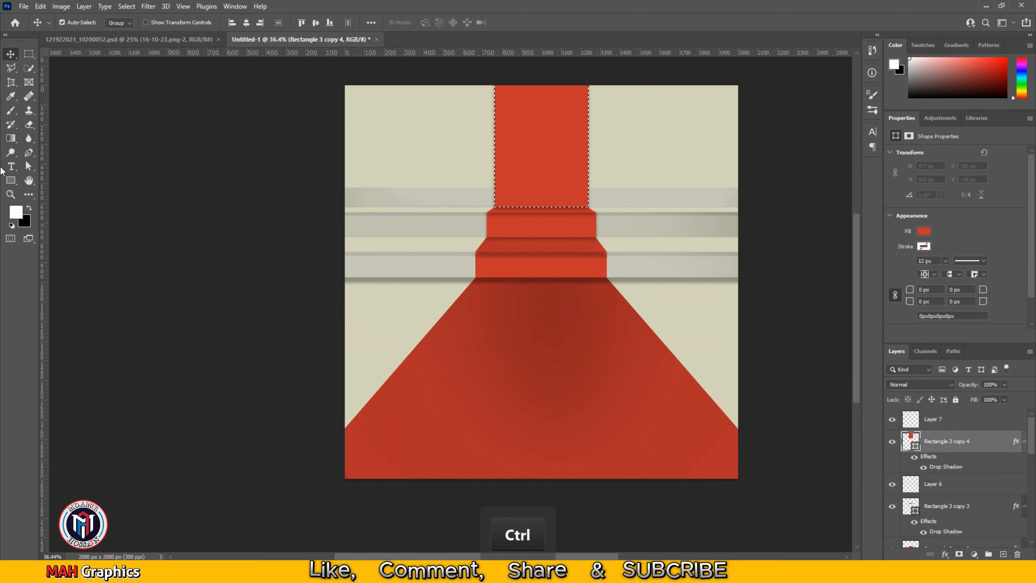
# Set up a soft black brush of 1100 px at 10% opacity on the empty layer above the tall red rectangle
pyautogui.click(11, 110)
pyautogui.press(']')
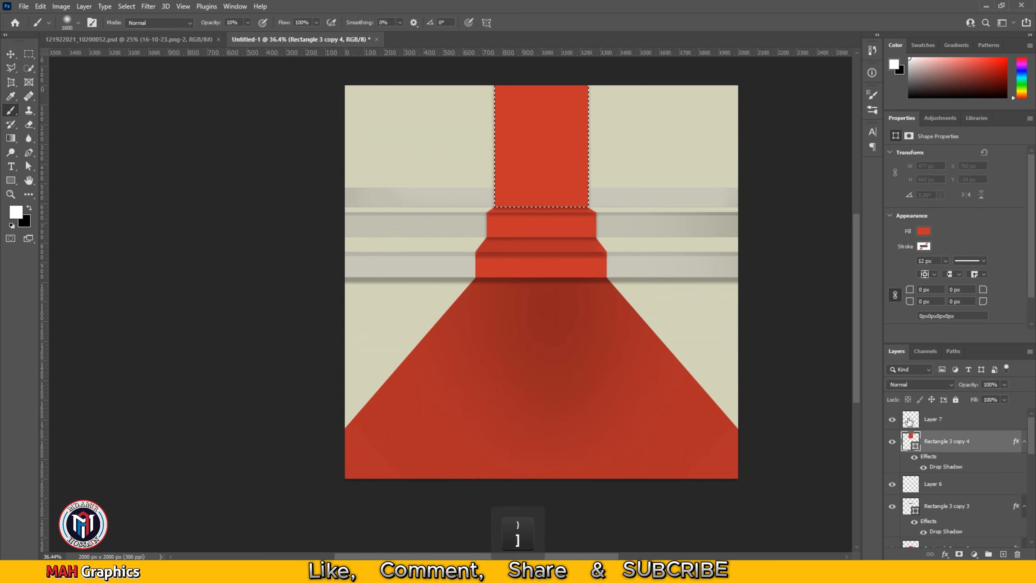
pyautogui.click(908, 421)
pyautogui.press(']')
pyautogui.press(']')
pyautogui.press(']')
pyautogui.press(']')
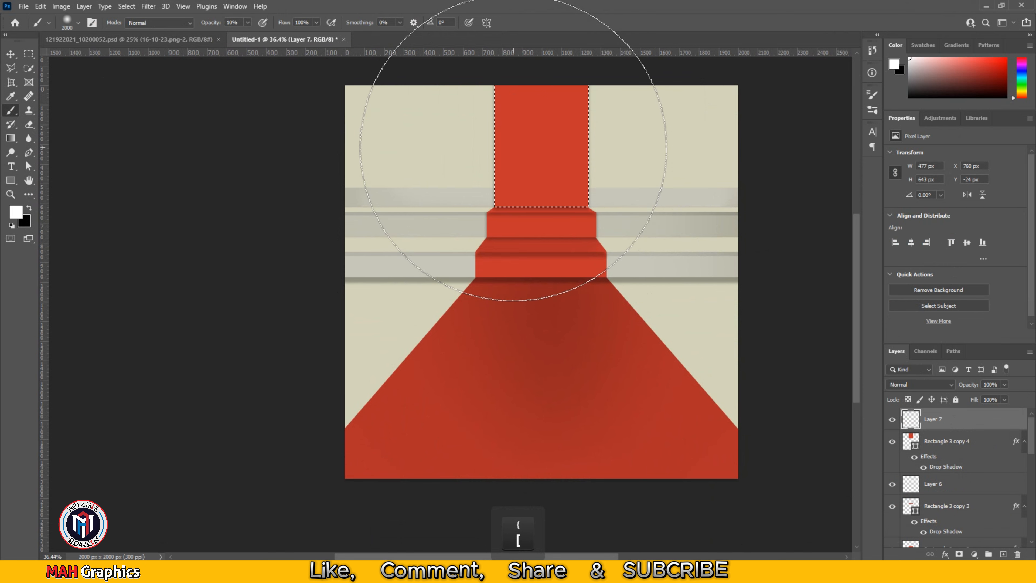
pyautogui.press('[')
pyautogui.scroll(2, 512, 204)
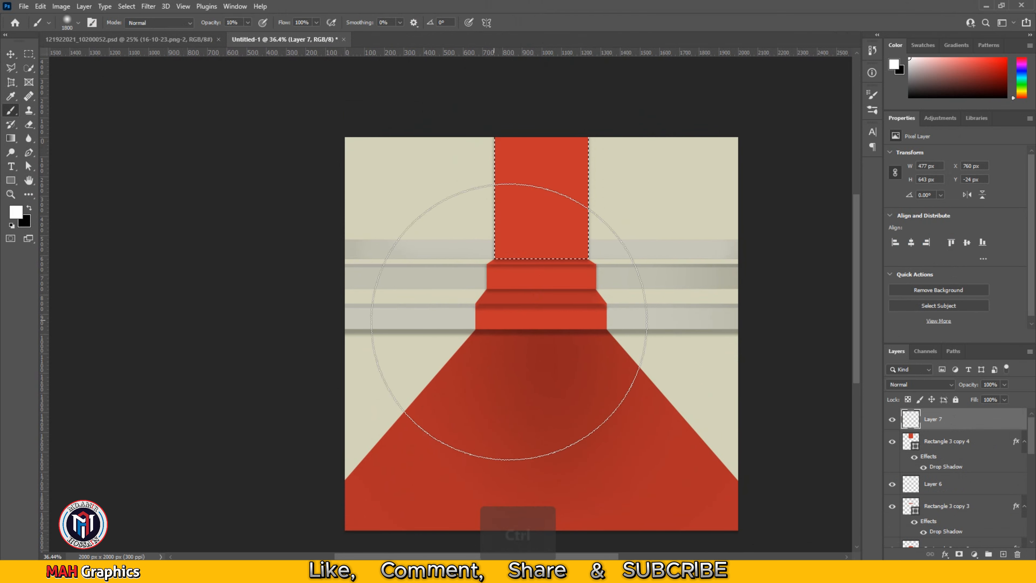
pyautogui.hotkey('ctrl', 'z')
pyautogui.click(29, 209)
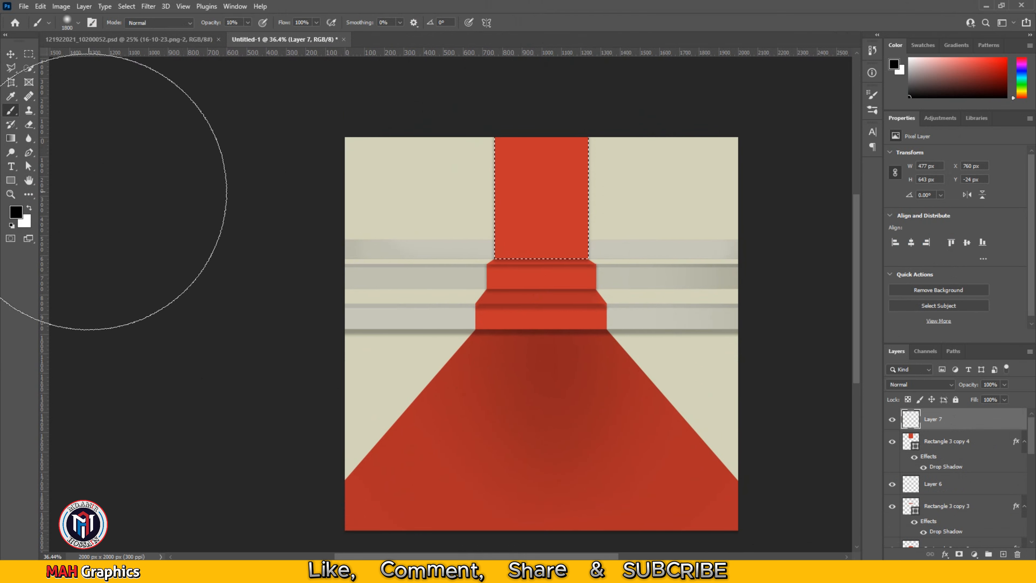
pyautogui.press('[')
pyautogui.press('[')
pyautogui.press('[')
pyautogui.press('[')
pyautogui.press('[')
pyautogui.press('[')
pyautogui.press('[')
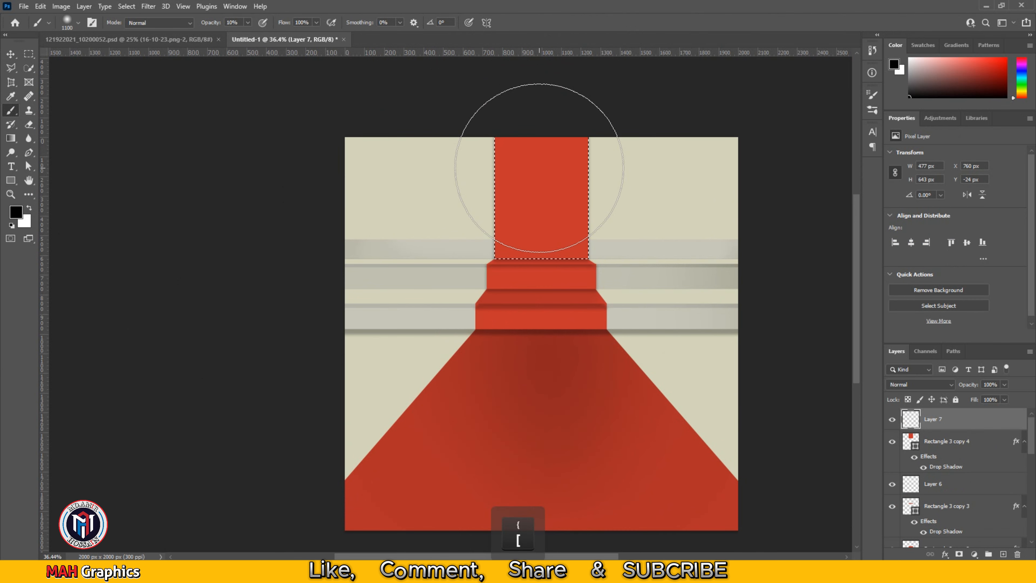
# Paint black shading over the selected tall red rectangle to darken it evenly, and drop the selection
pyautogui.click(538, 179)
pyautogui.moveTo(532, 154); pyautogui.dragTo(529, 342)
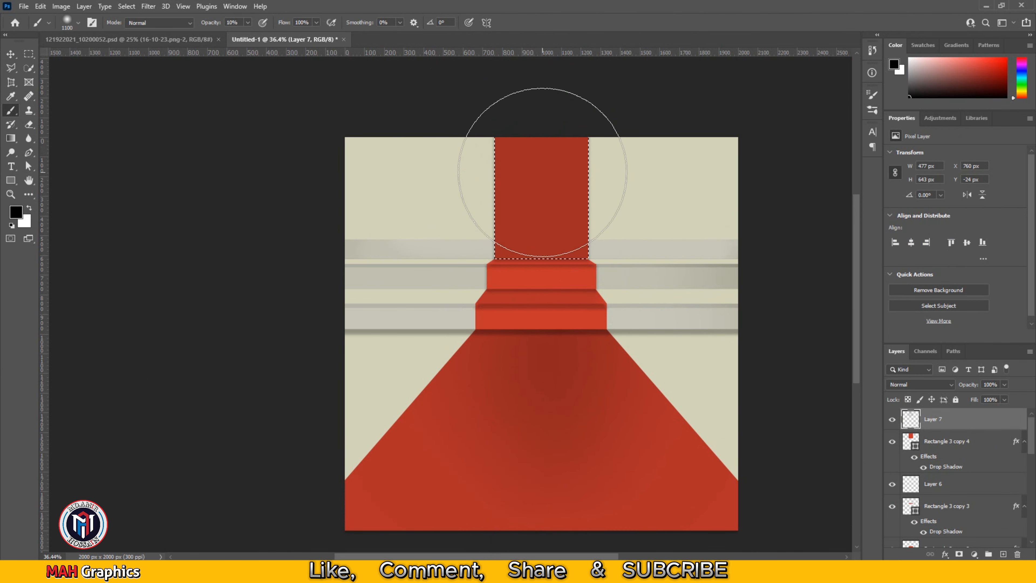
pyautogui.click(539, 180)
pyautogui.press('v')
pyautogui.click(133, 160)
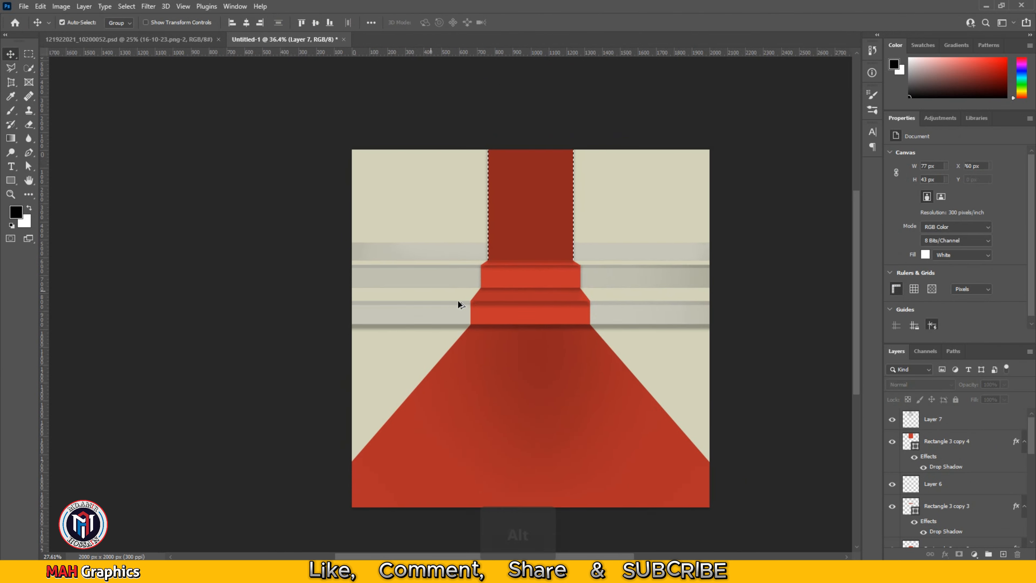
pyautogui.scroll(-3, 452, 298)
pyautogui.scroll(5, 470, 321)
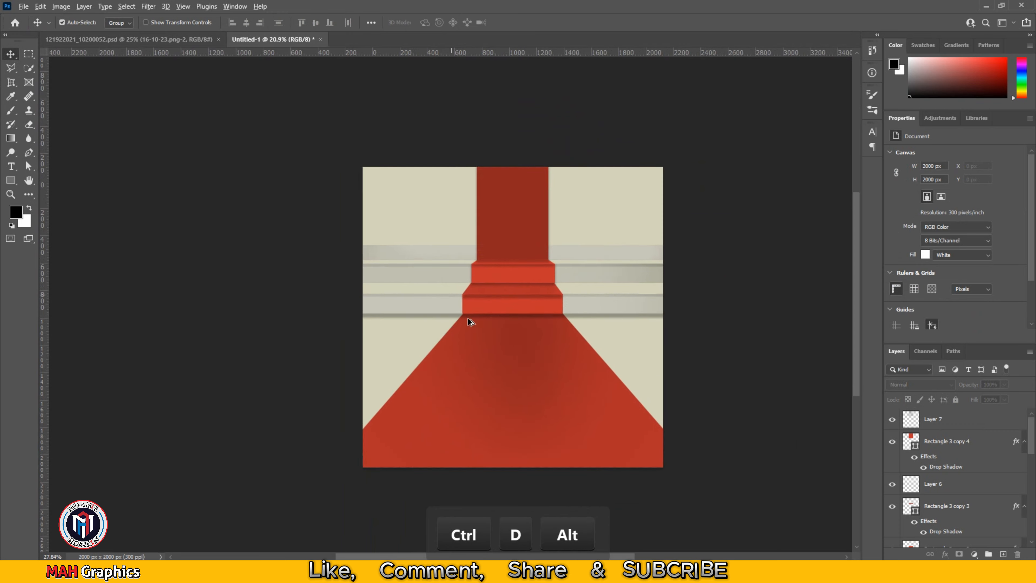
pyautogui.moveTo(511, 338); pyautogui.dragTo(520, 331)
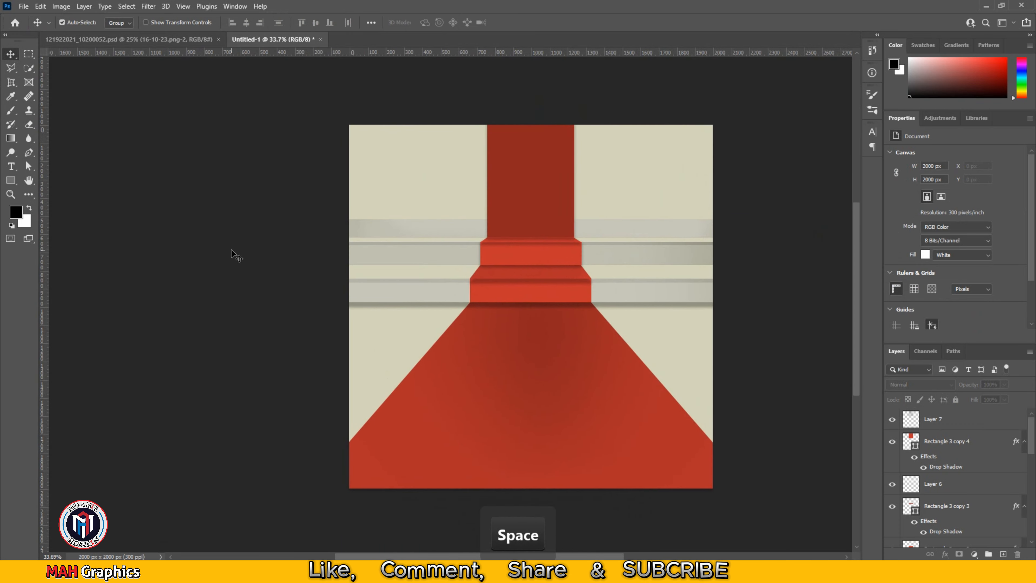
# Place the RENDER-BACKGROUND-WHITE-POS-Photoroom perfume bottle image as an embedded object, scaled to about 62% over the carpet
pyautogui.click(24, 6)
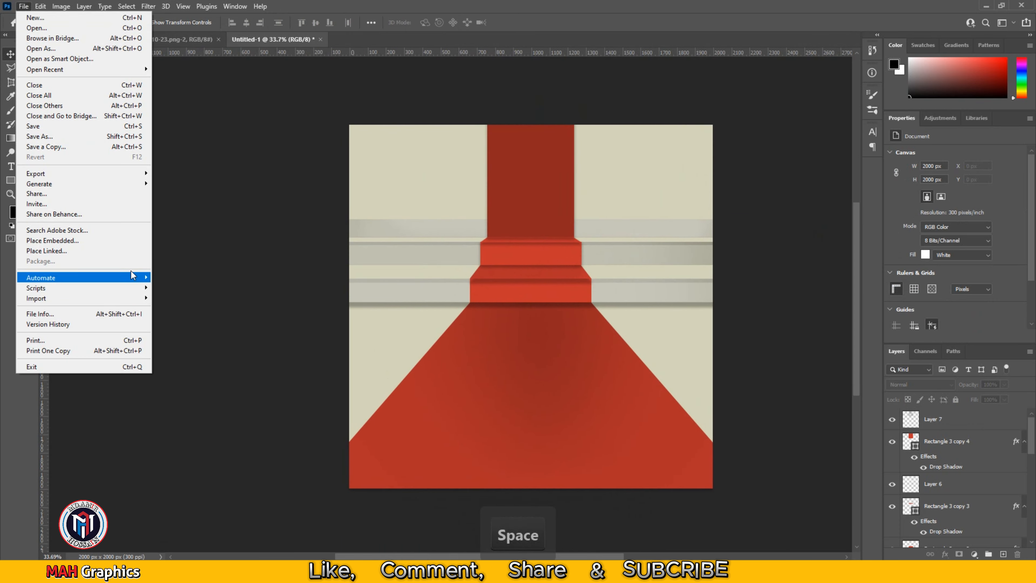
pyautogui.click(77, 243)
pyautogui.click(944, 543)
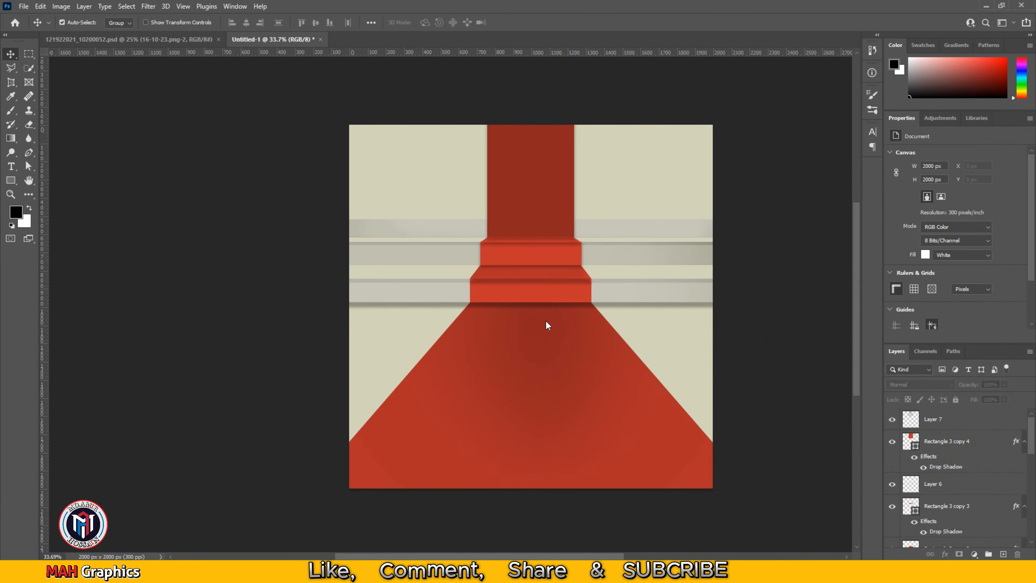
pyautogui.moveTo(709, 124); pyautogui.dragTo(642, 198)
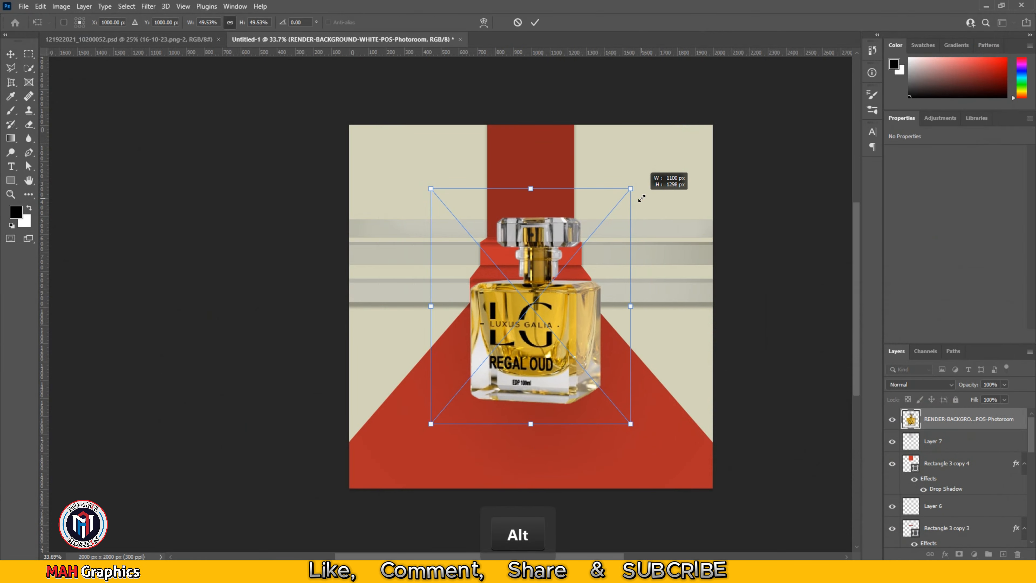
pyautogui.moveTo(494, 346); pyautogui.dragTo(481, 304)
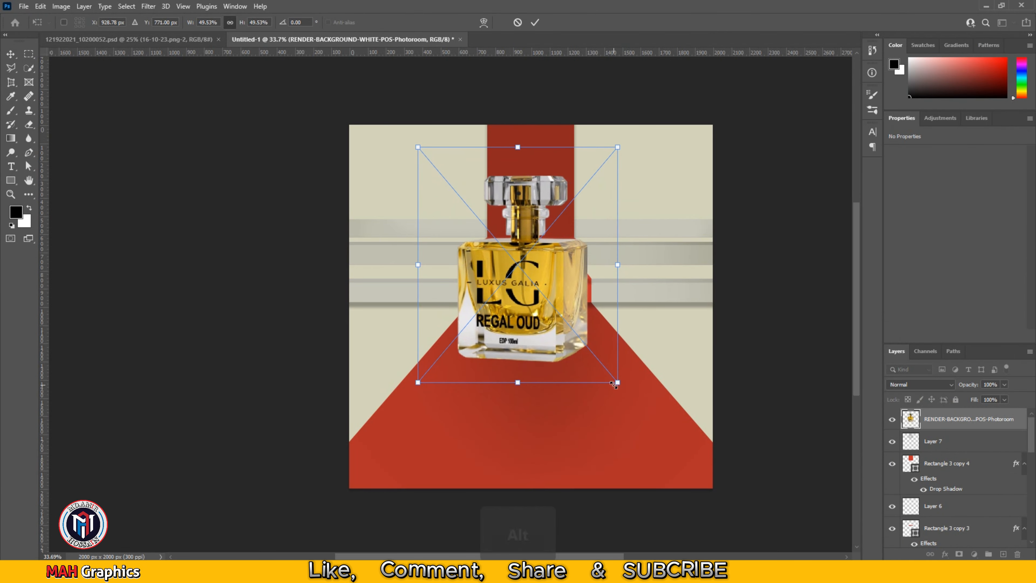
pyautogui.moveTo(617, 382); pyautogui.dragTo(645, 414)
pyautogui.moveTo(540, 325); pyautogui.dragTo(542, 333)
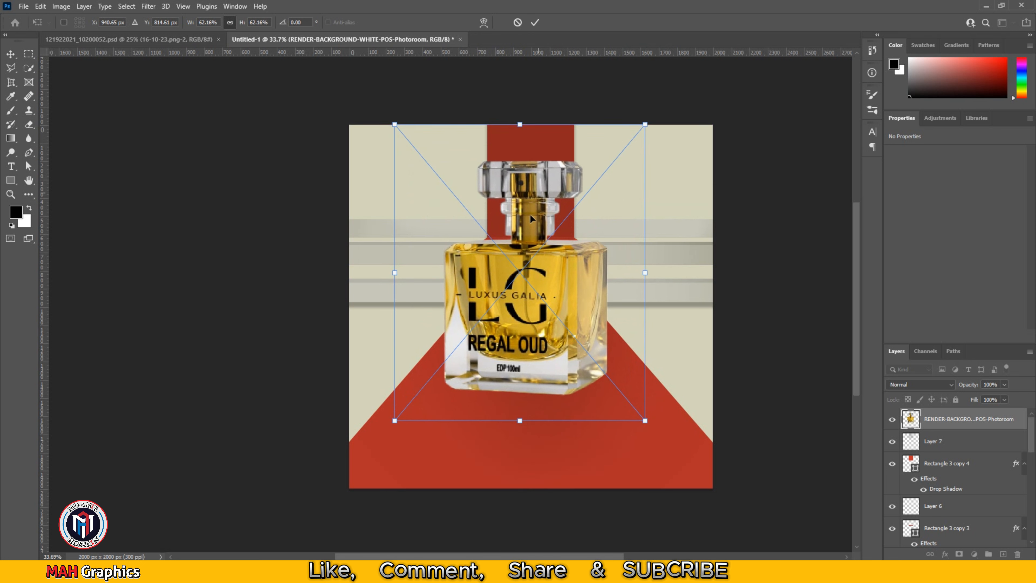
pyautogui.click(533, 22)
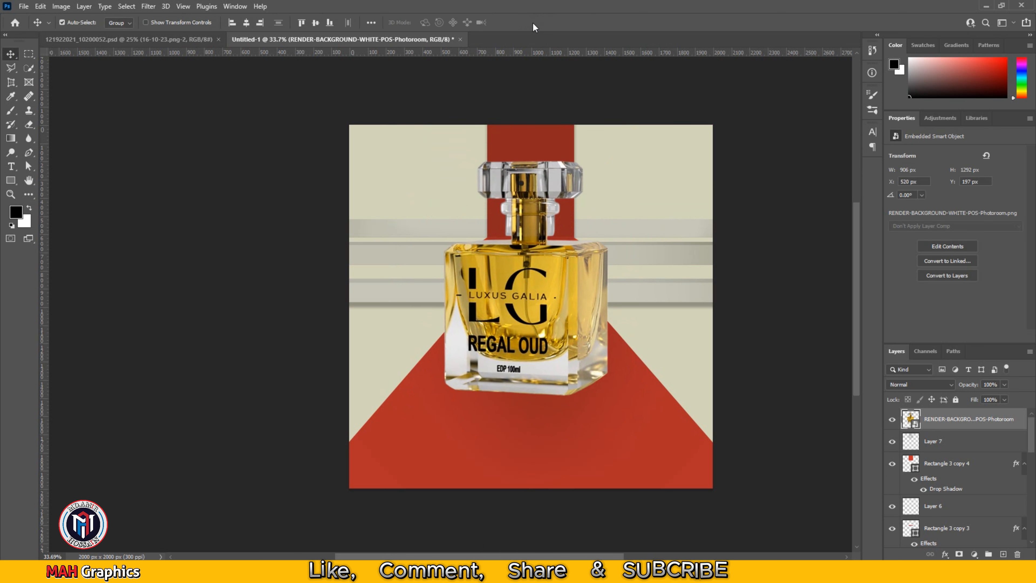
# Centre the perfume bottle horizontally on the canvas and nudge it left to about X 528 px
pyautogui.click(246, 23)
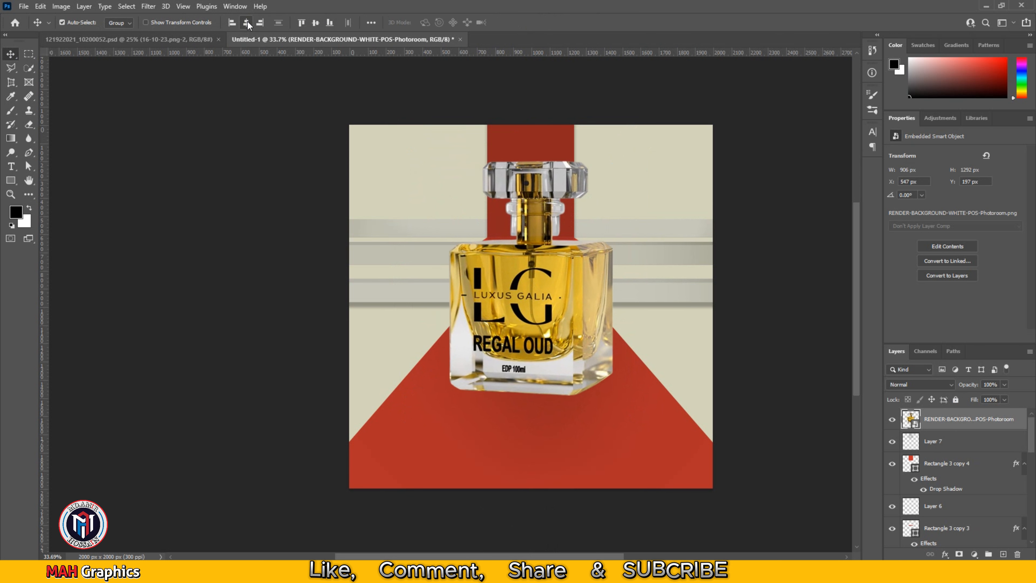
pyautogui.scroll(3, 526, 244)
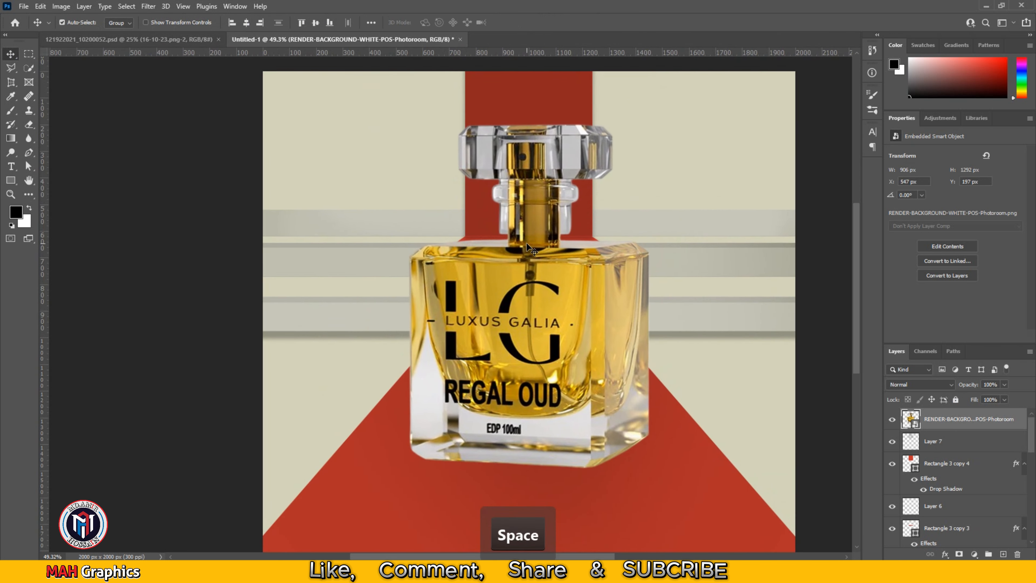
pyautogui.press('Left')
pyautogui.press('Left')
pyautogui.press('Left')
pyautogui.press('Left')
pyautogui.press('Left')
pyautogui.press('Left')
pyautogui.press('Left')
pyautogui.press('Left')
pyautogui.press('Left')
pyautogui.press('Left')
pyautogui.press('Left')
pyautogui.press('Left')
pyautogui.press('Left')
pyautogui.press('Left')
pyautogui.press('Left')
pyautogui.press('Left')
pyautogui.press('Left')
pyautogui.press('Left')
pyautogui.press('Left')
pyautogui.press('Left')
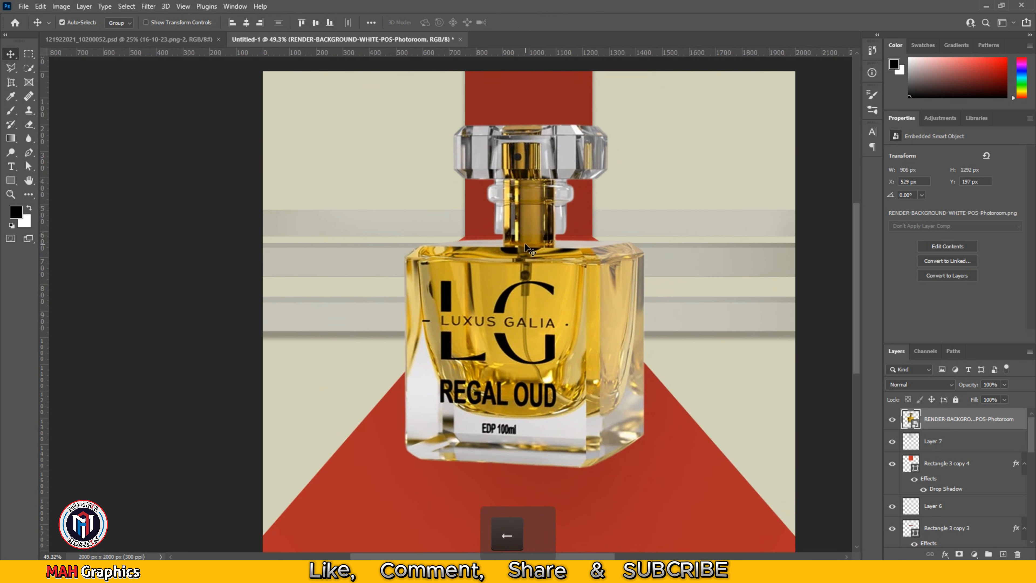
# Copy the pair of white flowers from 121922021_10200052.psd into the Untitled-1 design near the bottle's right side
pyautogui.click(196, 39)
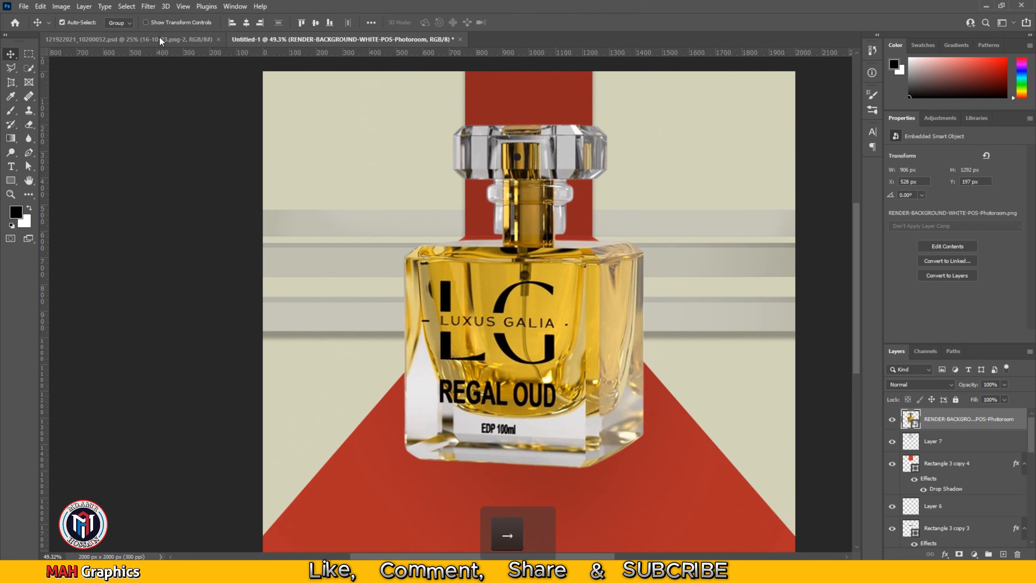
pyautogui.moveTo(339, 179); pyautogui.dragTo(585, 286)
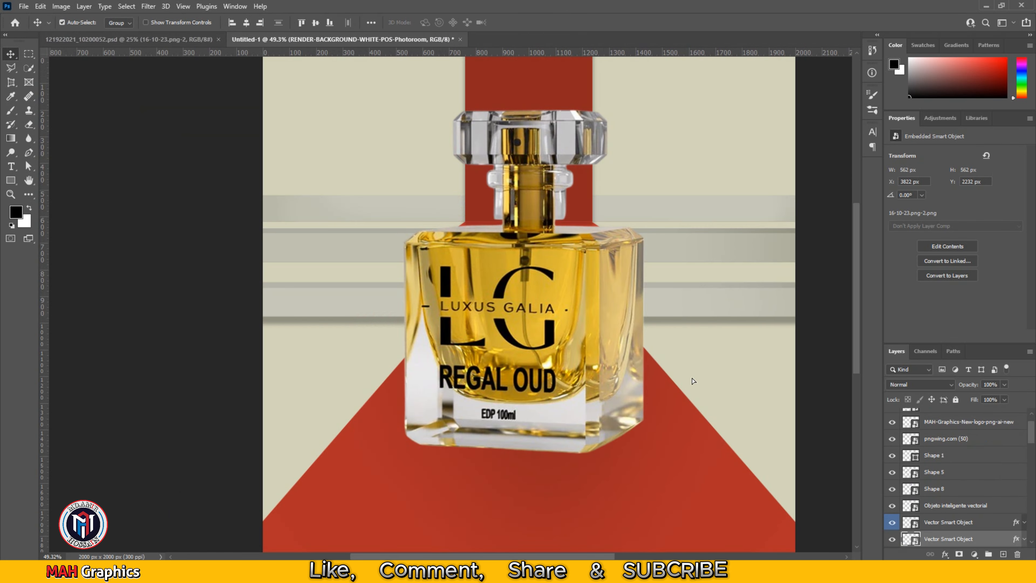
pyautogui.moveTo(713, 391); pyautogui.dragTo(703, 391)
pyautogui.press('space')
pyautogui.moveTo(689, 352); pyautogui.dragTo(628, 359)
# Transform the flowers to about 504 × 469 px at about -154.76° and send their layer behind the bottle
pyautogui.hotkey('ctrl', 't')
pyautogui.moveTo(660, 255); pyautogui.dragTo(390, 316)
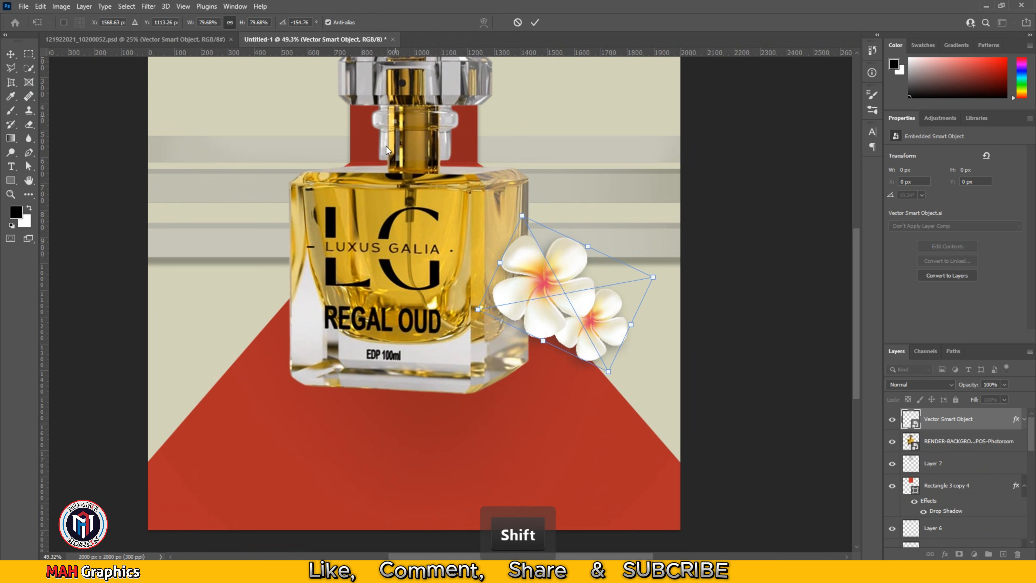
pyautogui.click(534, 23)
pyautogui.hotkey('ctrl', '[')
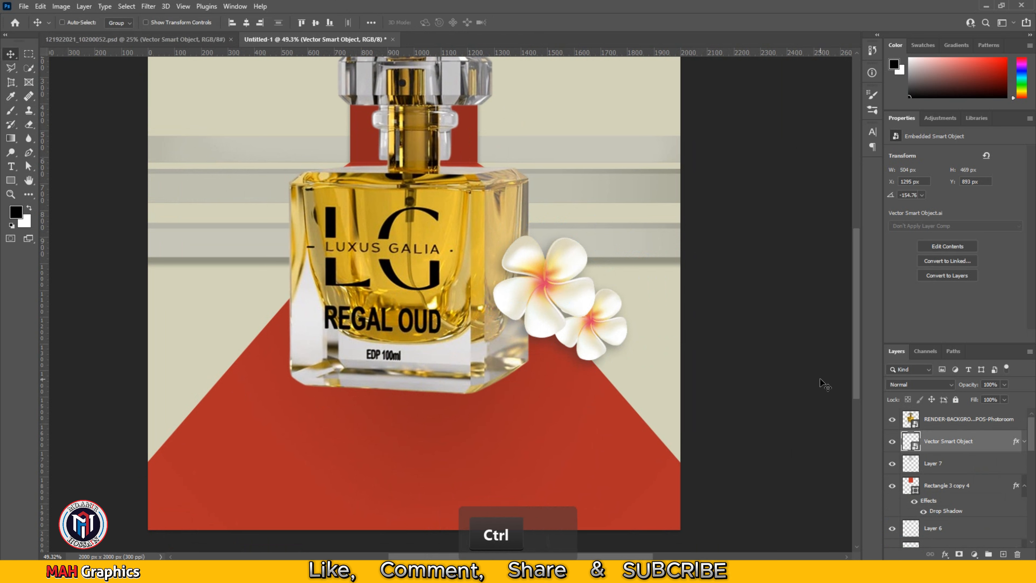
# Shrink the flowers to about 456 × 396 px, rotate them to about -161.04° and tuck them against the bottle's right edge
pyautogui.moveTo(638, 300); pyautogui.dragTo(659, 280)
pyautogui.hotkey('ctrl', 't')
pyautogui.click(536, 22)
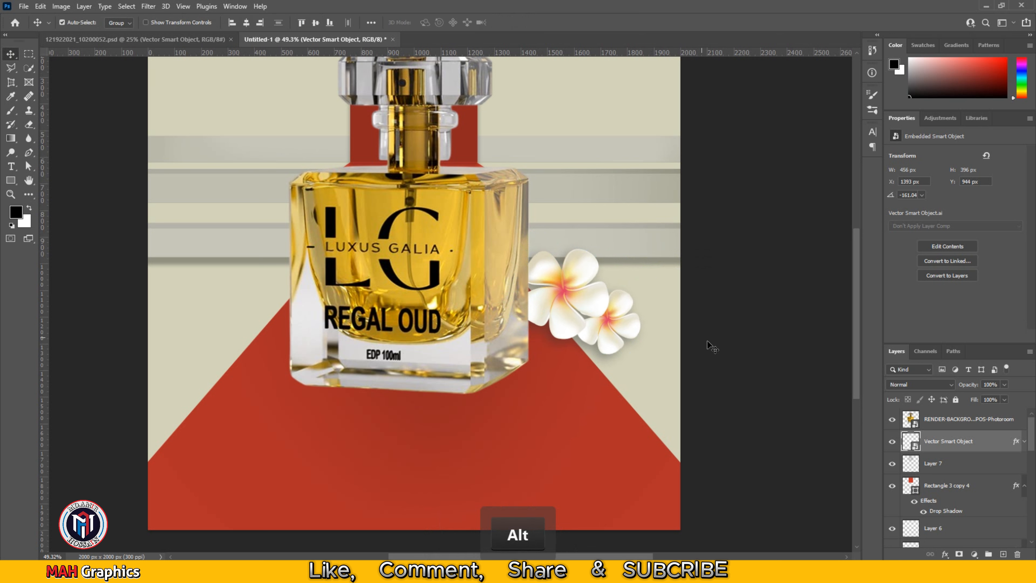
pyautogui.moveTo(579, 297); pyautogui.dragTo(571, 297)
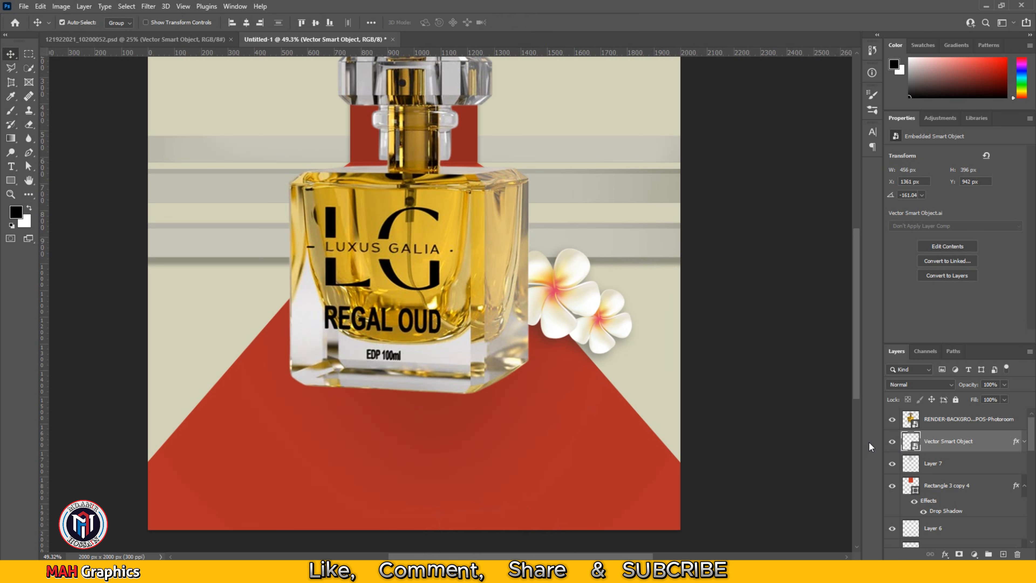
# Move the perfume bottle slightly upward to about Y 177 px
pyautogui.scroll(-4, 497, 282)
pyautogui.moveTo(445, 264); pyautogui.dragTo(496, 282)
pyautogui.scroll(6, 489, 259)
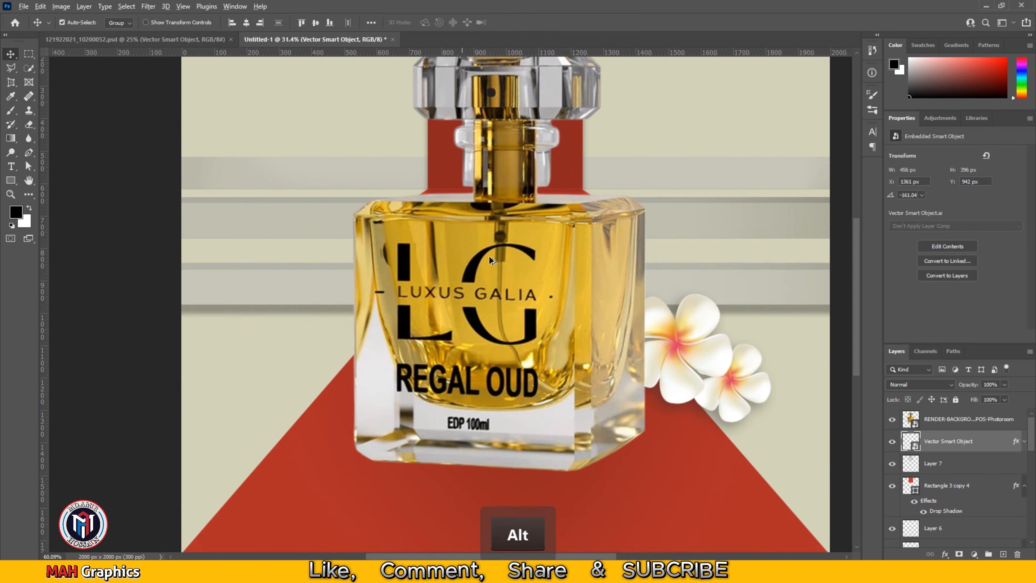
pyautogui.scroll(1, 486, 244)
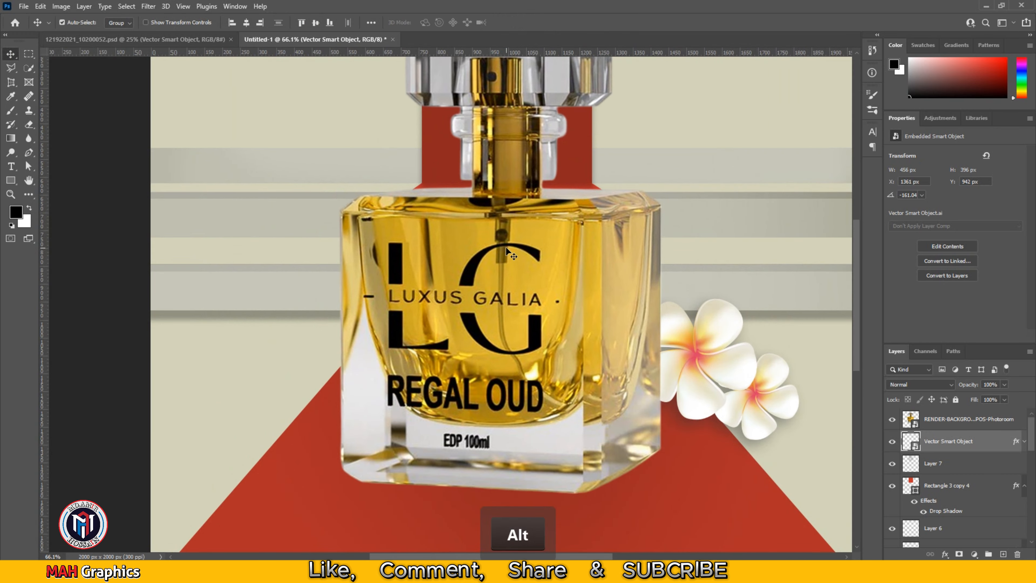
pyautogui.moveTo(507, 250); pyautogui.dragTo(507, 241)
pyautogui.scroll(-10, 587, 329)
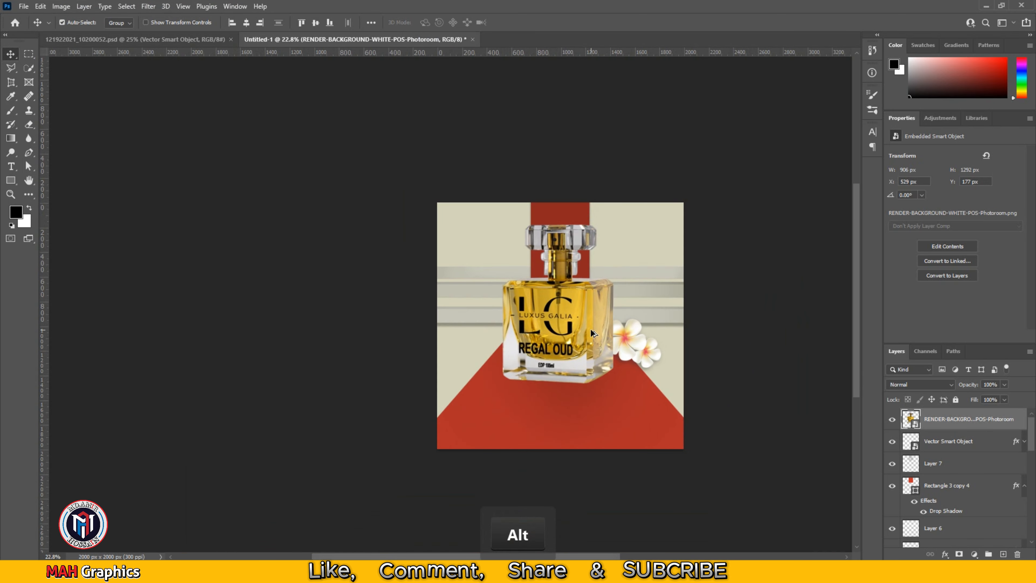
# Copy the gold sphere from 121922021_10200052.psd to the design's lower left and scale it to about 266 px wide
pyautogui.click(91, 39)
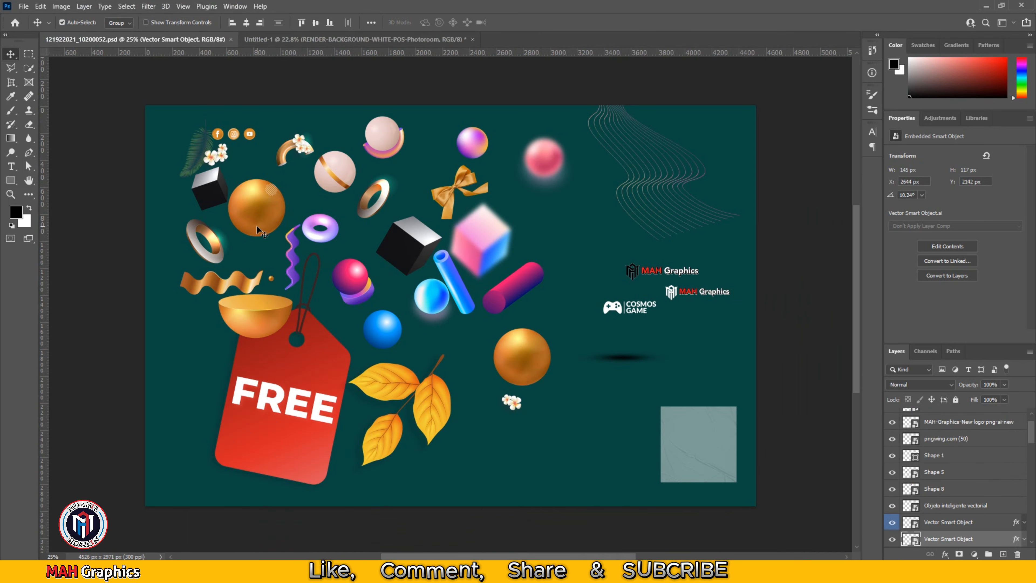
pyautogui.moveTo(209, 43); pyautogui.dragTo(302, 62)
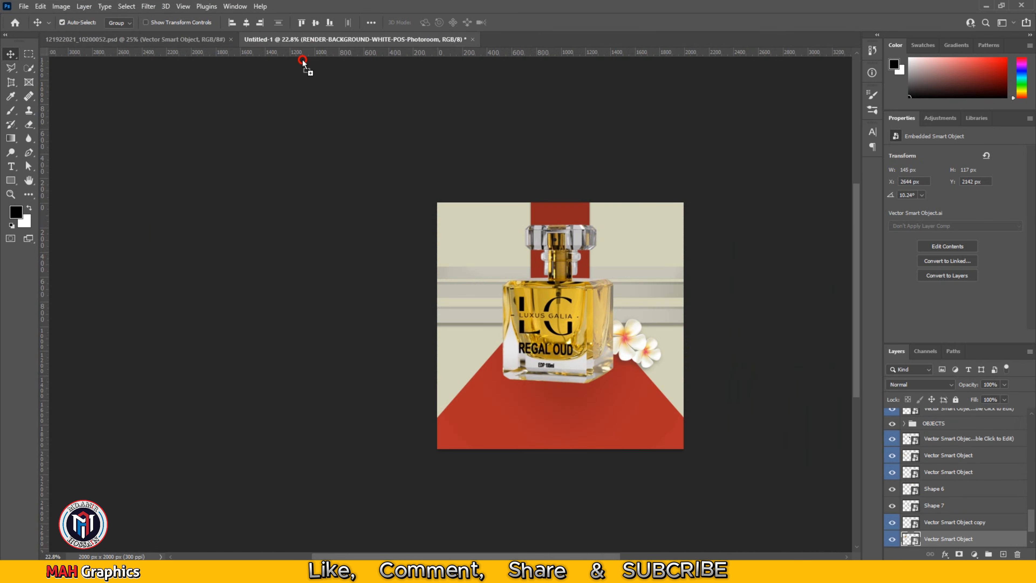
pyautogui.moveTo(463, 399); pyautogui.dragTo(479, 389)
pyautogui.scroll(4, 479, 390)
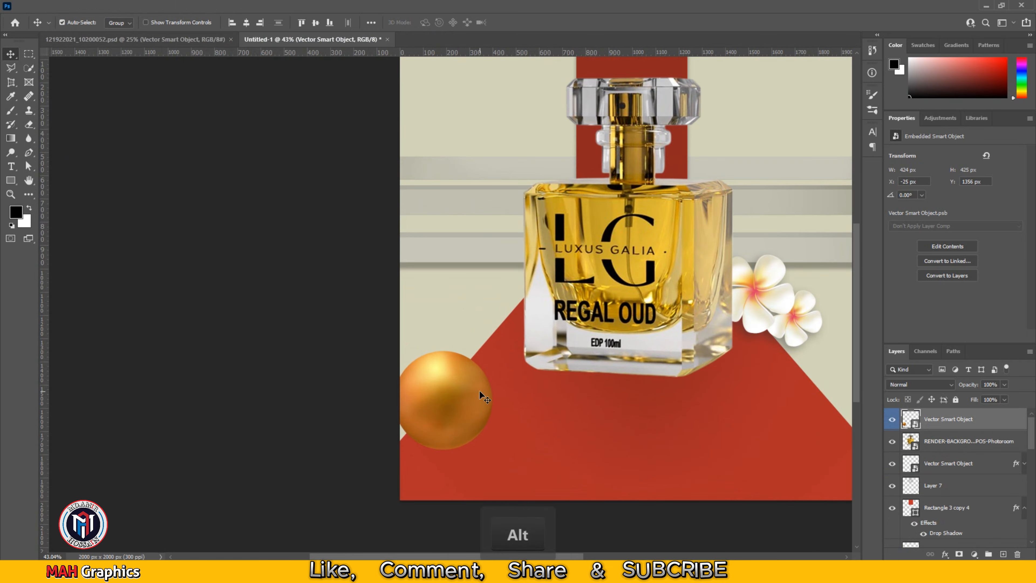
pyautogui.hotkey('ctrl', 't')
pyautogui.moveTo(490, 350); pyautogui.dragTo(446, 387)
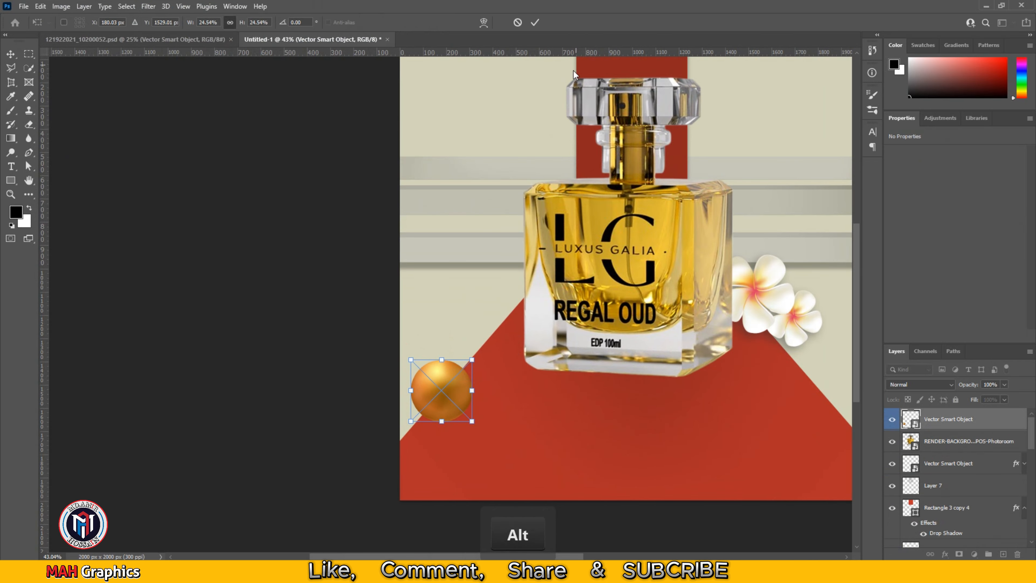
pyautogui.click(535, 22)
pyautogui.scroll(-3, 469, 286)
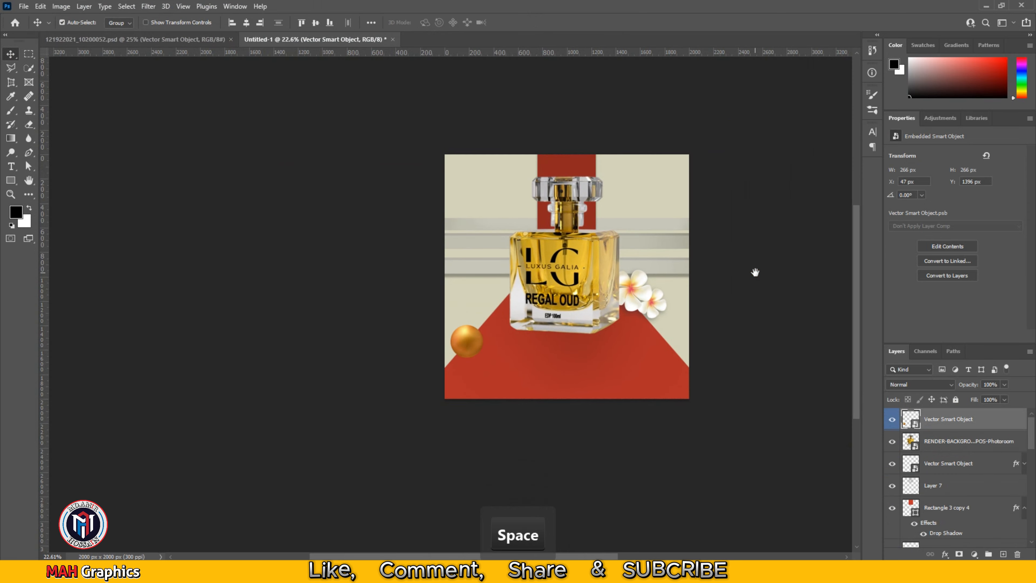
# Duplicate the gold sphere to the upper right of the canvas and scale the copy to about 188 px wide
pyautogui.moveTo(755, 272); pyautogui.dragTo(684, 290)
pyautogui.scroll(5, 532, 369)
pyautogui.moveTo(346, 355); pyautogui.dragTo(658, 155)
pyautogui.scroll(5, 671, 162)
pyautogui.hotkey('ctrl', 't')
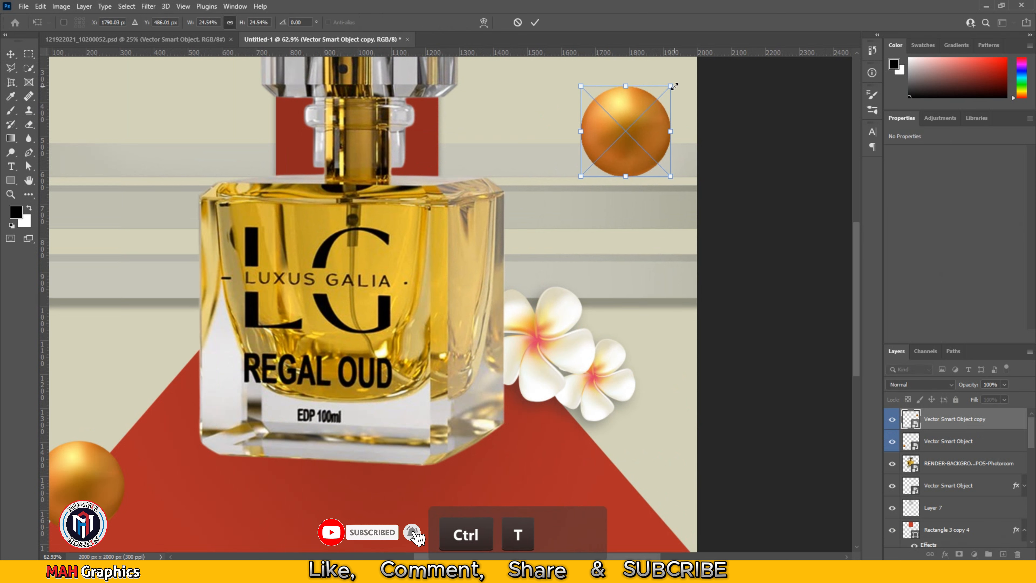
pyautogui.moveTo(674, 86); pyautogui.dragTo(661, 98)
pyautogui.moveTo(629, 140); pyautogui.dragTo(627, 156)
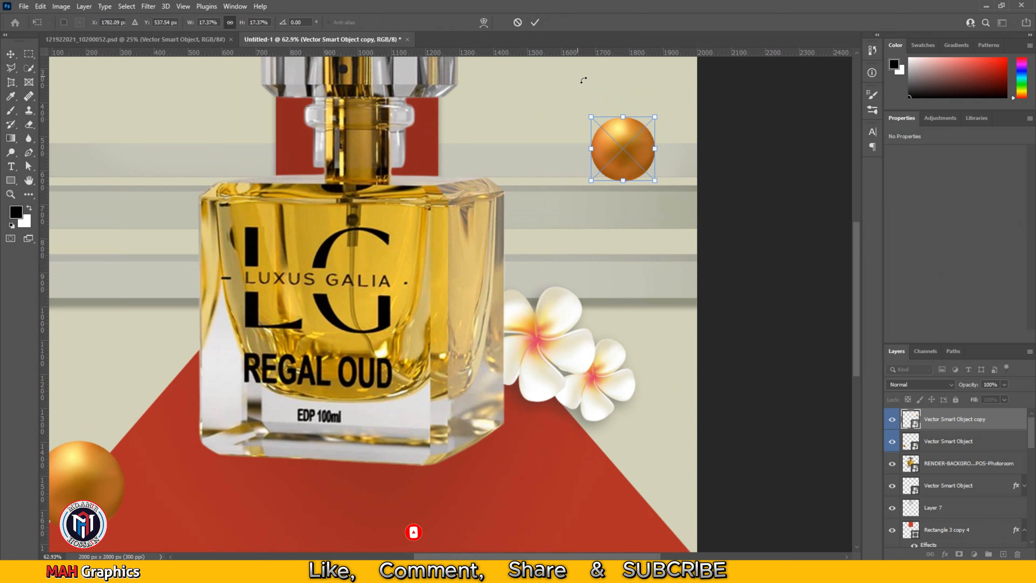
pyautogui.click(538, 24)
pyautogui.scroll(-4, 529, 216)
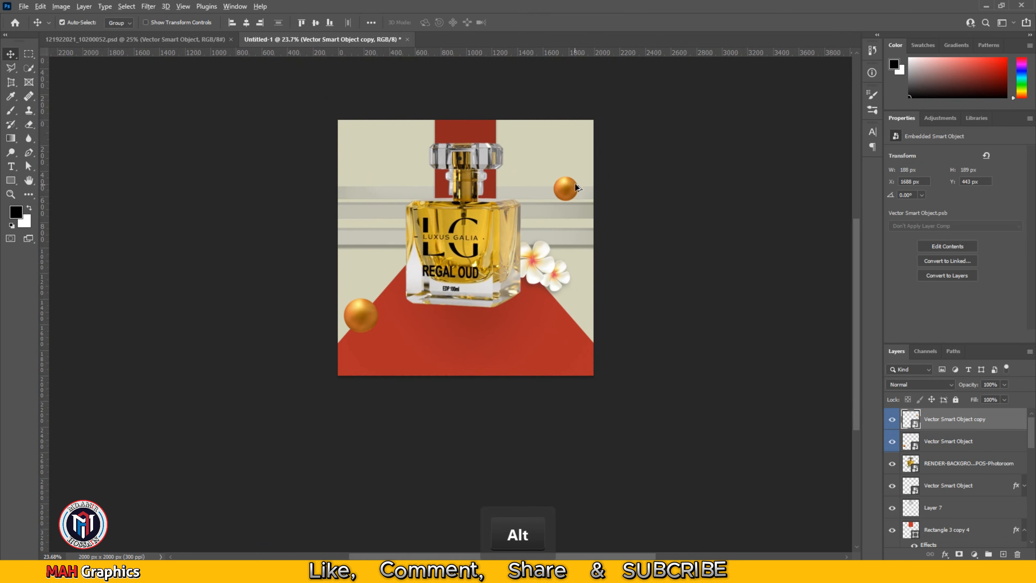
# Duplicate the upper-right gold sphere to the lower-right corner and scale the copy to about 34.08%, partly cropped by the canvas edge
pyautogui.moveTo(567, 188); pyautogui.dragTo(598, 378)
pyautogui.hotkey('ctrl', 't')
pyautogui.moveTo(573, 344); pyautogui.dragTo(579, 351)
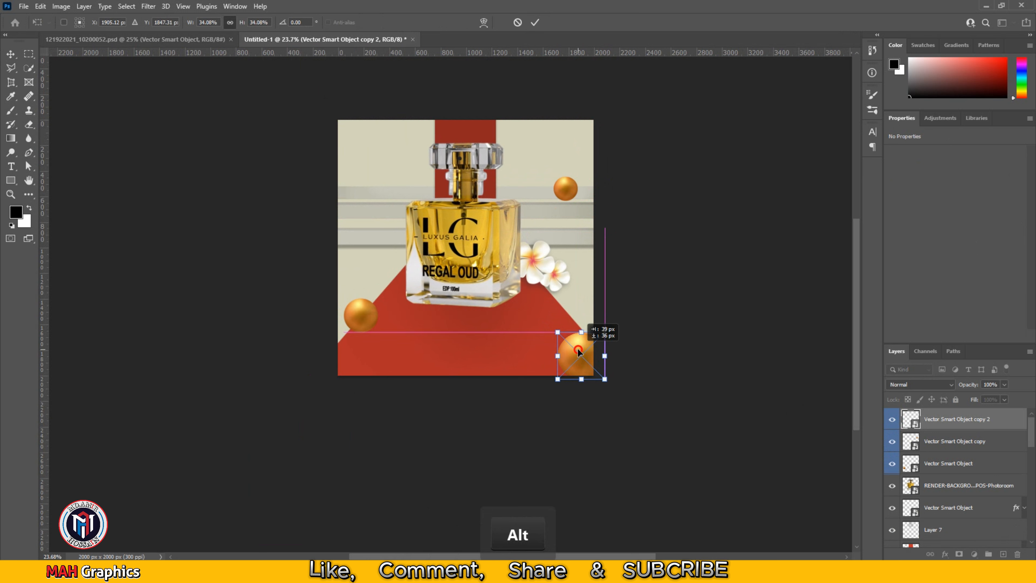
pyautogui.click(535, 22)
# Enlarge the lower-left gold sphere to about 31.14% scale
pyautogui.keyDown('ctrl'); pyautogui.click(361, 312); pyautogui.keyUp('ctrl')
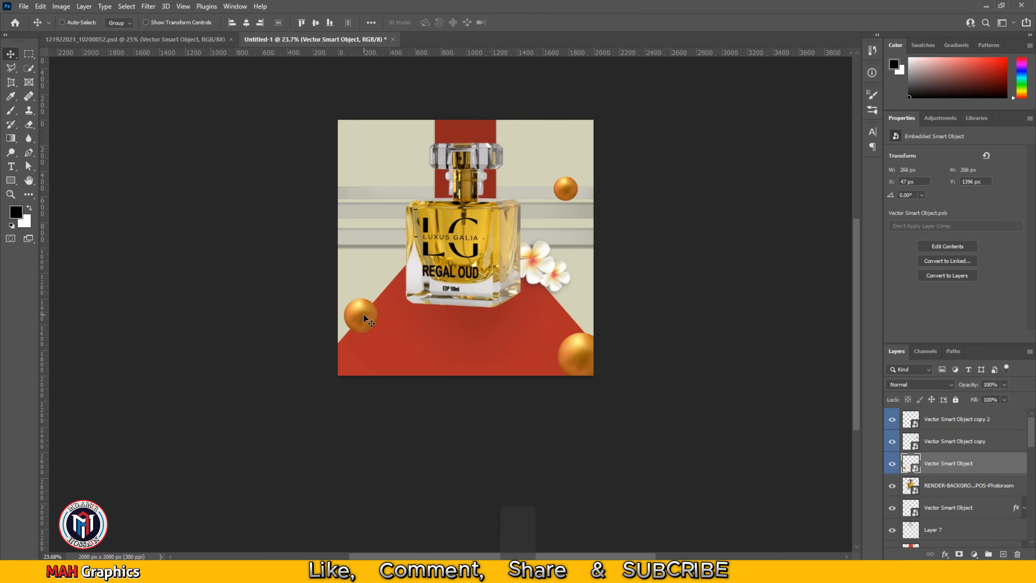
pyautogui.hotkey('ctrl', 't')
pyautogui.moveTo(377, 298); pyautogui.dragTo(382, 293)
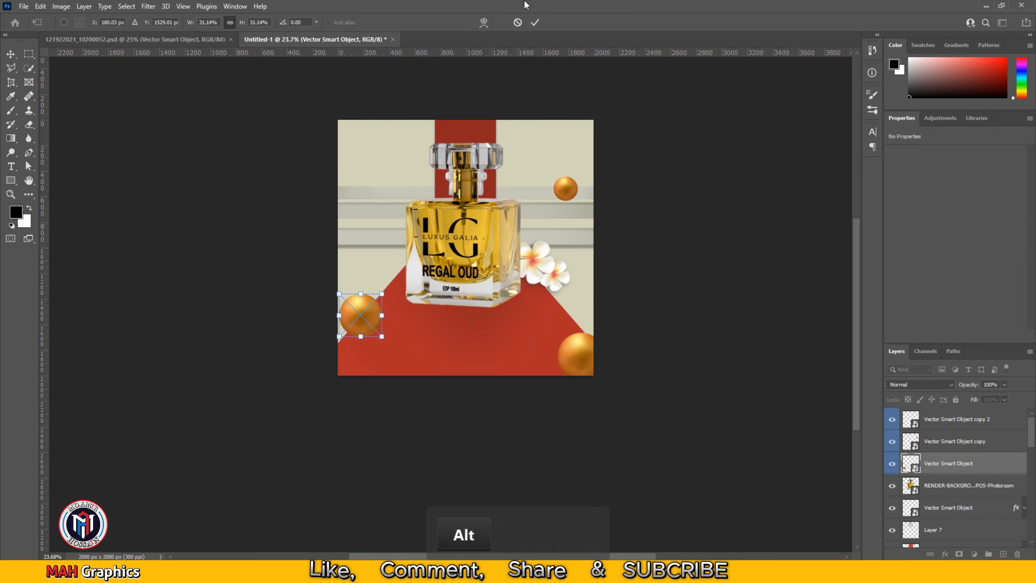
pyautogui.click(536, 22)
# Copy the dark MAH Graphics logo from 121922021_10200052.psd to the design's upper left and scale it to about 359 × 84 px
pyautogui.click(149, 40)
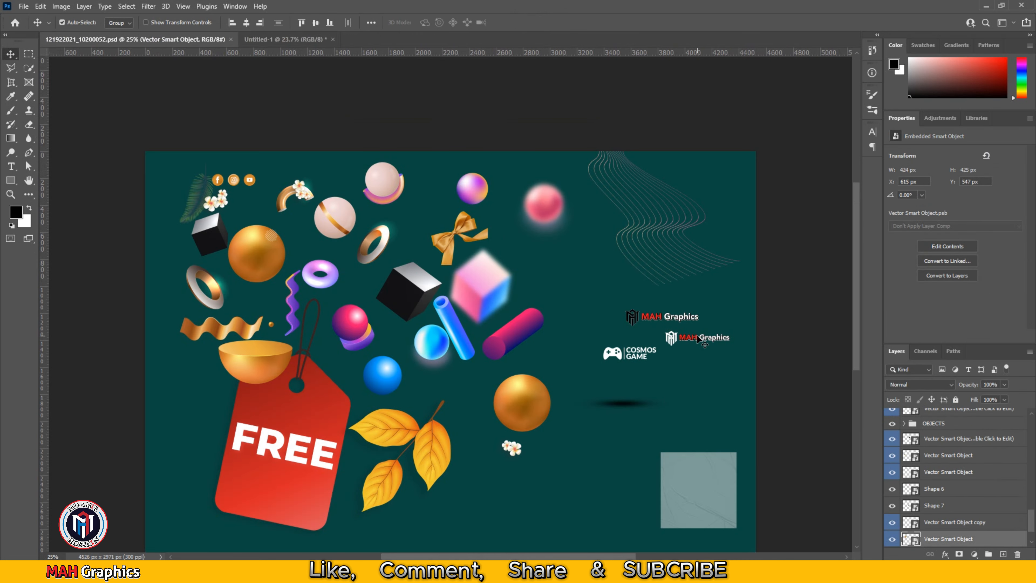
pyautogui.moveTo(679, 322); pyautogui.dragTo(378, 138)
pyautogui.hotkey('ctrl', 't')
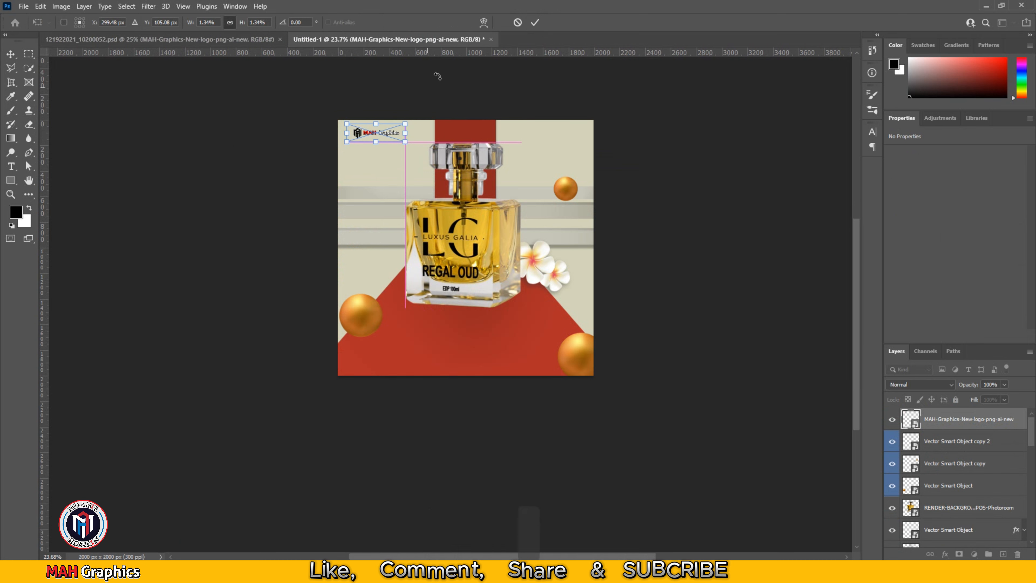
pyautogui.click(534, 22)
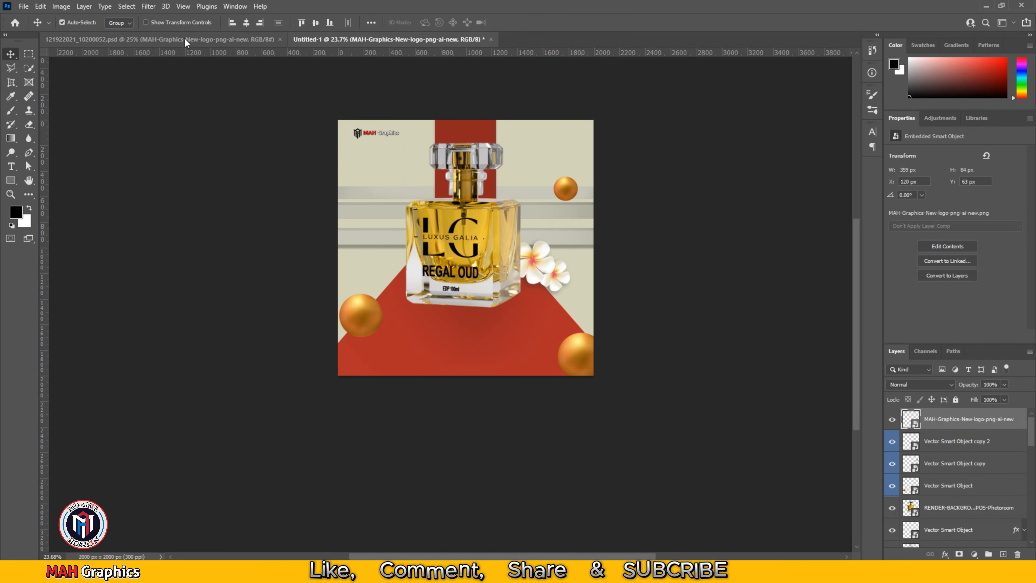
# Copy the social media icons group from 121922021_10200052.psd to the design's upper right
pyautogui.click(164, 38)
pyautogui.moveTo(249, 180); pyautogui.dragTo(501, 143)
pyautogui.moveTo(567, 135); pyautogui.dragTo(549, 137)
# Align the MAH Graphics logo and the social icons by their vertical centers, relative to the selection
pyautogui.scroll(3, 572, 133)
pyautogui.keyDown('shift'); pyautogui.click(253, 132); pyautogui.keyUp('shift')
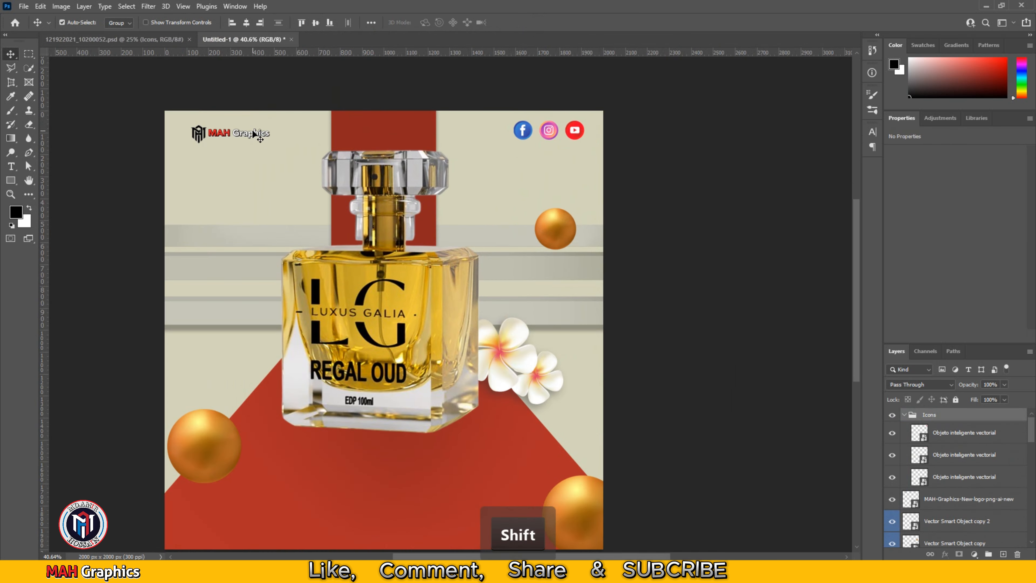
pyautogui.scroll(-5, 964, 478)
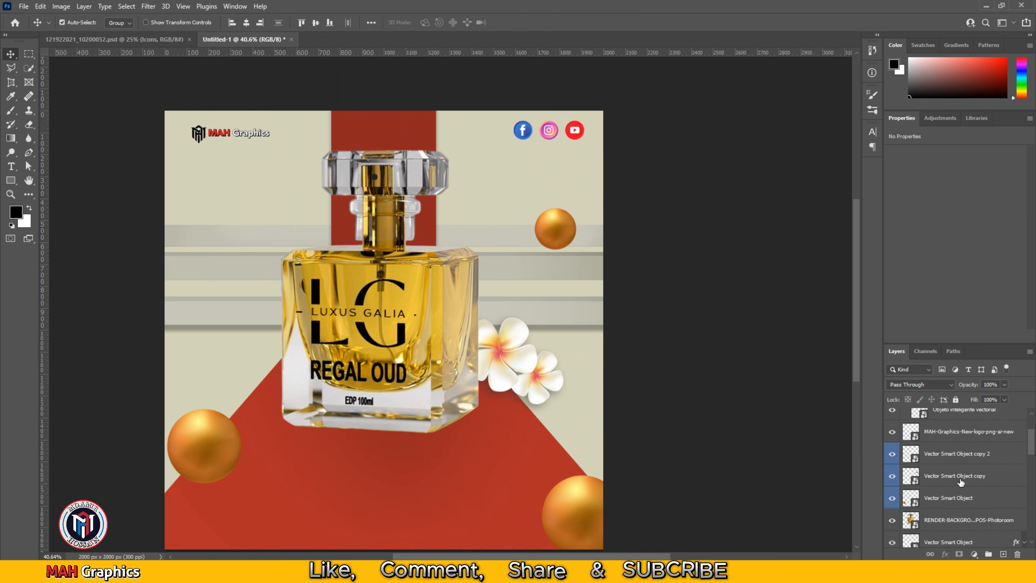
pyautogui.scroll(5, 962, 481)
pyautogui.scroll(-5, 961, 482)
pyautogui.scroll(4, 961, 483)
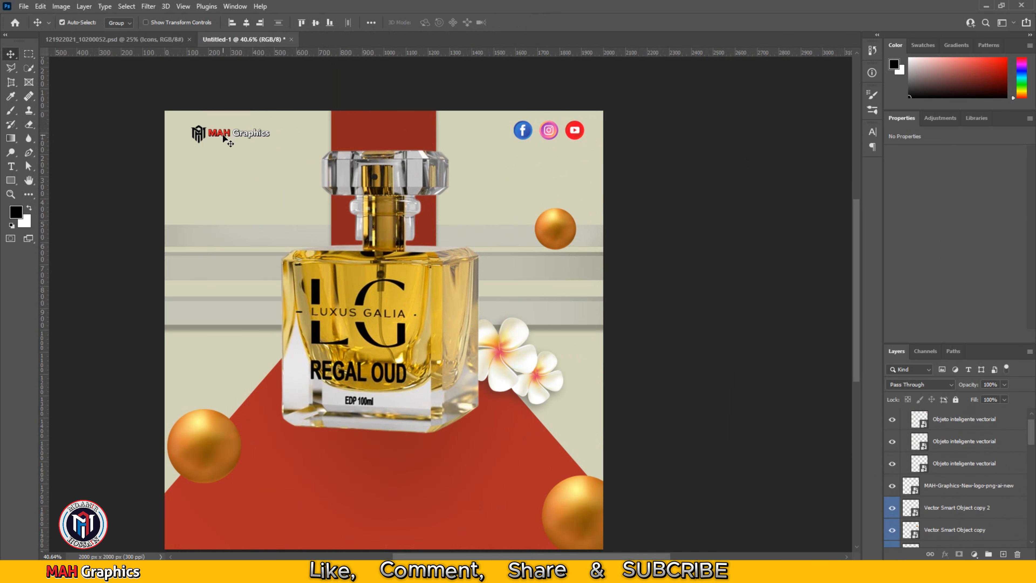
pyautogui.click(223, 138)
pyautogui.keyDown('shift'); pyautogui.click(552, 134); pyautogui.keyUp('shift')
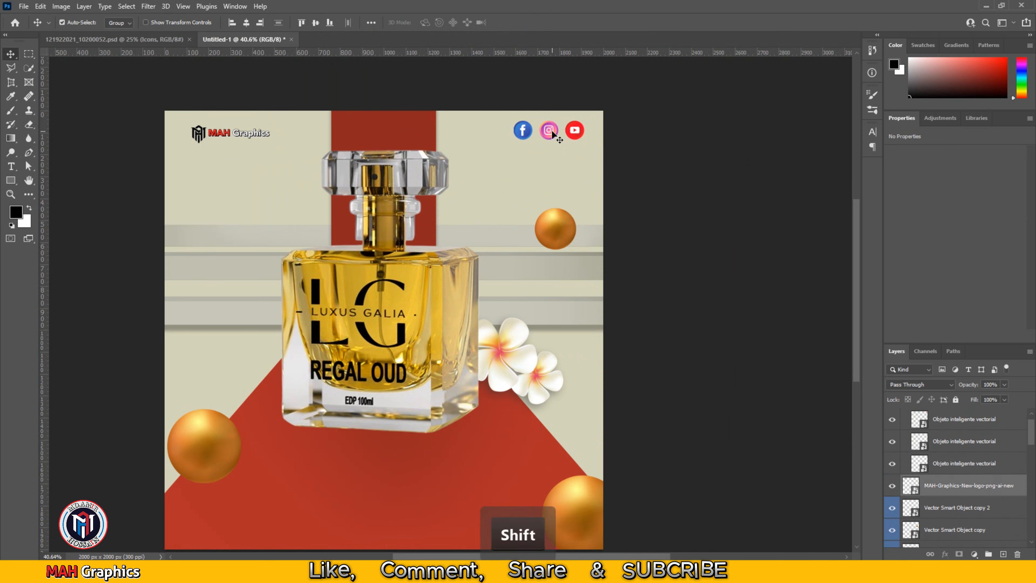
pyautogui.click(371, 22)
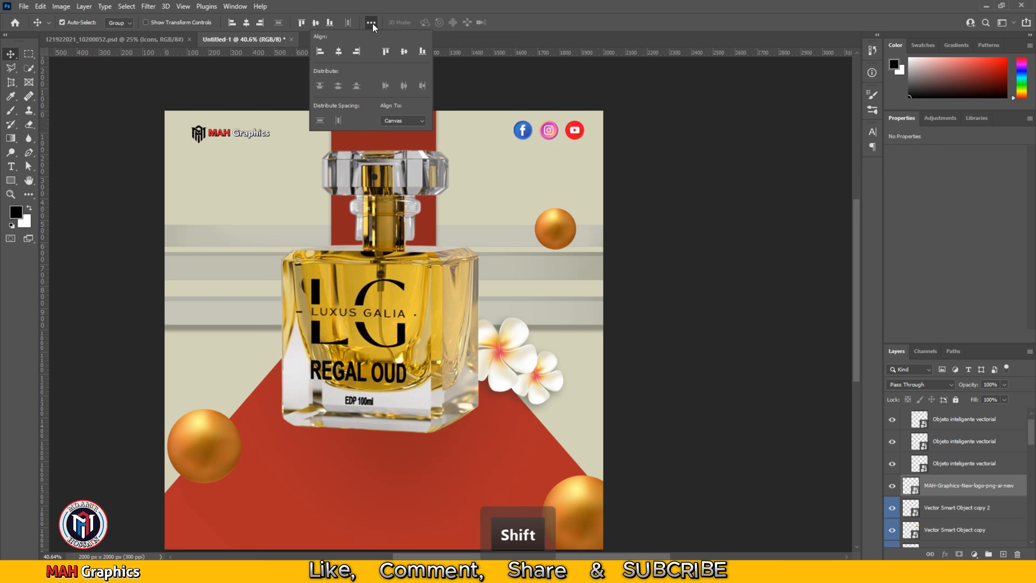
pyautogui.click(401, 121)
pyautogui.click(404, 51)
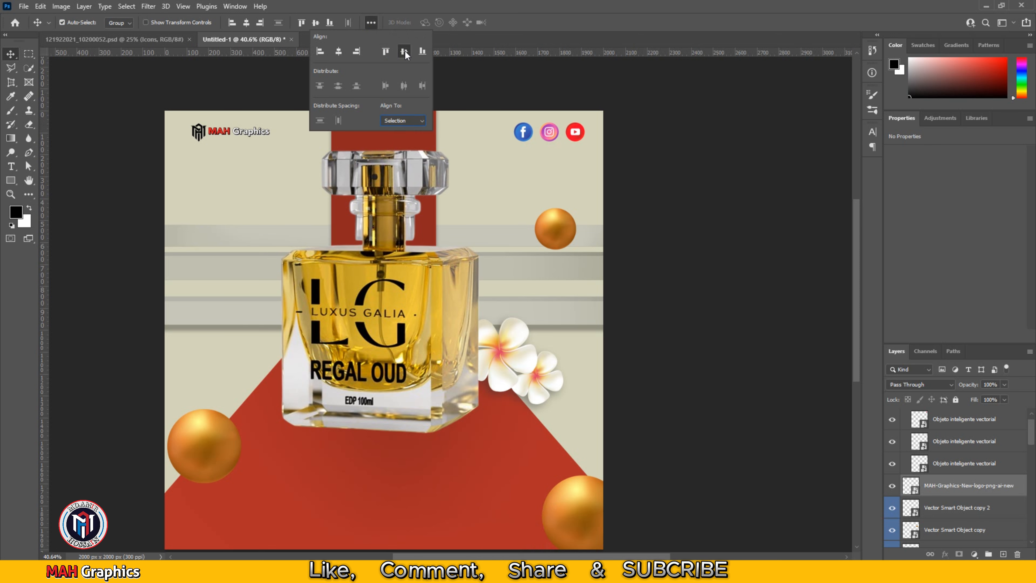
pyautogui.click(722, 127)
# Copy the pale texture 16-10-23.png-2 from 121922021_10200052.psd into the design and enlarge it to about 2098 × 2098 px
pyautogui.scroll(-3, 594, 210)
pyautogui.scroll(-2, 595, 216)
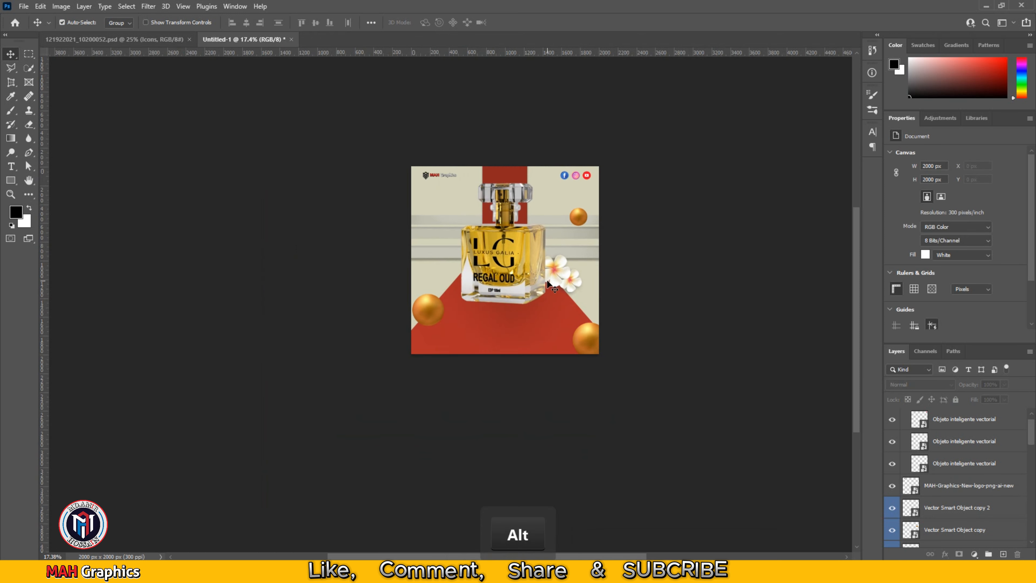
pyautogui.scroll(2, 514, 329)
pyautogui.click(114, 39)
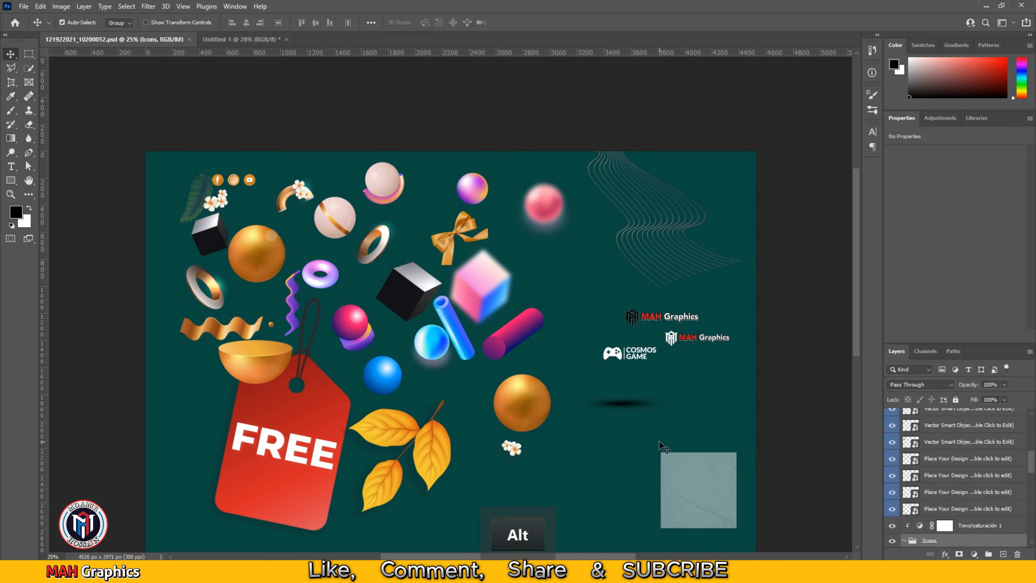
pyautogui.moveTo(671, 472); pyautogui.dragTo(274, 41)
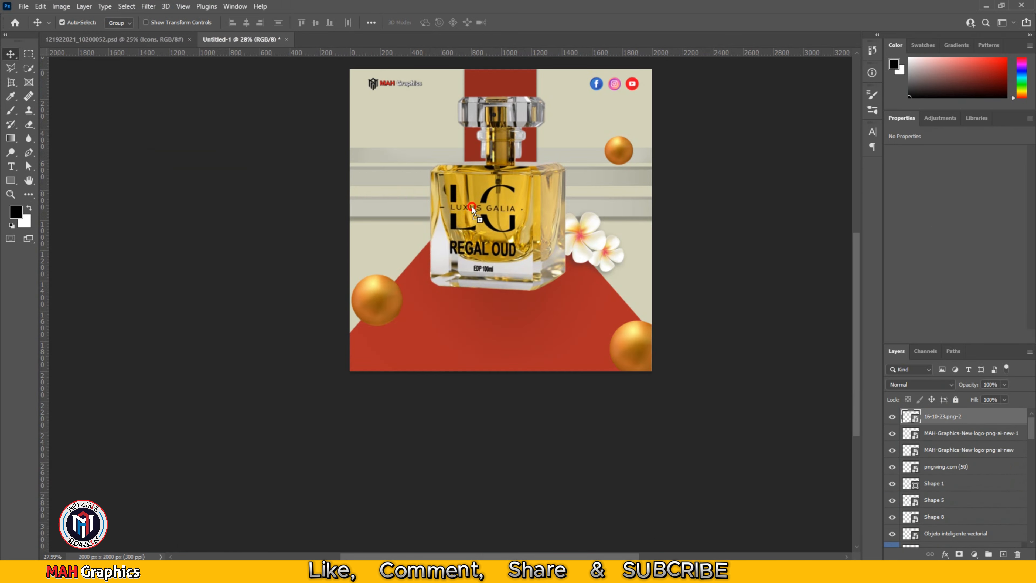
pyautogui.moveTo(518, 219); pyautogui.dragTo(519, 221)
pyautogui.hotkey('ctrl', 't')
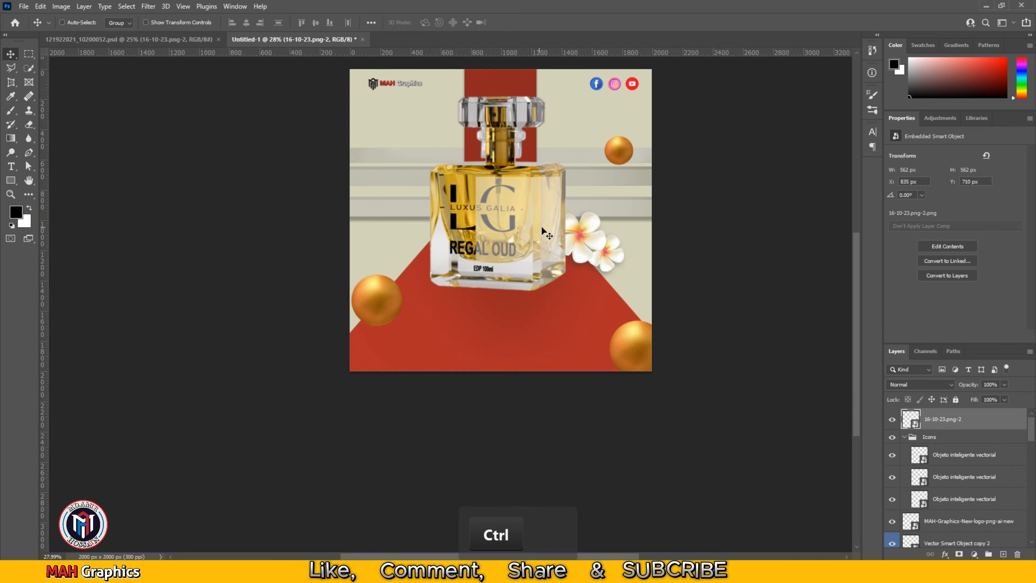
pyautogui.scroll(-1, 555, 211)
pyautogui.moveTo(562, 180); pyautogui.dragTo(693, 112)
pyautogui.click(535, 22)
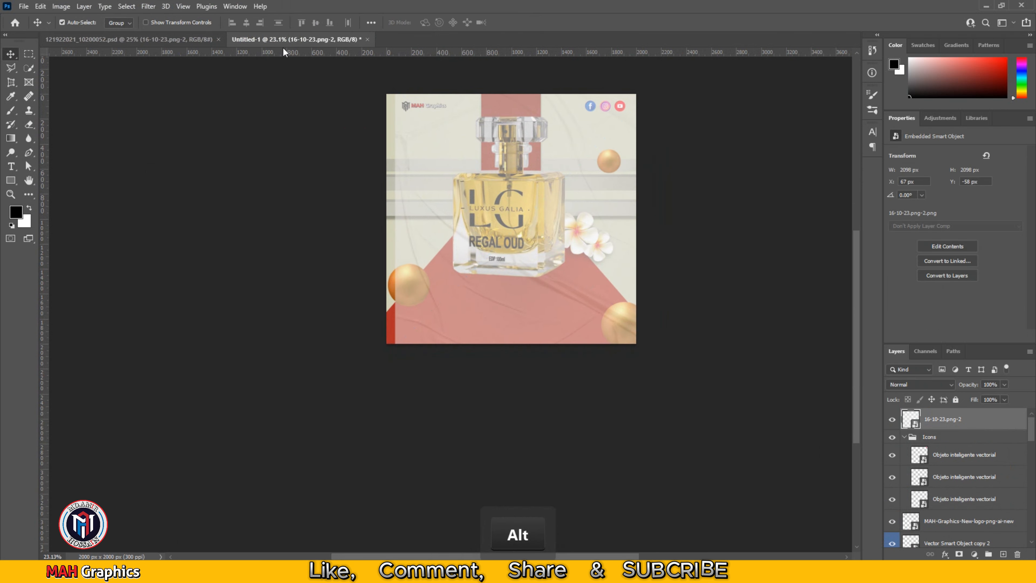
# Center the texture horizontally on the canvas and set its blend mode to Multiply
pyautogui.click(370, 22)
pyautogui.click(400, 123)
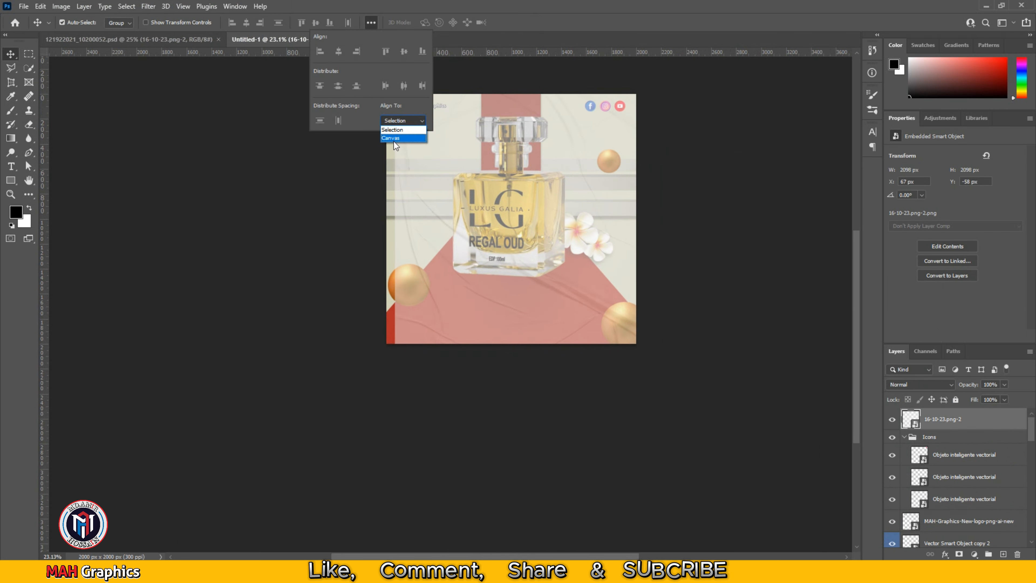
pyautogui.click(393, 140)
pyautogui.click(339, 52)
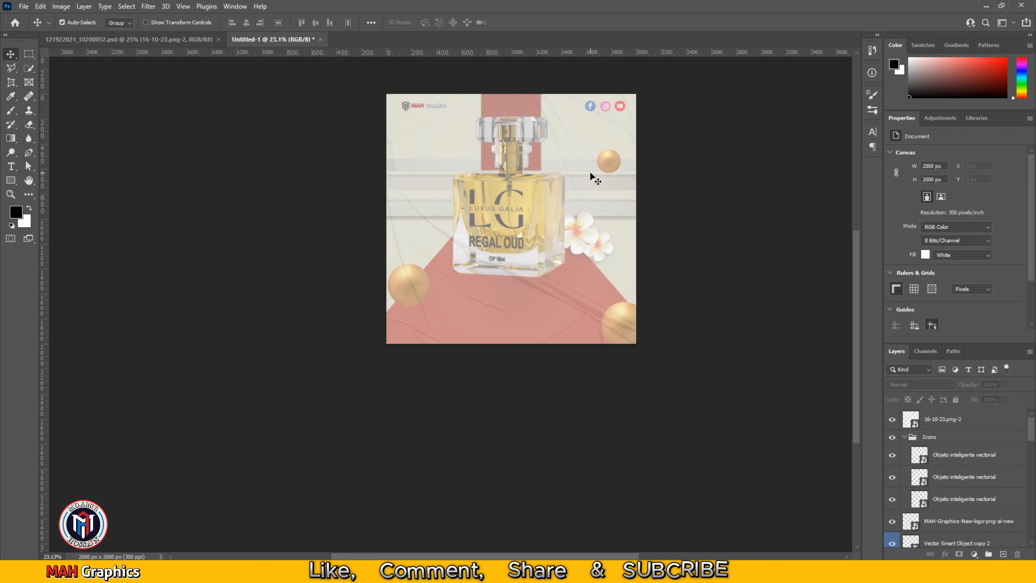
pyautogui.click(948, 386)
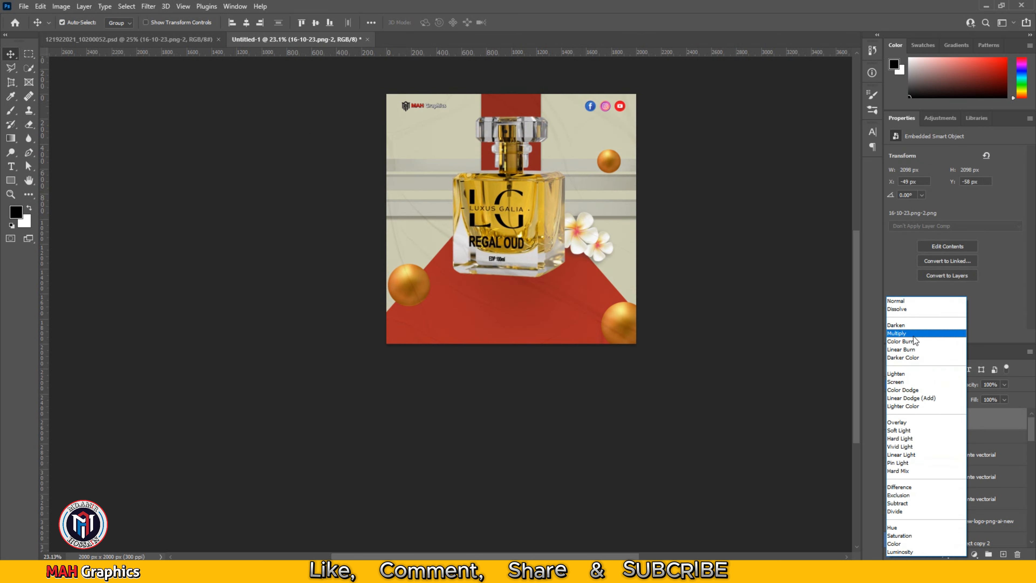
pyautogui.click(912, 335)
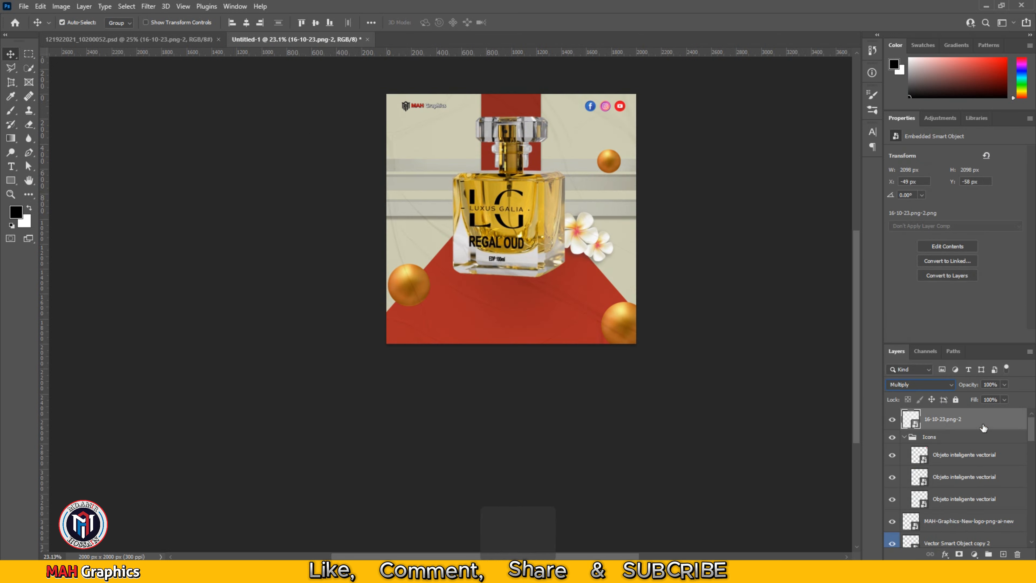
# Move the texture layer down the stack to just above the perfume bottle layer and hide it
pyautogui.hotkey('ctrl', '[')
pyautogui.hotkey('ctrl', '[')
pyautogui.hotkey('ctrl', '[')
pyautogui.hotkey('ctrl', '[')
pyautogui.hotkey('ctrl', '[')
pyautogui.hotkey('ctrl', '[')
pyautogui.hotkey('ctrl', '[')
pyautogui.hotkey('ctrl', '[')
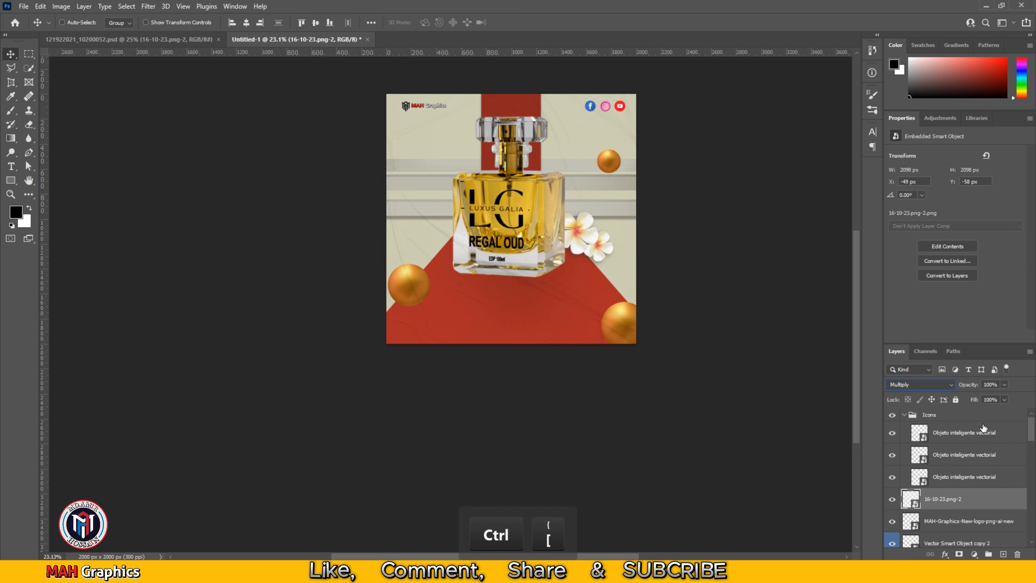
pyautogui.hotkey('ctrl', '[')
pyautogui.hotkey('ctrl', '[')
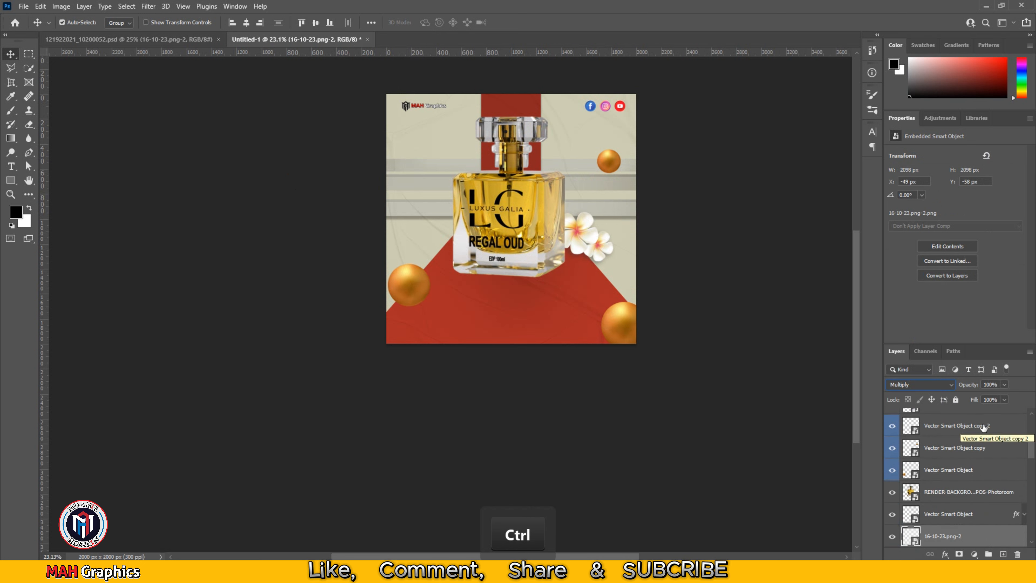
pyautogui.hotkey('ctrl', ']')
pyautogui.hotkey('ctrl', ']')
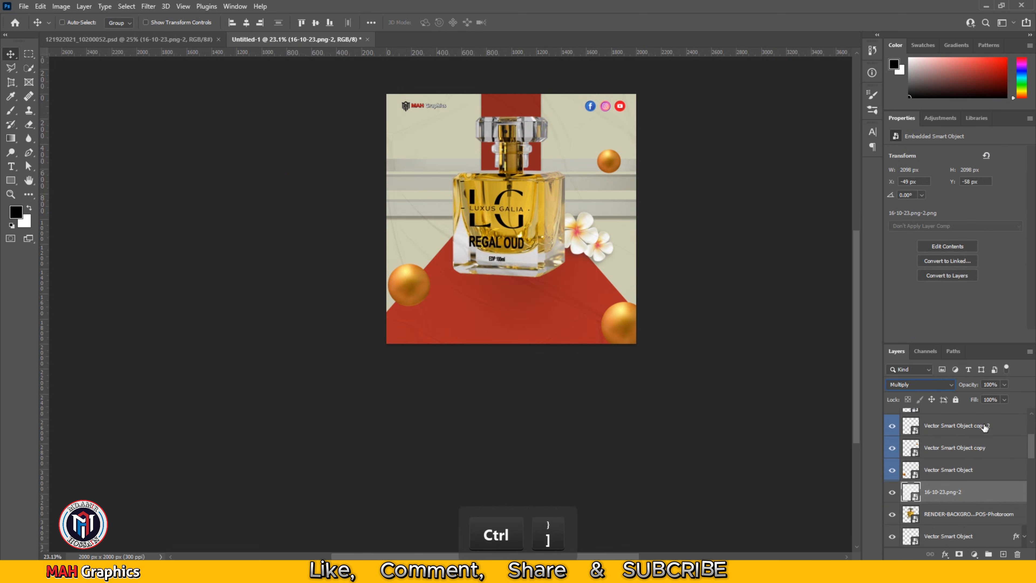
pyautogui.click(749, 474)
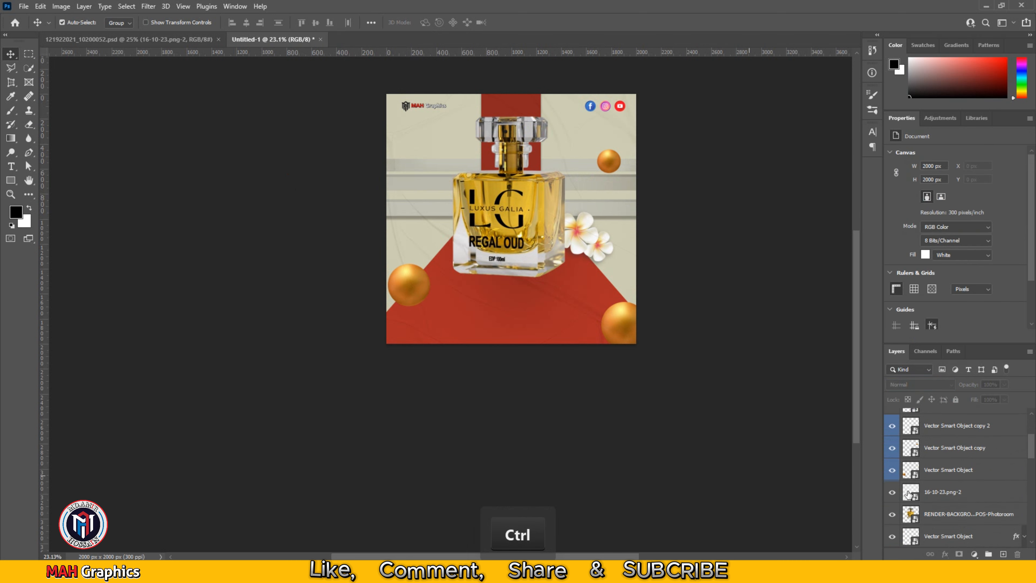
pyautogui.click(892, 492)
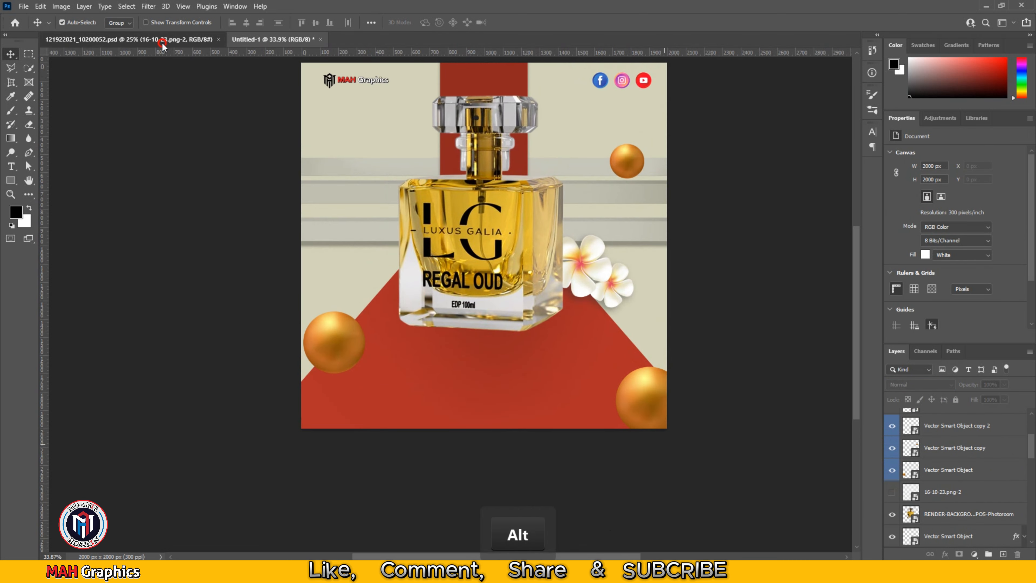
# Copy the black shadow pngwing.com (50) from 121922021_10200052.psd under the lower-left sphere and flatten it to about 691 × 30 px
pyautogui.click(128, 39)
pyautogui.moveTo(633, 410); pyautogui.dragTo(455, 249)
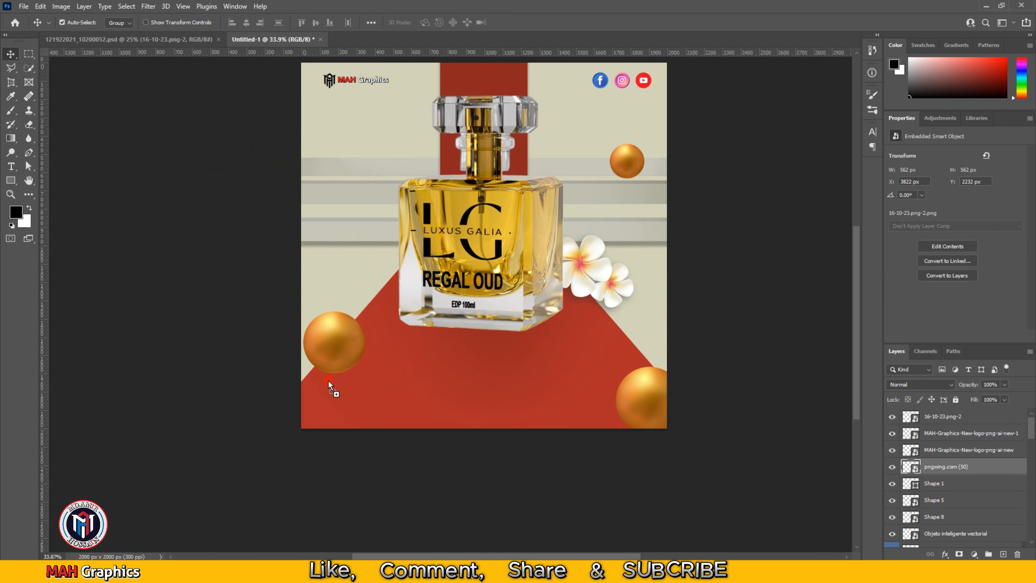
pyautogui.moveTo(329, 384); pyautogui.dragTo(329, 381)
pyautogui.scroll(3, 329, 381)
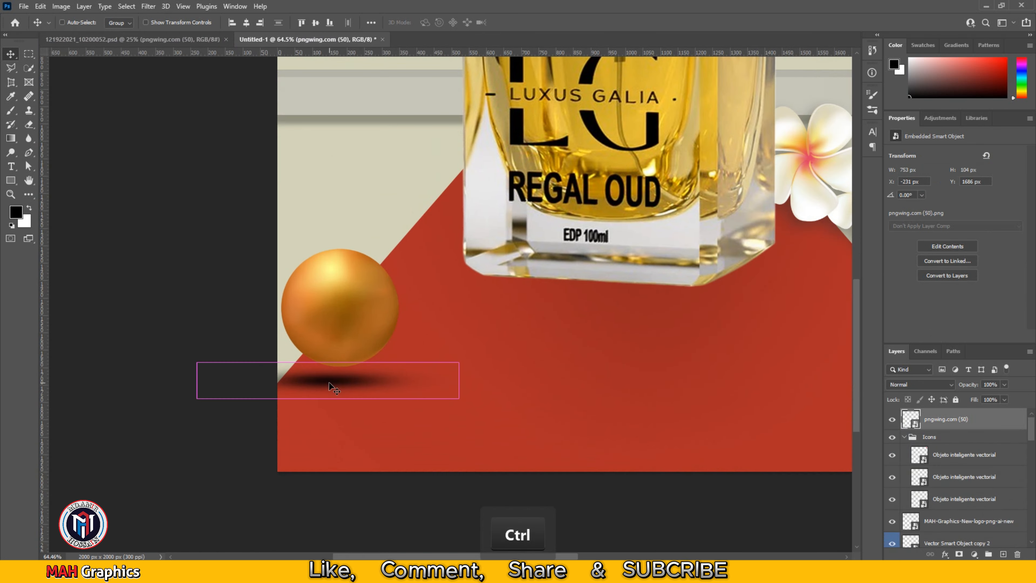
pyautogui.hotkey('ctrl', 't')
pyautogui.moveTo(328, 265); pyautogui.dragTo(336, 367)
pyautogui.moveTo(542, 366); pyautogui.dragTo(508, 367)
pyautogui.click(535, 22)
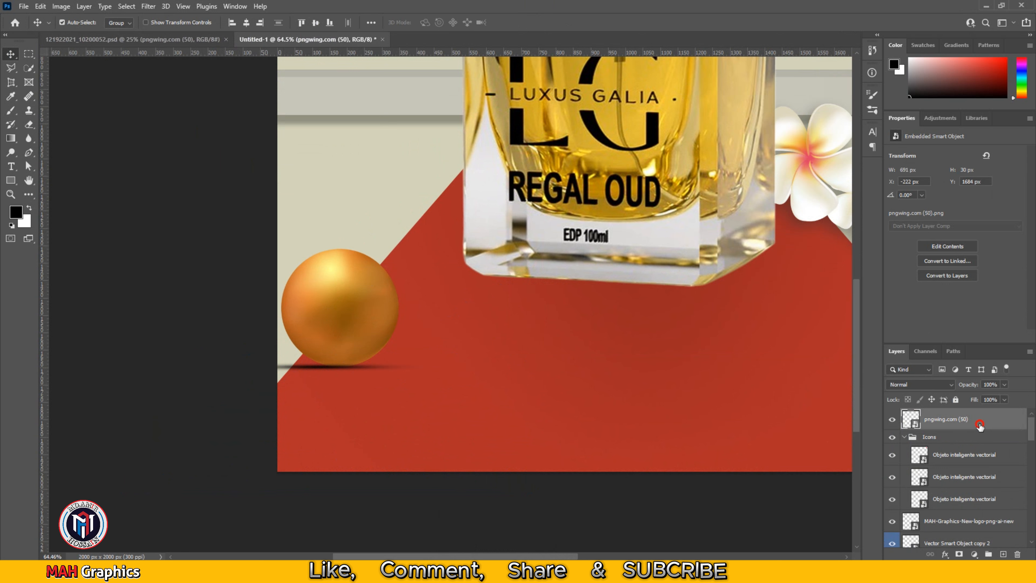
# Move the shadow layer down the stack to just below the three gold sphere layers
pyautogui.hotkey('ctrl', '[')
pyautogui.hotkey('ctrl', '[')
pyautogui.hotkey('ctrl', '[')
pyautogui.hotkey('ctrl', '[')
pyautogui.hotkey('ctrl', '[')
pyautogui.hotkey('ctrl', '[')
pyautogui.hotkey('ctrl', '[')
pyautogui.hotkey('ctrl', '[')
pyautogui.hotkey('ctrl', '[')
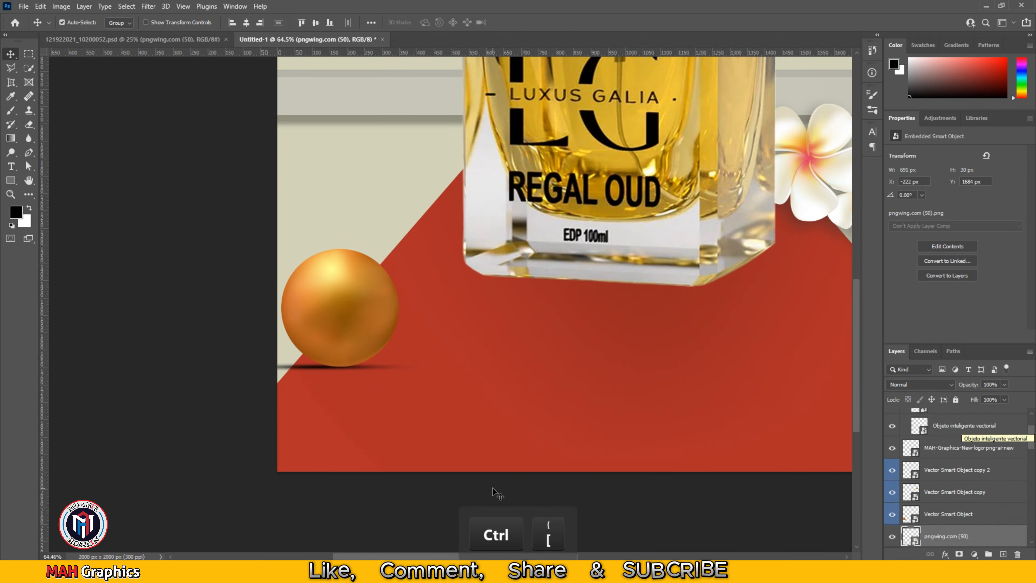
# Duplicate the shadow under the upper-right sphere, shrink the copy to about 404 × 15 px and position it at about Y 627 px
pyautogui.scroll(-5, 297, 371)
pyautogui.moveTo(509, 349); pyautogui.dragTo(454, 349)
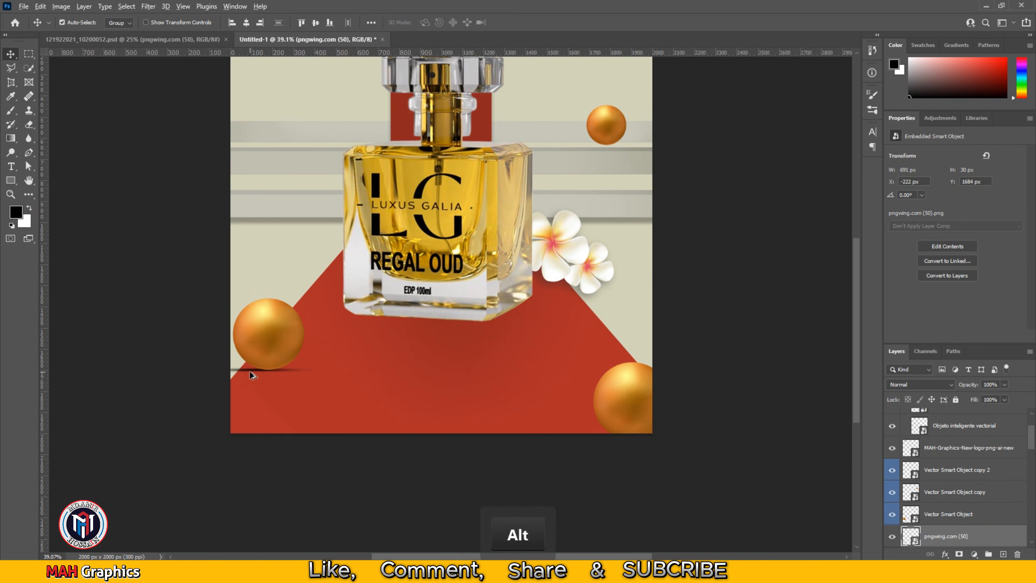
pyautogui.moveTo(252, 372); pyautogui.dragTo(601, 151)
pyautogui.scroll(7, 623, 144)
pyautogui.hotkey('ctrl', 't')
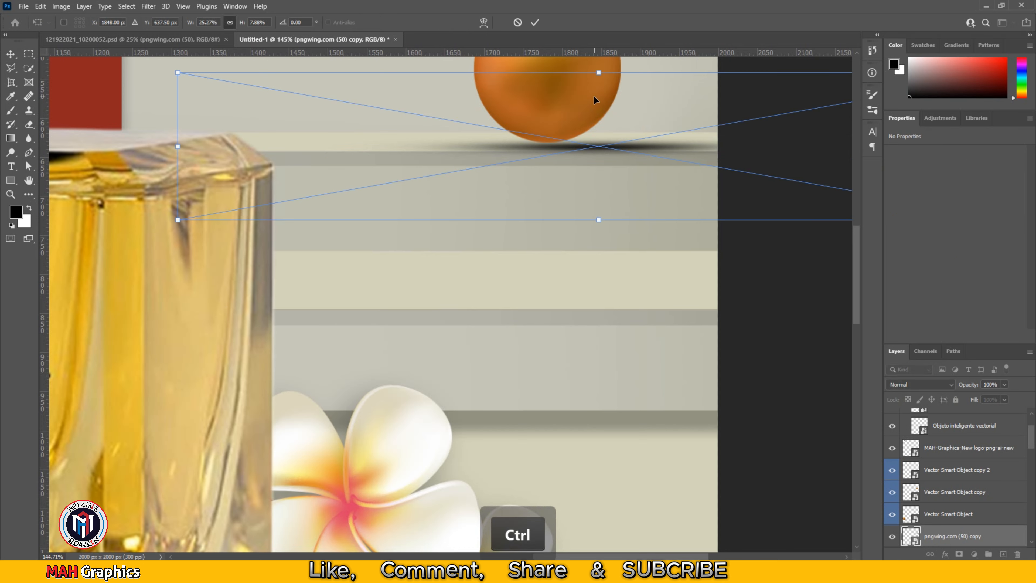
pyautogui.scroll(-5, 730, 162)
pyautogui.moveTo(770, 163); pyautogui.dragTo(671, 161)
pyautogui.moveTo(538, 163); pyautogui.dragTo(517, 163)
pyautogui.click(535, 22)
pyautogui.scroll(3, 510, 171)
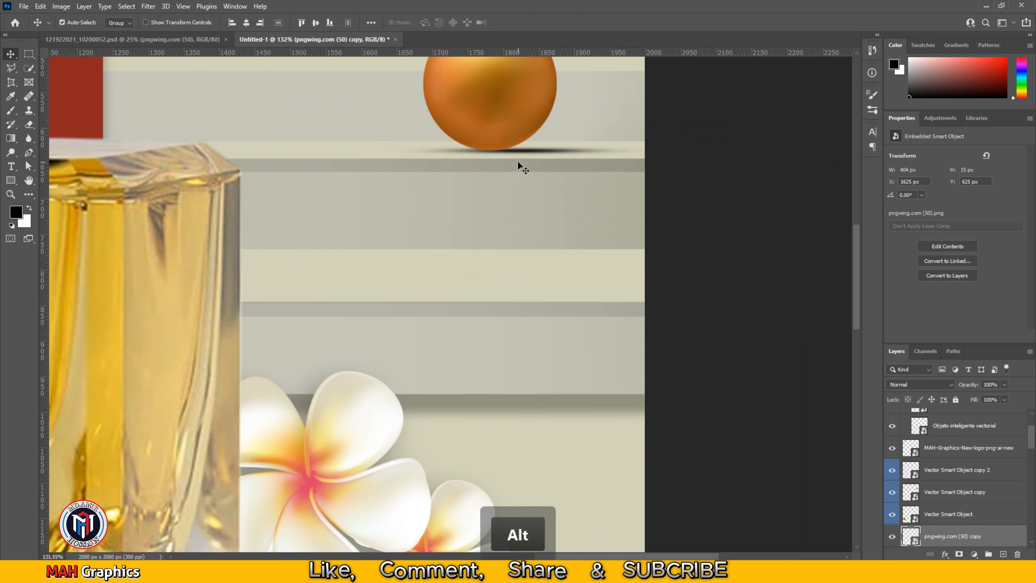
pyautogui.press('Down')
pyautogui.press('Down')
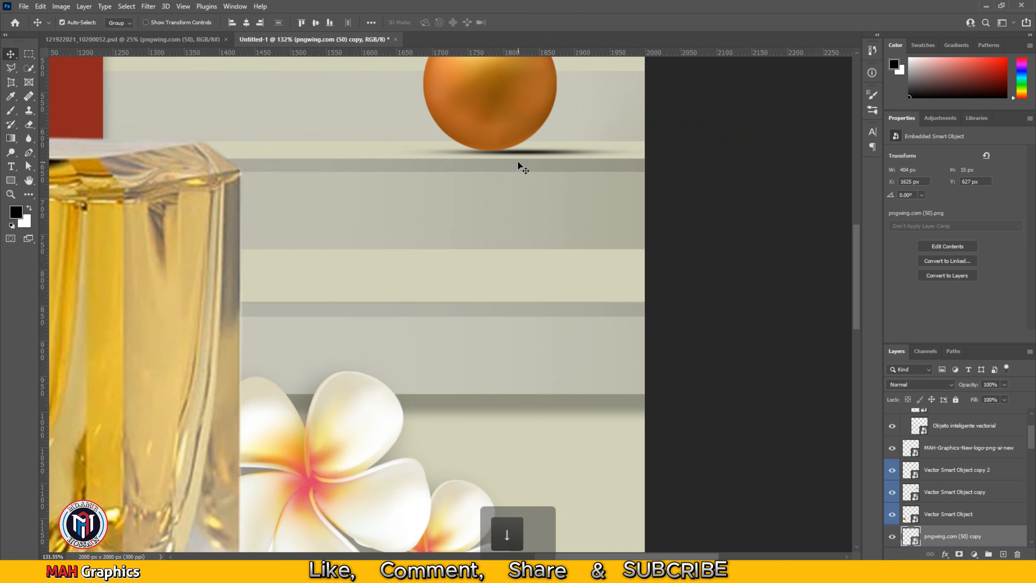
# Lower the opacity of the shadow under the upper-right gold sphere to 65%
pyautogui.click(1003, 384)
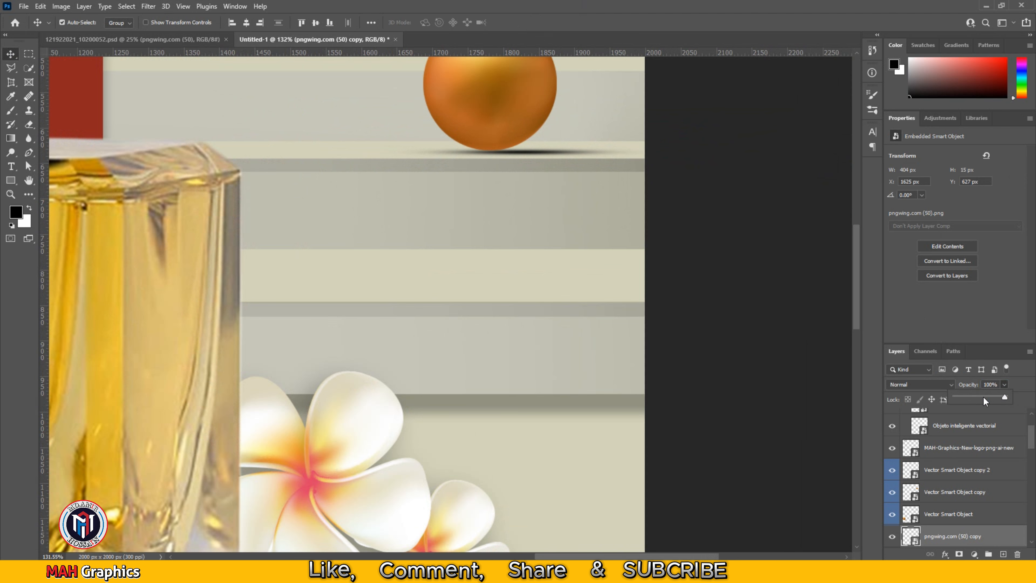
pyautogui.click(981, 396)
pyautogui.moveTo(987, 395); pyautogui.dragTo(993, 395)
pyautogui.click(752, 311)
pyautogui.scroll(-5, 768, 310)
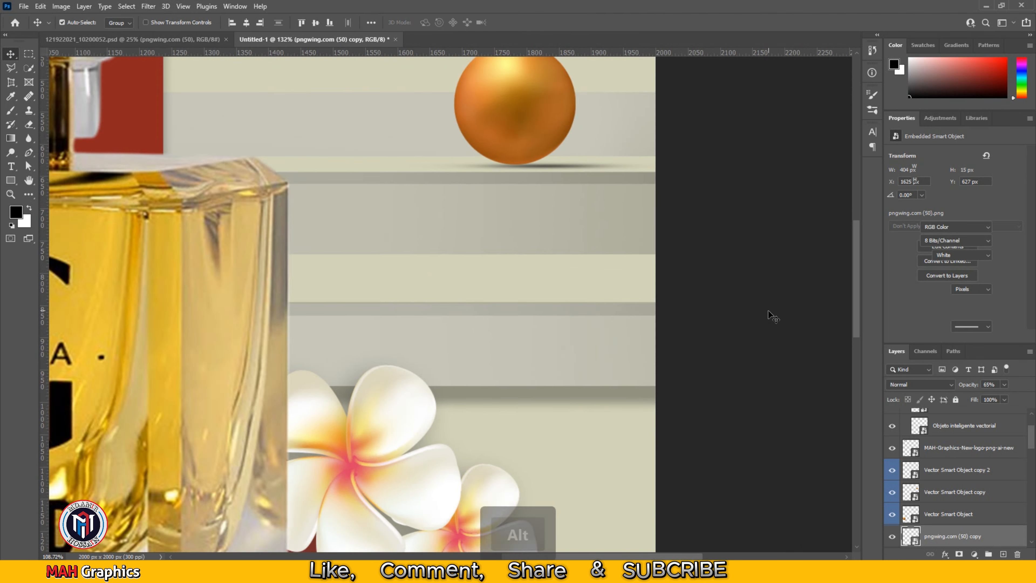
# Set the opacity of the shadow under the lower-left gold sphere to 65% and deselect the layer
pyautogui.click(386, 470)
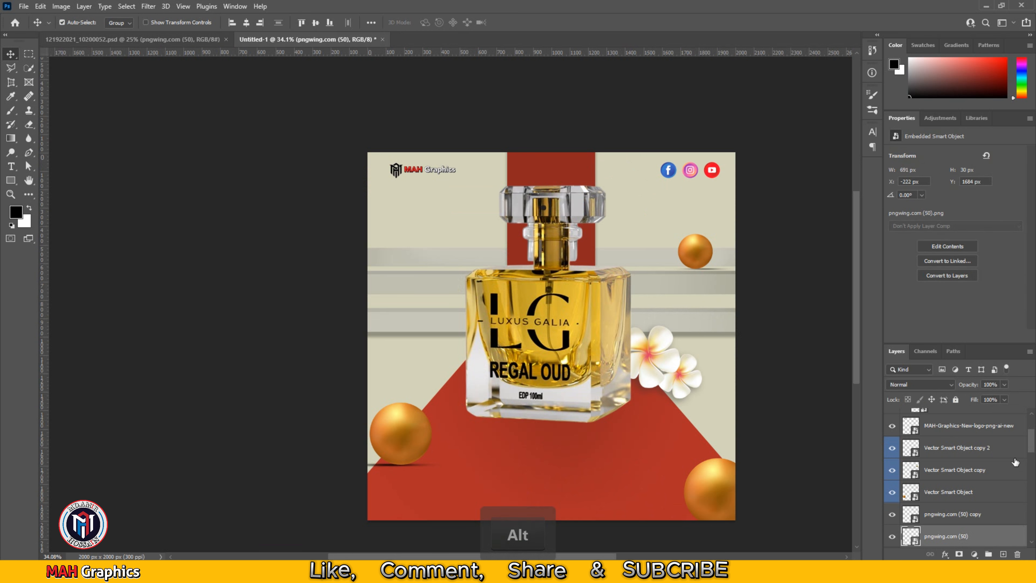
pyautogui.click(991, 385)
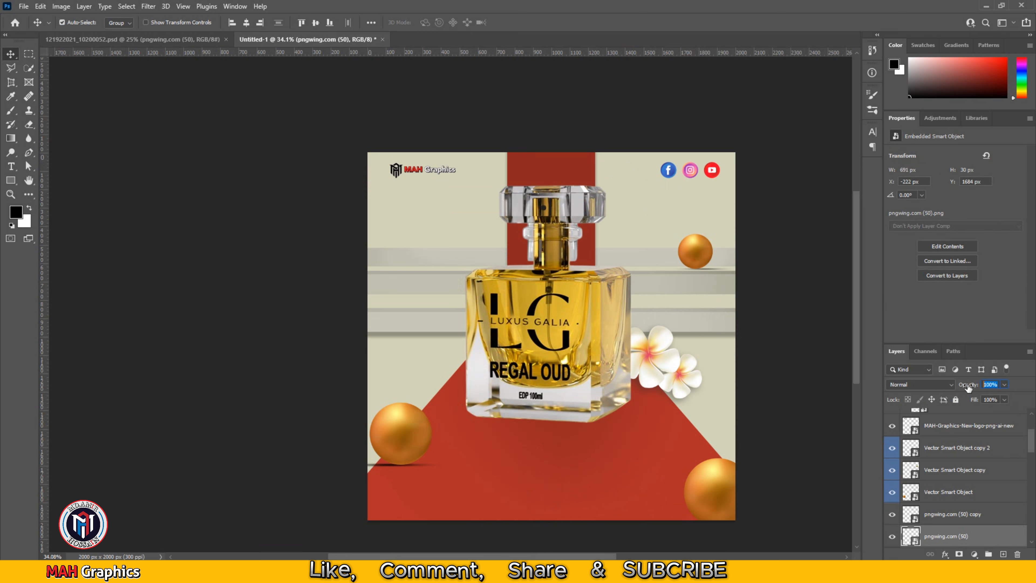
pyautogui.write('65')
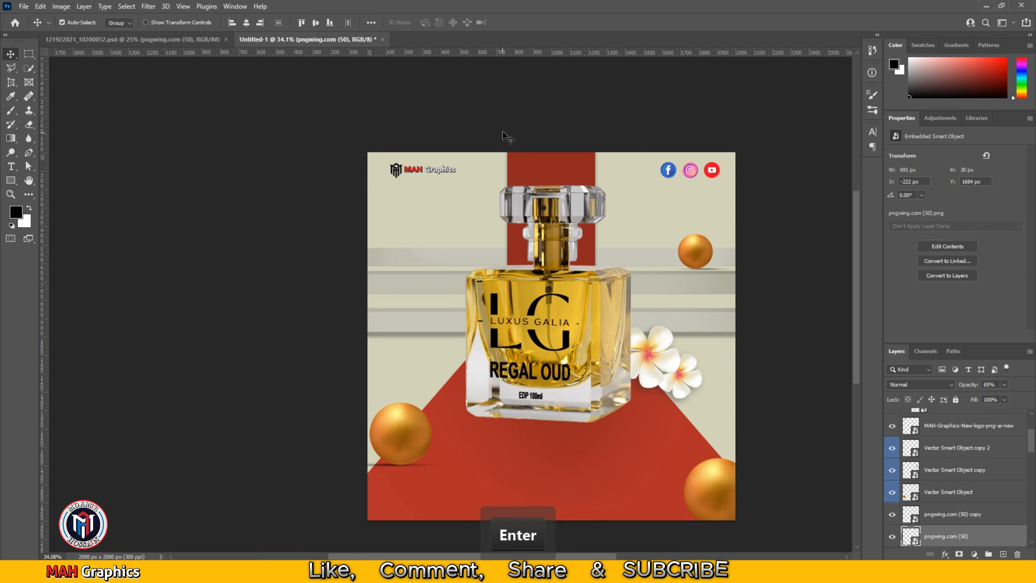
pyautogui.click(515, 104)
# Add the headline text "Luxury Perfume" in black Blacksword on the red carpet just below the bottle
pyautogui.scroll(2, 607, 409)
pyautogui.moveTo(623, 430); pyautogui.dragTo(501, 390)
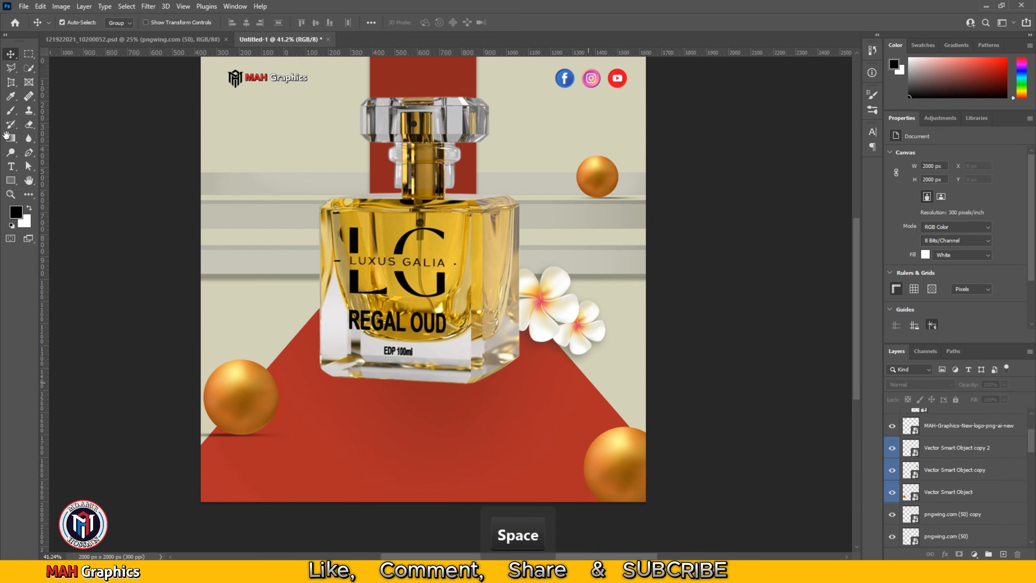
pyautogui.moveTo(331, 266); pyautogui.dragTo(524, 270)
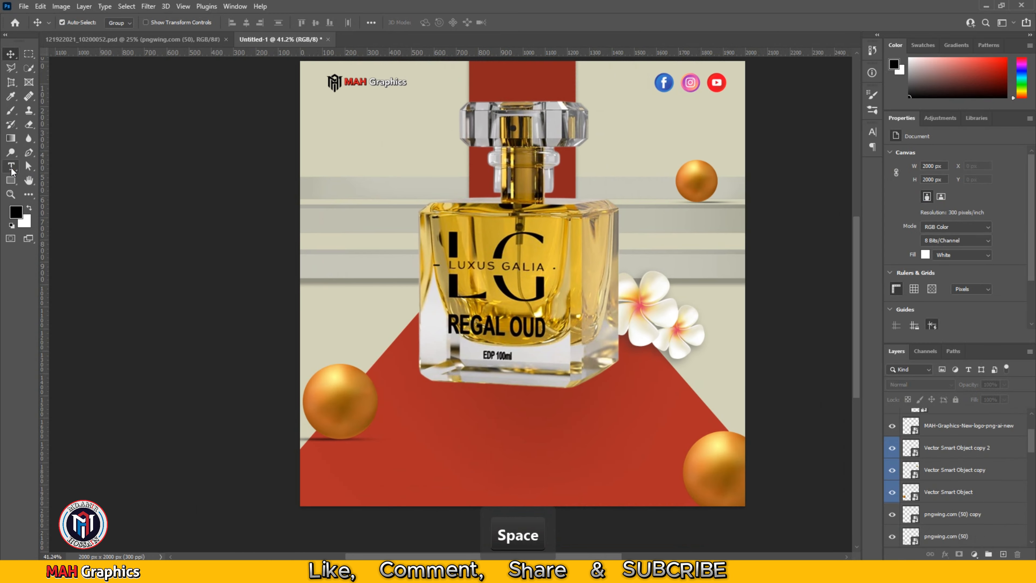
pyautogui.press('t')
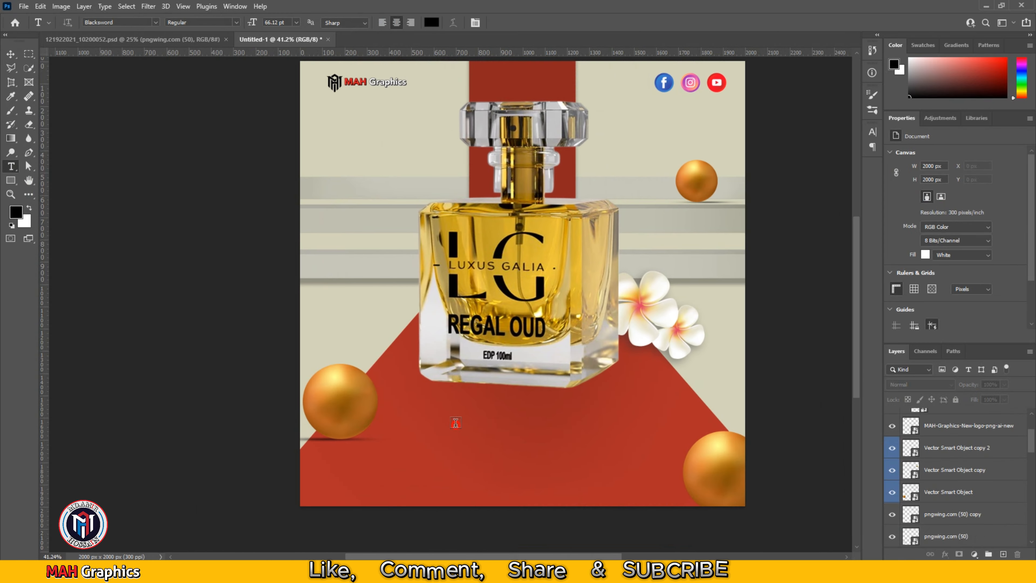
pyautogui.click(456, 425)
pyautogui.write('L')
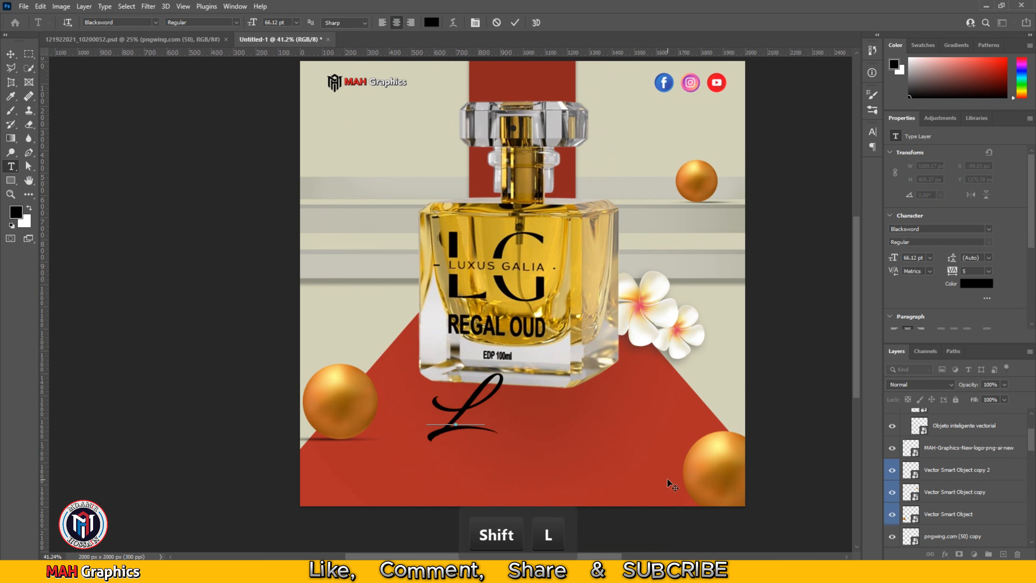
pyautogui.write('uxury ')
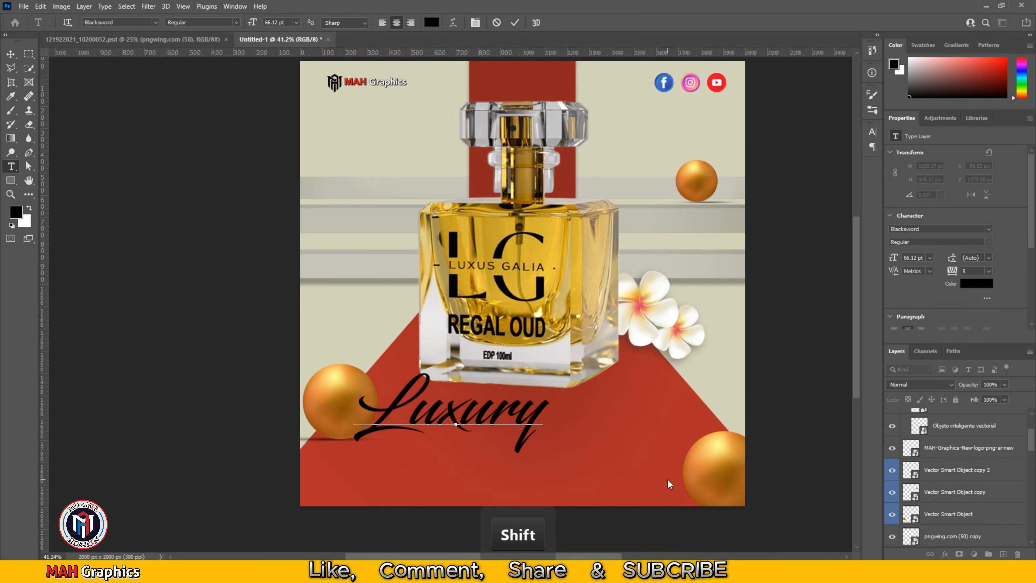
pyautogui.write('Perfume')
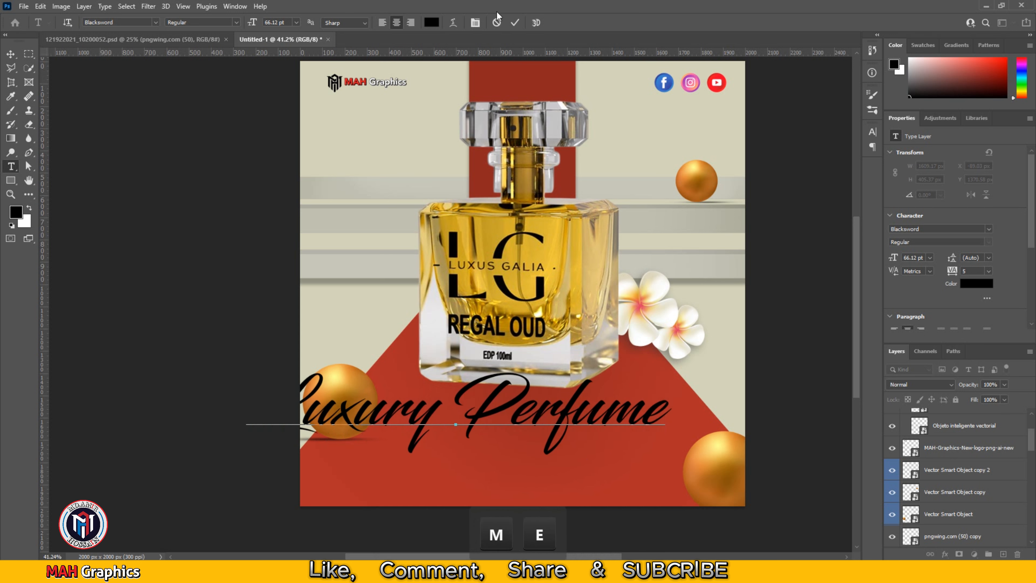
pyautogui.click(515, 22)
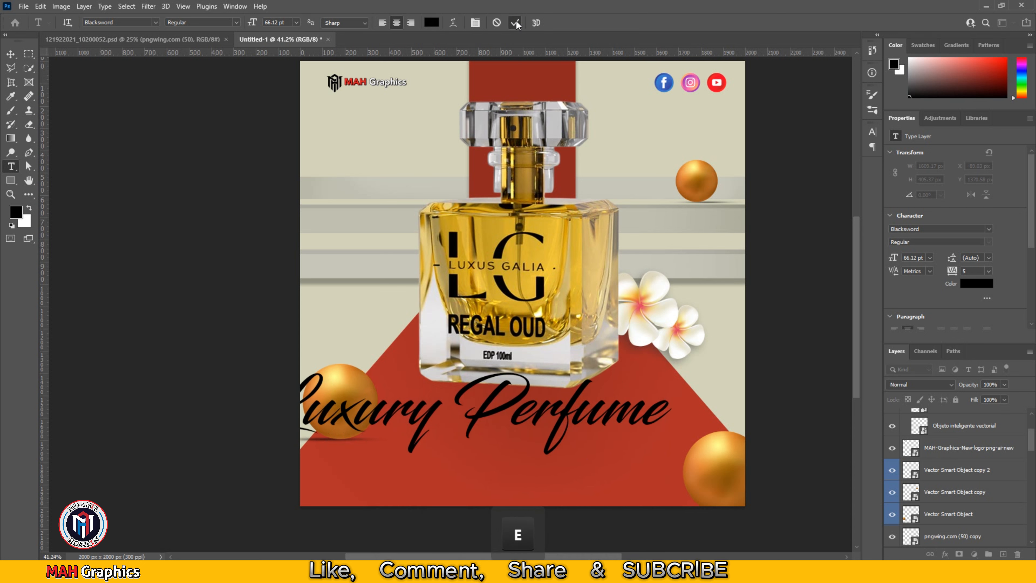
# Scale the "Luxury Perfume" headline down to about 1271 × 269 px (43.95 pt) and center it horizontally on the canvas
pyautogui.hotkey('ctrl', 't')
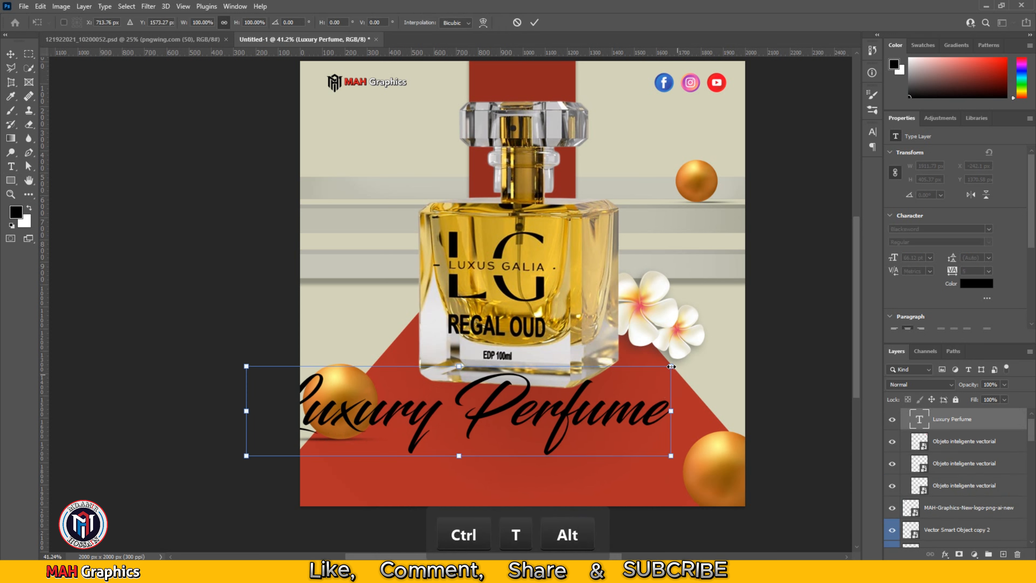
pyautogui.moveTo(672, 367); pyautogui.dragTo(601, 398)
pyautogui.click(534, 23)
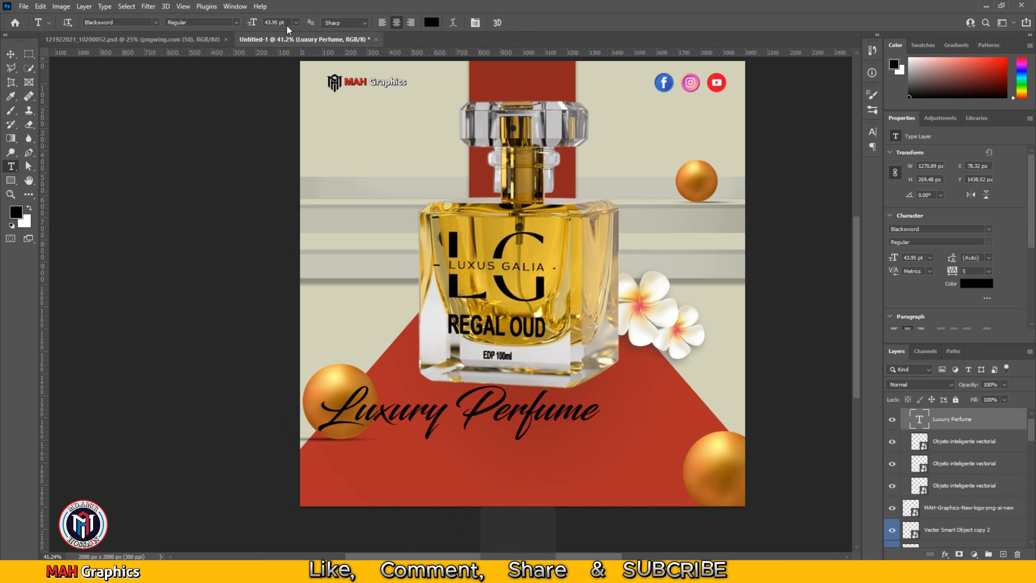
pyautogui.click(11, 54)
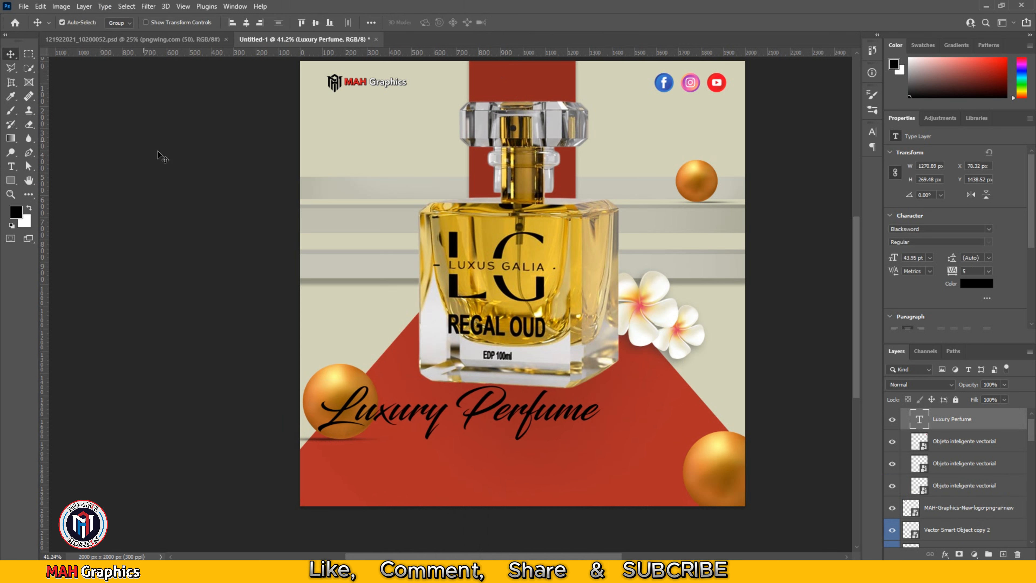
pyautogui.click(246, 22)
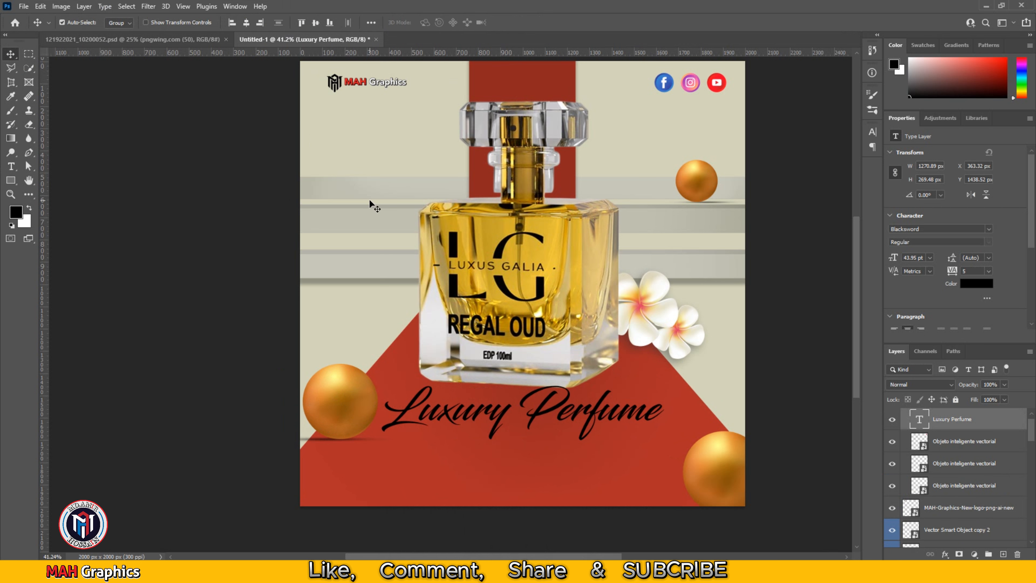
# Nudge the "Luxury Perfume" headline down to about Y 1465 px and move its layer out of and above the Icons group
pyautogui.press('Down')
pyautogui.press('Down')
pyautogui.press('Down')
pyautogui.press('Down')
pyautogui.press('Down')
pyautogui.press('Down')
pyautogui.press('Down')
pyautogui.press('Down')
pyautogui.press('Down')
pyautogui.press('Down')
pyautogui.press('Down')
pyautogui.press('Down')
pyautogui.press('Down')
pyautogui.press('Down')
pyautogui.press('Down')
pyautogui.press('Down')
pyautogui.press('Down')
pyautogui.press('Down')
pyautogui.press('Down')
pyautogui.press('Down')
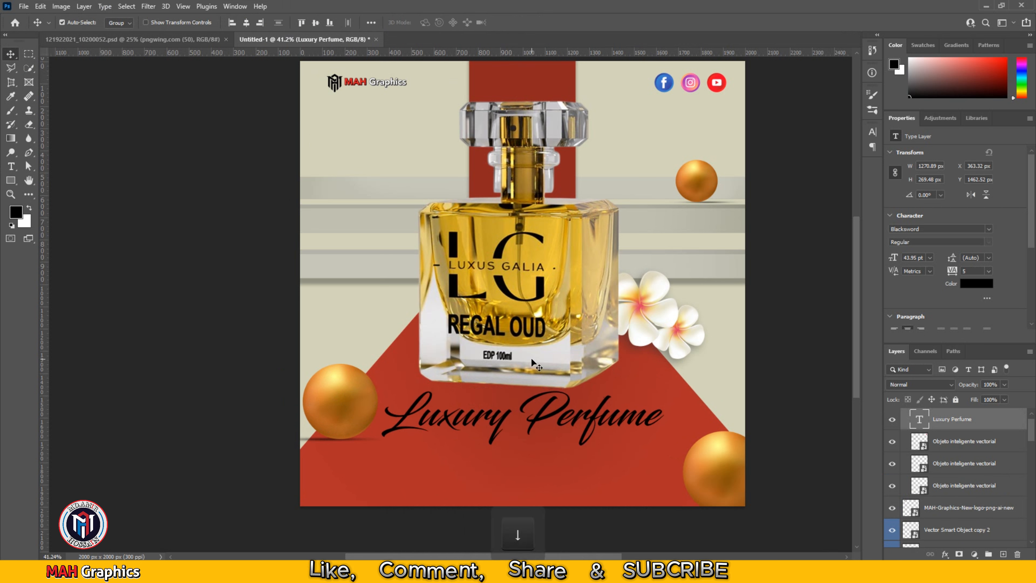
pyautogui.moveTo(951, 420); pyautogui.dragTo(945, 411)
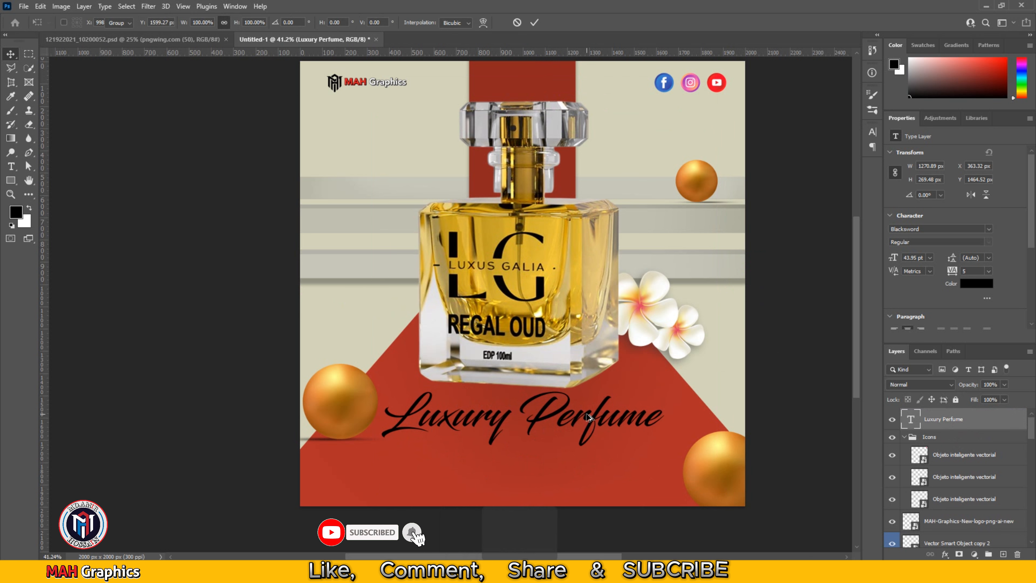
# Duplicate the headline directly below itself and replace the copy's text with "for Men & Woman"
pyautogui.moveTo(587, 417); pyautogui.dragTo(588, 457)
pyautogui.doubleClick(642, 456)
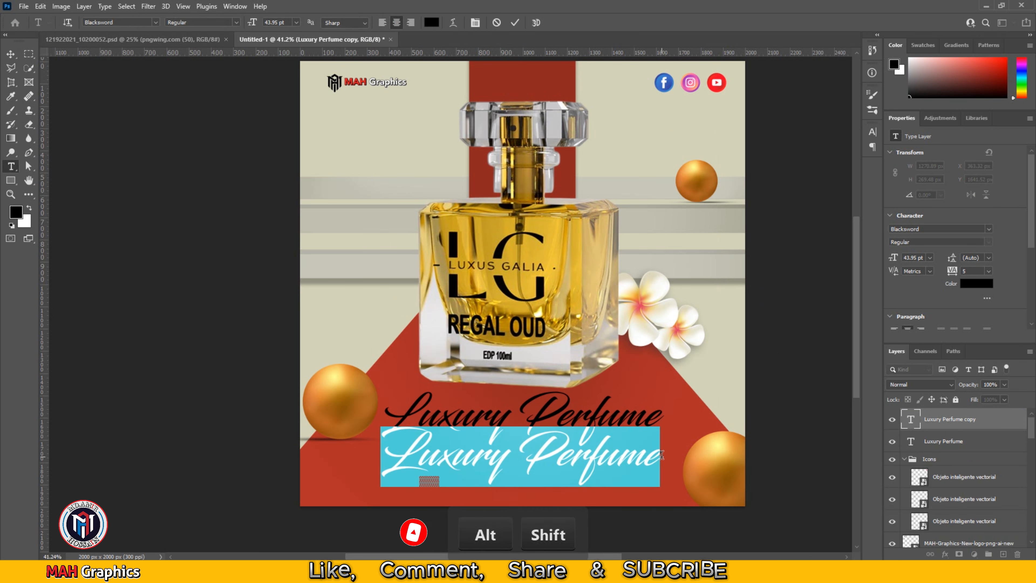
pyautogui.write('for')
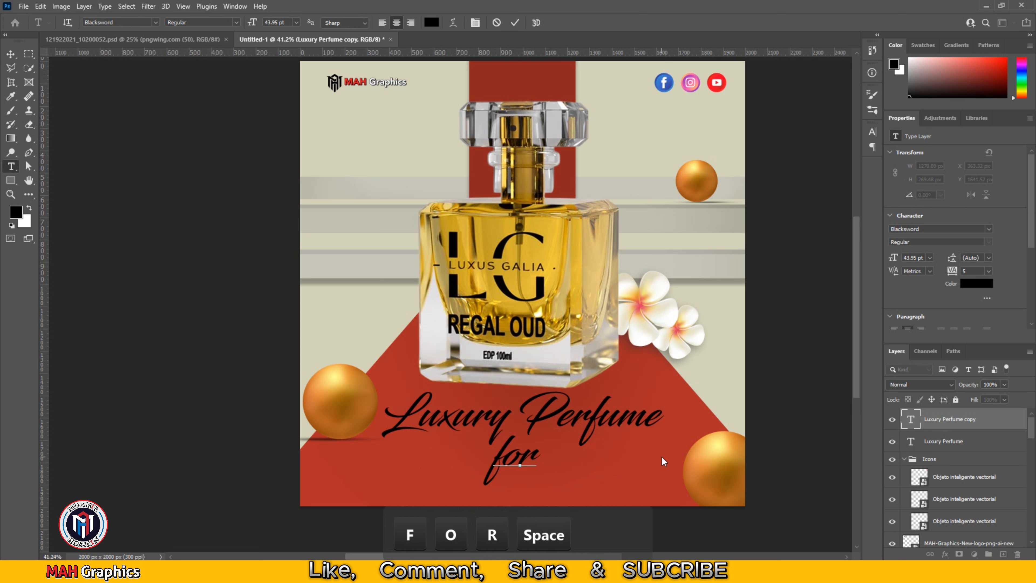
pyautogui.write(' Men &')
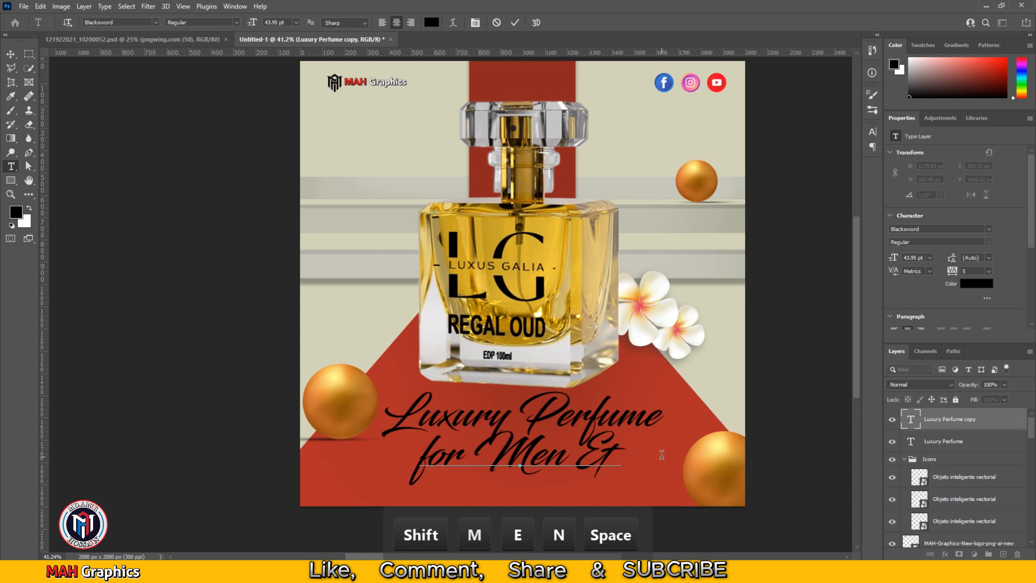
pyautogui.write(' Woman')
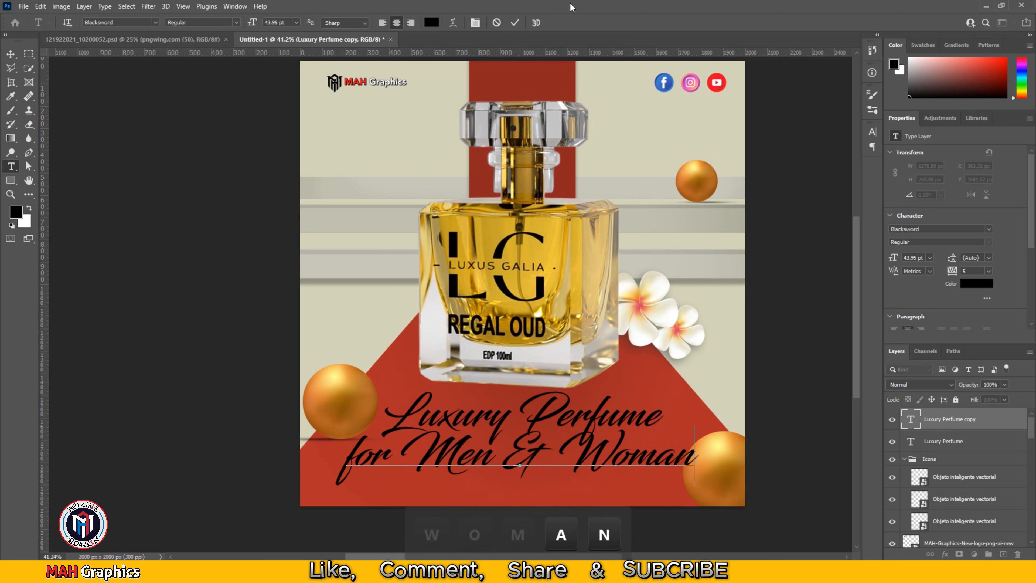
pyautogui.click(515, 22)
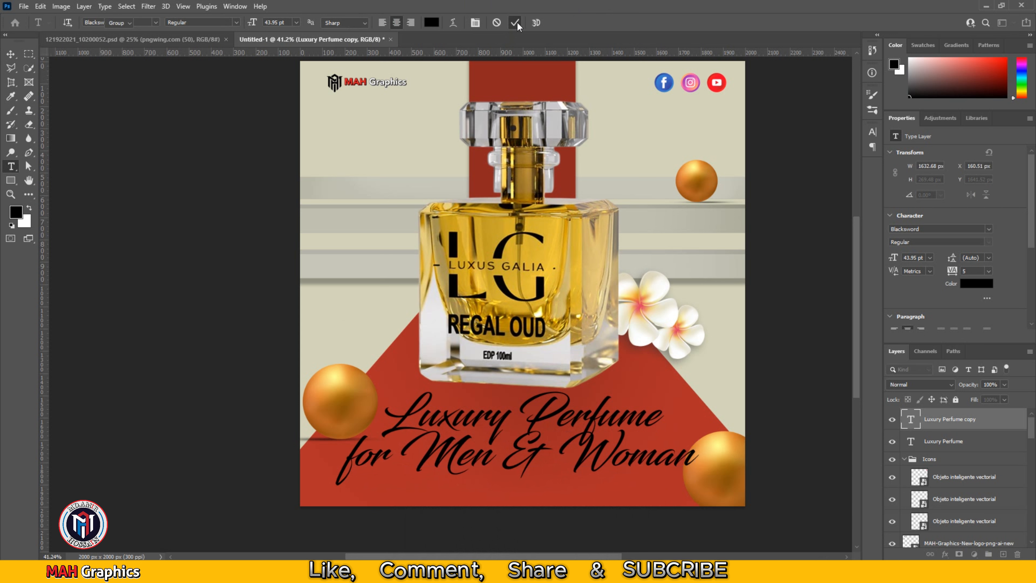
# Scale the "for Men & Woman" line down around its center to 20.61 pt
pyautogui.hotkey('ctrl', 't')
pyautogui.moveTo(697, 426); pyautogui.dragTo(602, 442)
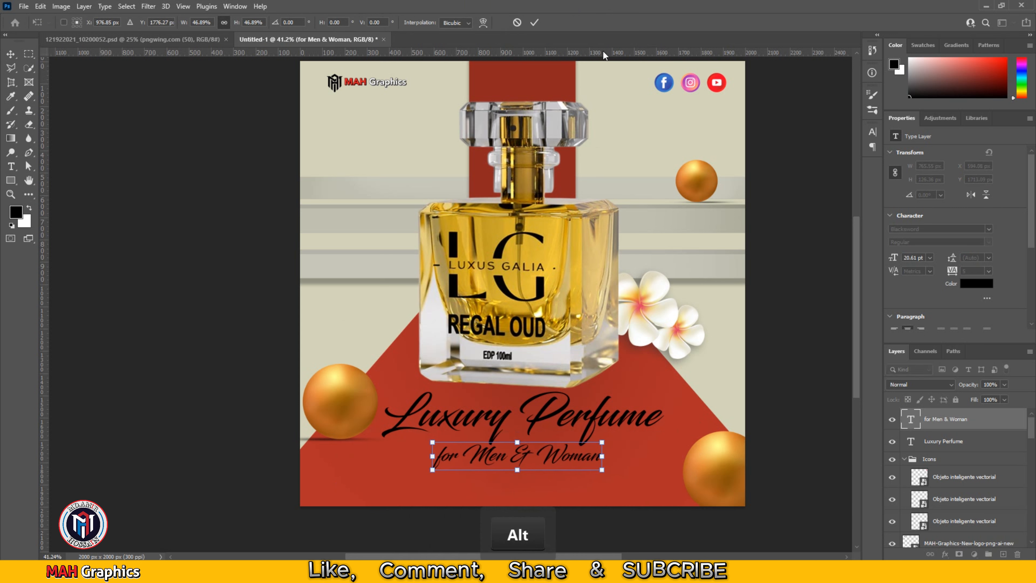
pyautogui.click(534, 22)
# Change the "for Men & Woman" line to the Bodoni MT font and color it white (#ffffff)
pyautogui.click(988, 229)
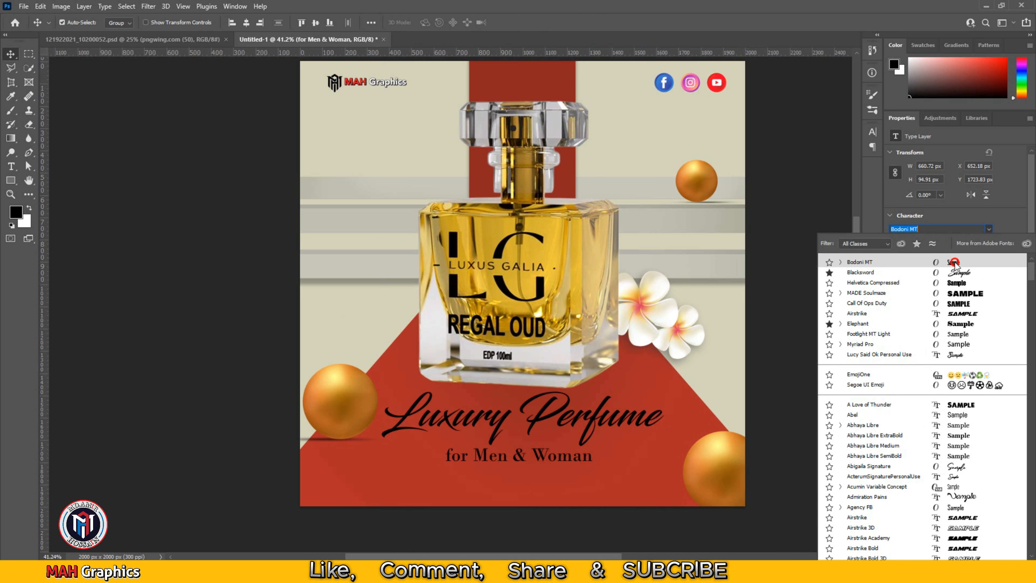
pyautogui.click(955, 263)
pyautogui.click(977, 287)
pyautogui.click(749, 222)
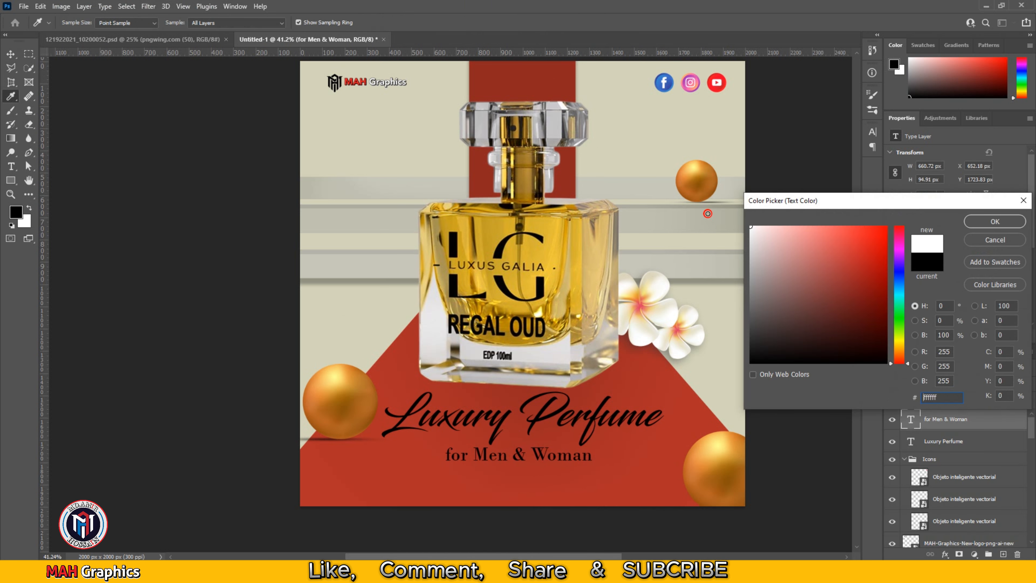
pyautogui.click(1020, 221)
# Nudge the "for Men & Woman" line up close under the headline, to about Y 1673 px
pyautogui.press('Up')
pyautogui.press('Up')
pyautogui.press('Up')
pyautogui.press('Up')
pyautogui.press('Up')
pyautogui.press('Up')
pyautogui.press('Up')
pyautogui.press('Up')
pyautogui.press('Up')
pyautogui.press('Up')
pyautogui.press('Up')
pyautogui.press('Up')
pyautogui.press('Up')
pyautogui.press('Up')
pyautogui.press('Up')
pyautogui.press('Up')
pyautogui.press('Up')
pyautogui.press('Up')
pyautogui.press('Up')
pyautogui.press('Up')
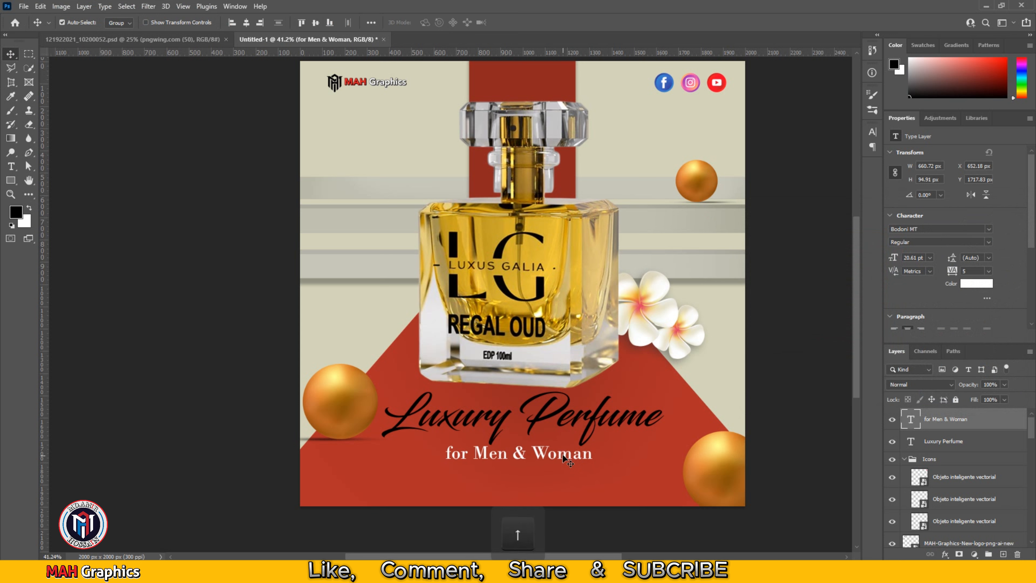
pyautogui.press('Up')
pyautogui.press('Up')
pyautogui.press('Up')
pyautogui.press('Up')
pyautogui.press('Up')
pyautogui.press('Up')
pyautogui.press('Up')
pyautogui.press('Up')
pyautogui.press('Up')
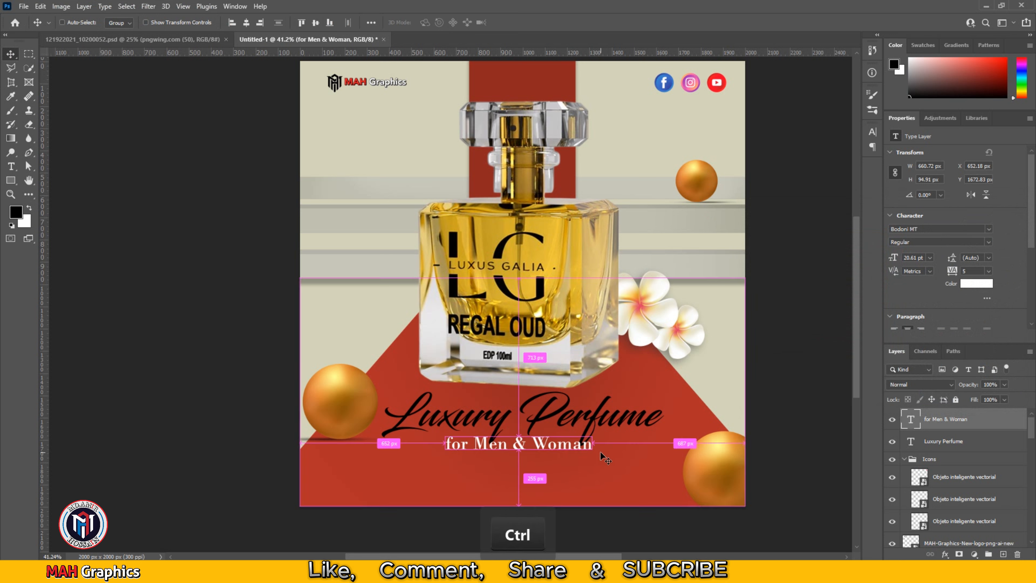
# Enlarge the "for Men & Woman" line around its center to about 701 × 101 px (21.86 pt)
pyautogui.hotkey('ctrl', 't')
pyautogui.moveTo(593, 453); pyautogui.dragTo(597, 456)
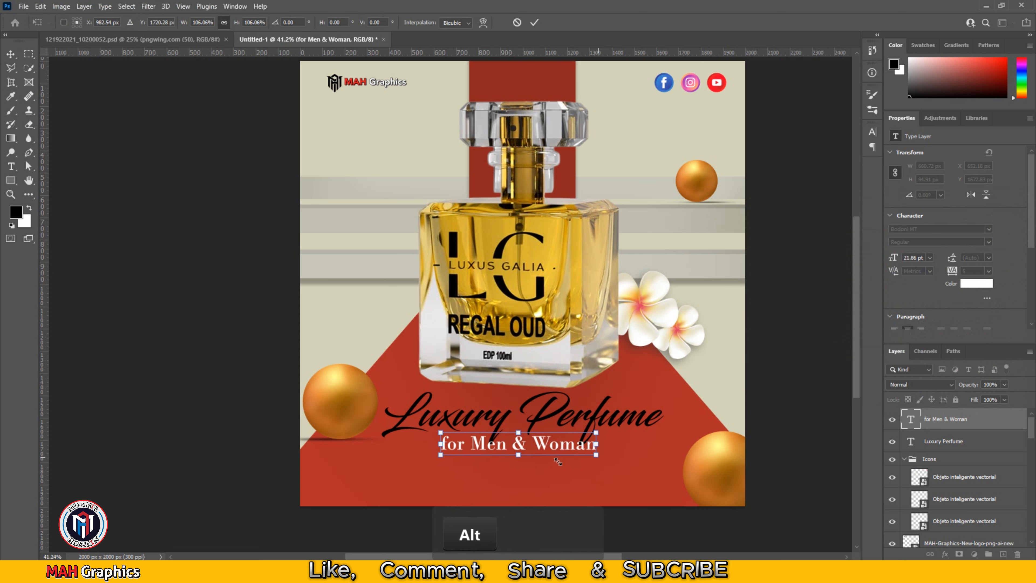
pyautogui.click(534, 23)
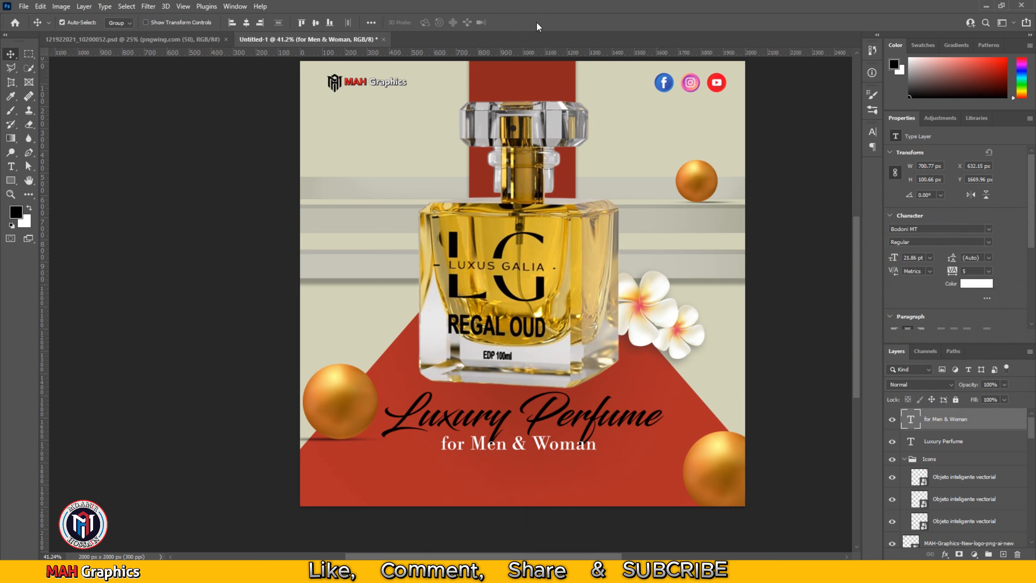
# Nudge the "for Men & Woman" line up to about Y 1660 px and center it horizontally on the canvas
pyautogui.scroll(2, 564, 440)
pyautogui.scroll(1, 563, 441)
pyautogui.press('Up')
pyautogui.press('Up')
pyautogui.press('Up')
pyautogui.press('Up')
pyautogui.press('Up')
pyautogui.press('Up')
pyautogui.press('Up')
pyautogui.press('Up')
pyautogui.press('Up')
pyautogui.press('Up')
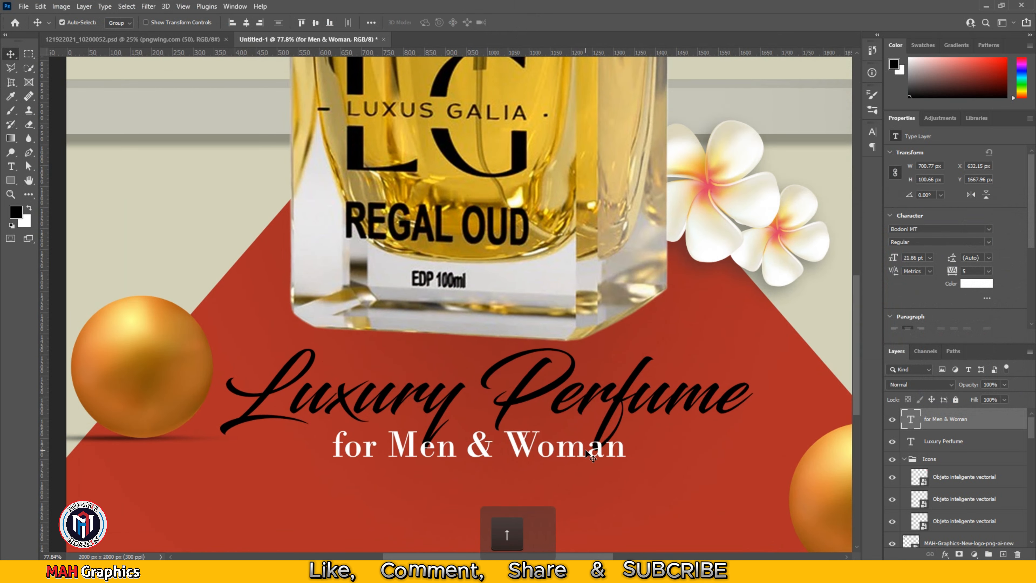
pyautogui.scroll(-3, 571, 449)
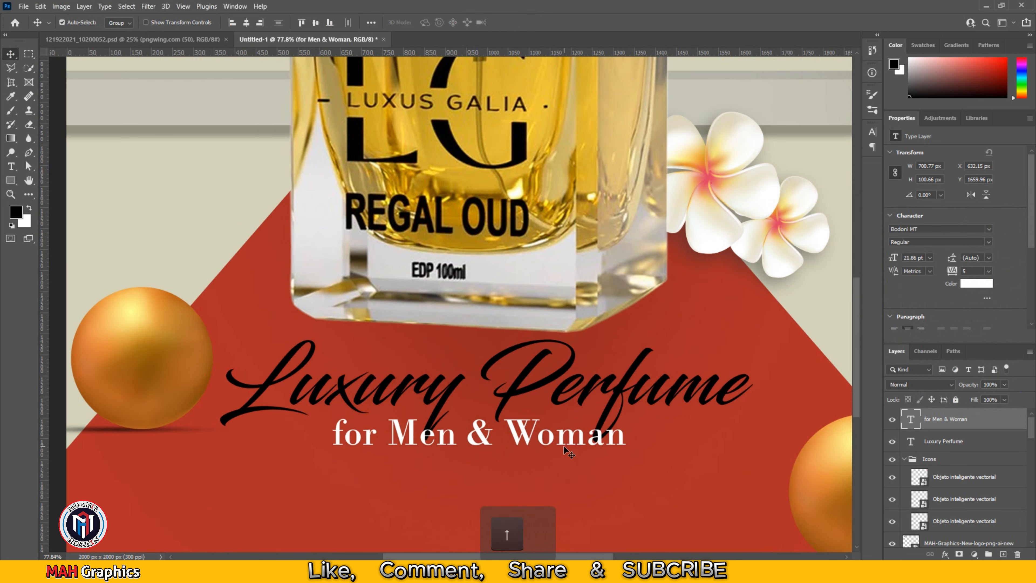
pyautogui.press('alt')
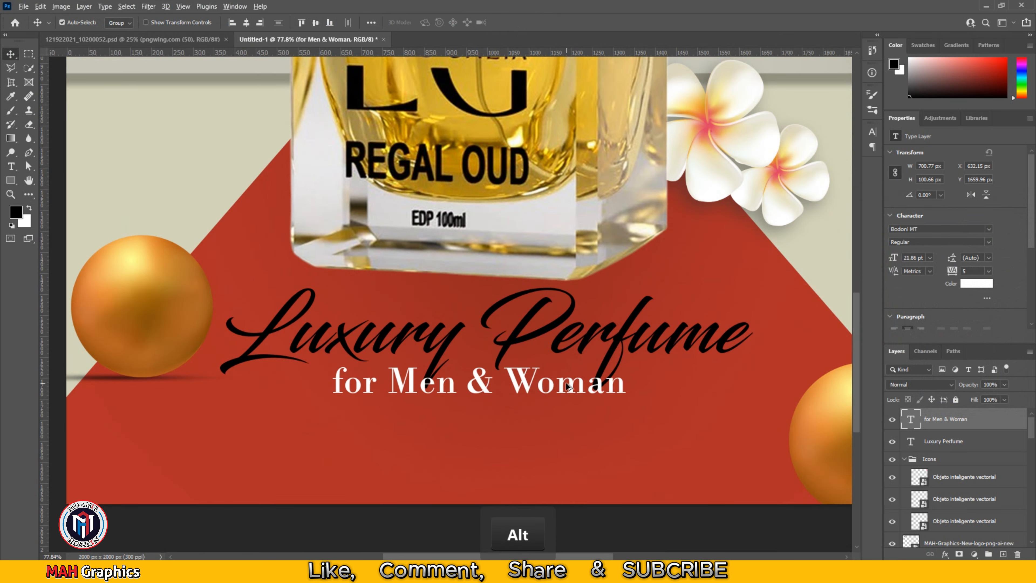
pyautogui.click(246, 23)
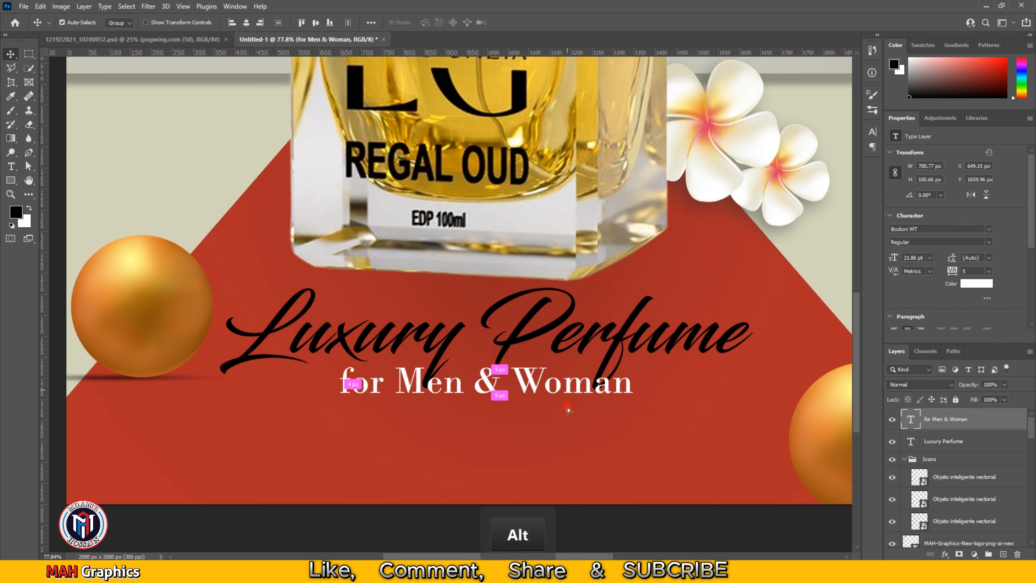
# Duplicate the "for Men & Woman" line directly below itself at about Y 1737 px and replace the copy's text with "Luxus Galia"
pyautogui.moveTo(567, 408); pyautogui.dragTo(568, 440)
pyautogui.doubleClick(625, 414)
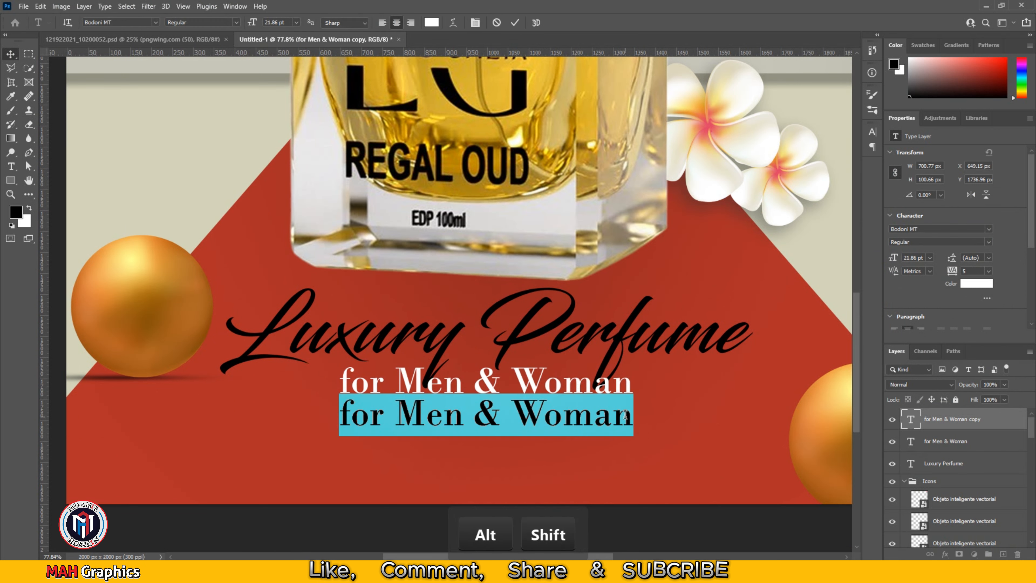
pyautogui.write('L')
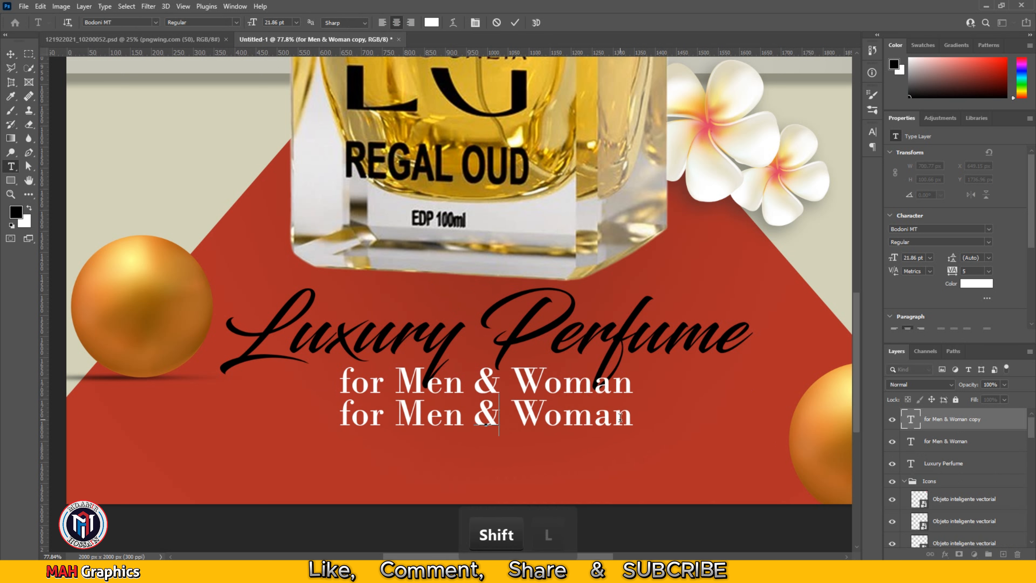
pyautogui.write('uxu')
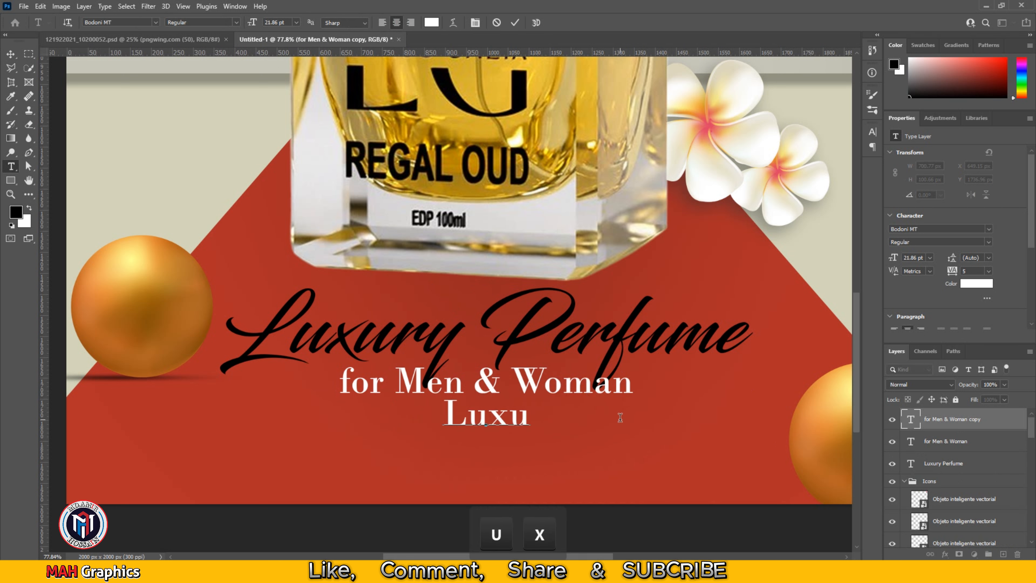
pyautogui.write('s Ga')
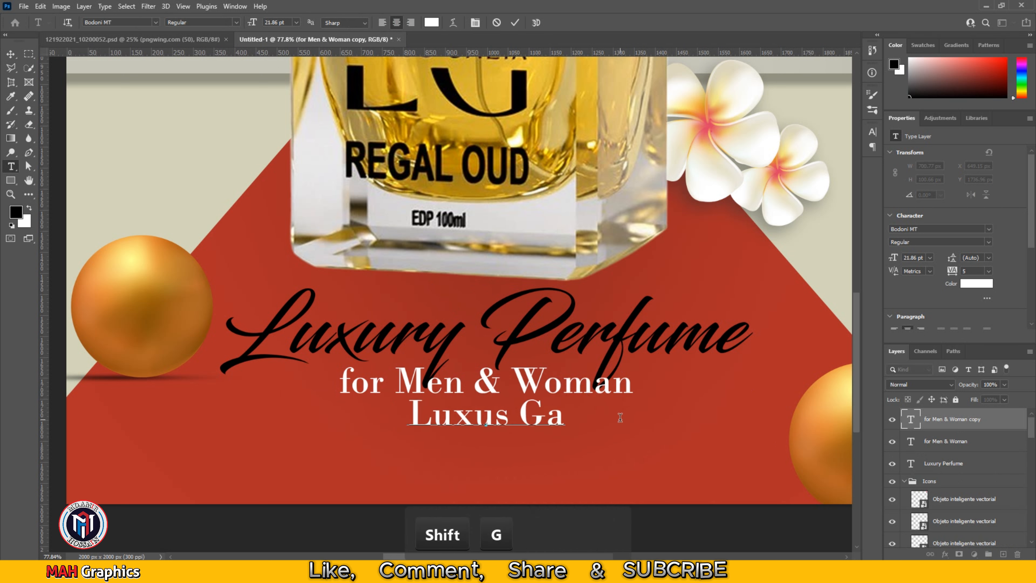
pyautogui.write('lia')
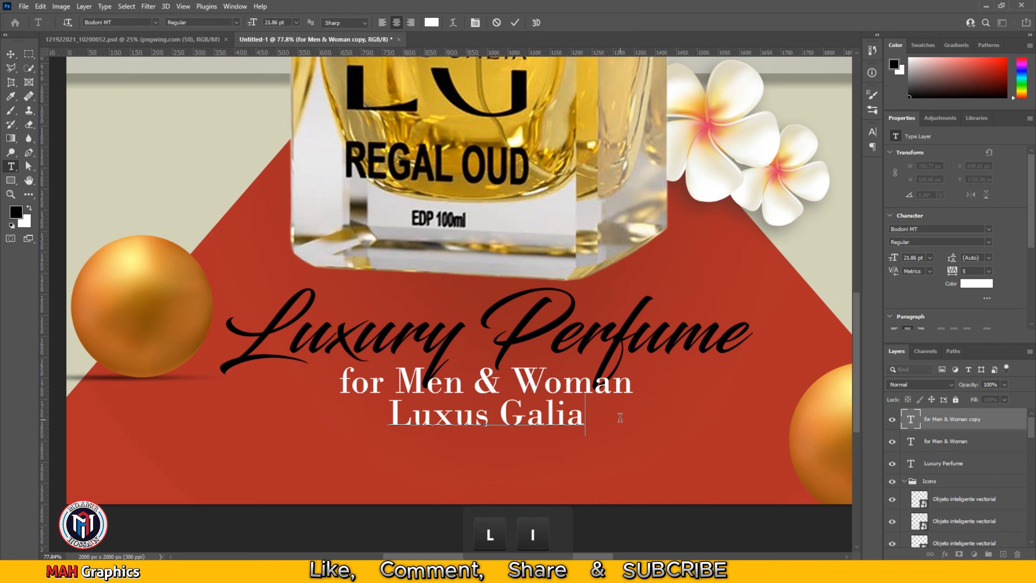
pyautogui.click(517, 23)
pyautogui.press('v')
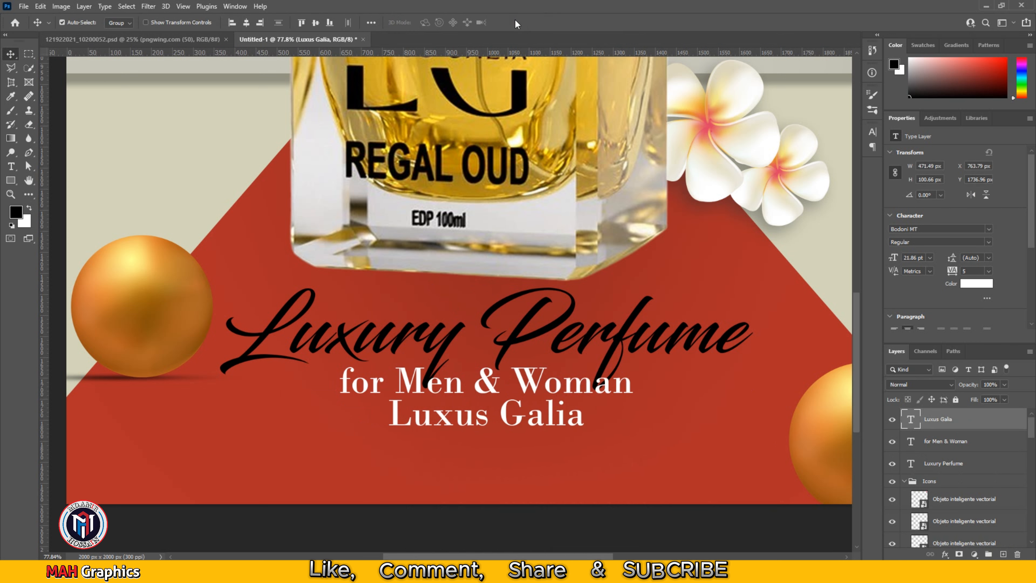
# Check the 16-10-23.png-2 texture layer's effect by toggling its visibility, and send it two levels down, beneath the bottle and its Vector Smart Object layer
pyautogui.scroll(-7, 531, 342)
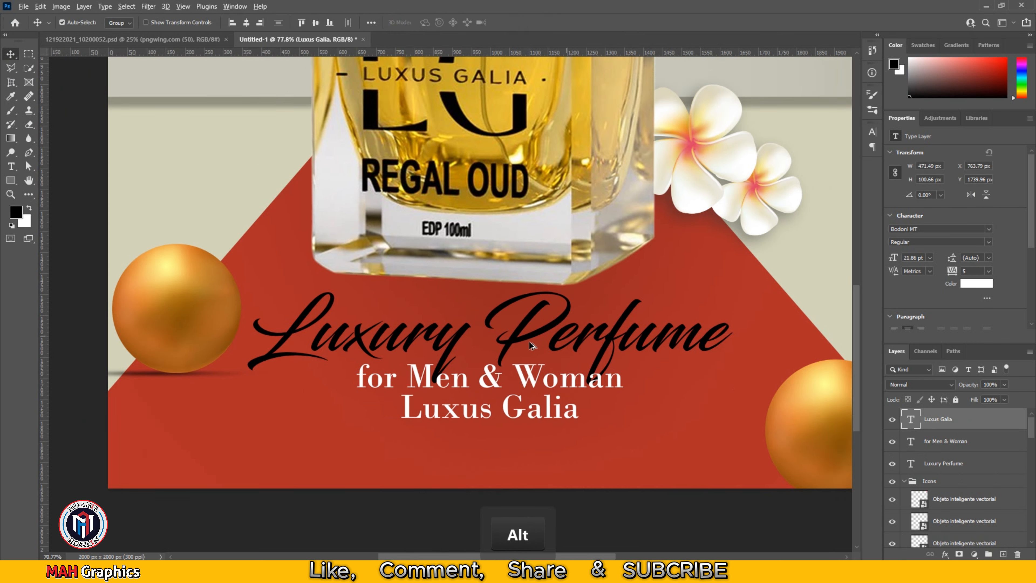
pyautogui.scroll(-5, 971, 515)
pyautogui.click(892, 477)
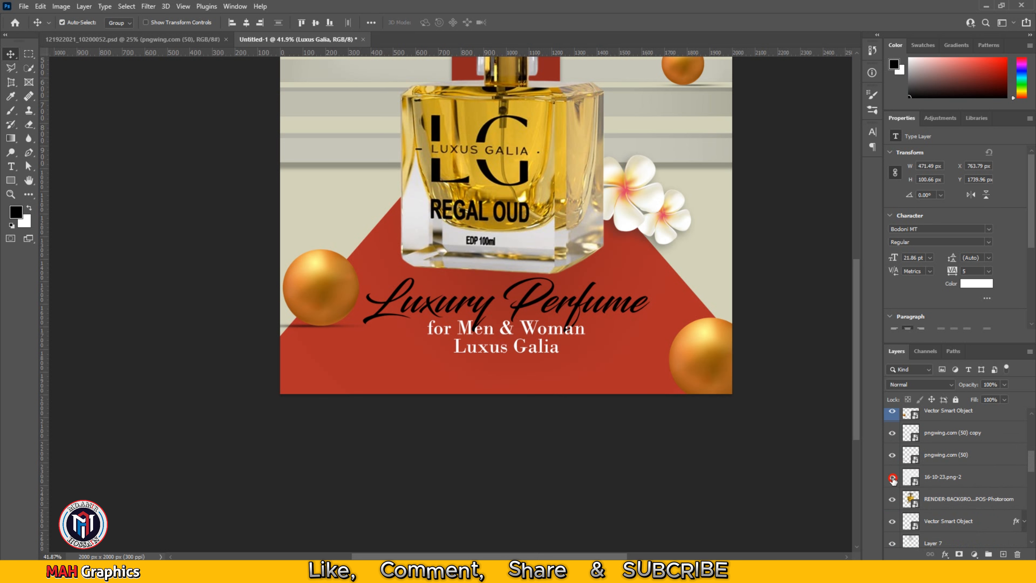
pyautogui.scroll(3, 756, 371)
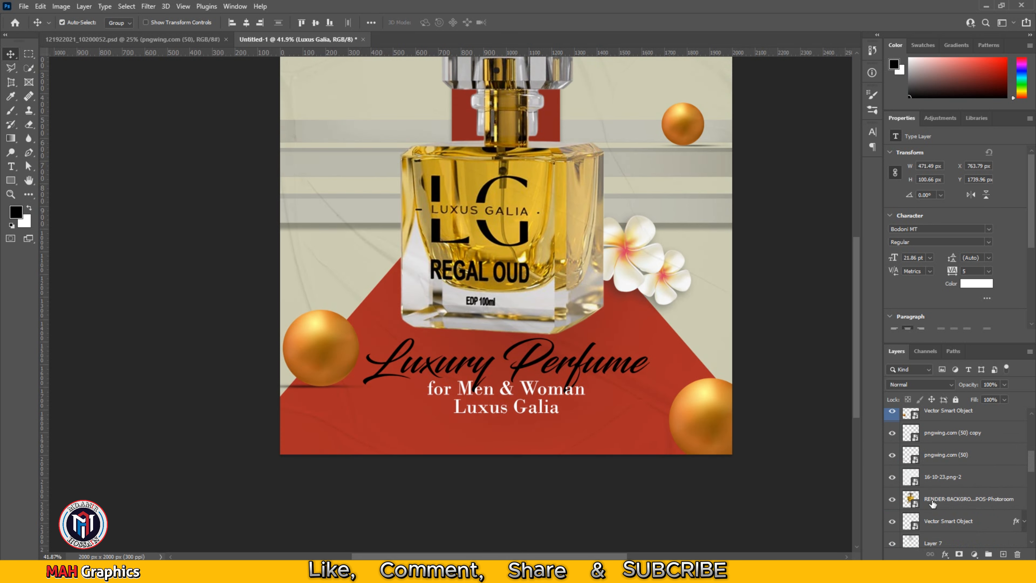
pyautogui.click(945, 478)
pyautogui.hotkey('ctrl', '[')
pyautogui.hotkey('ctrl', '[')
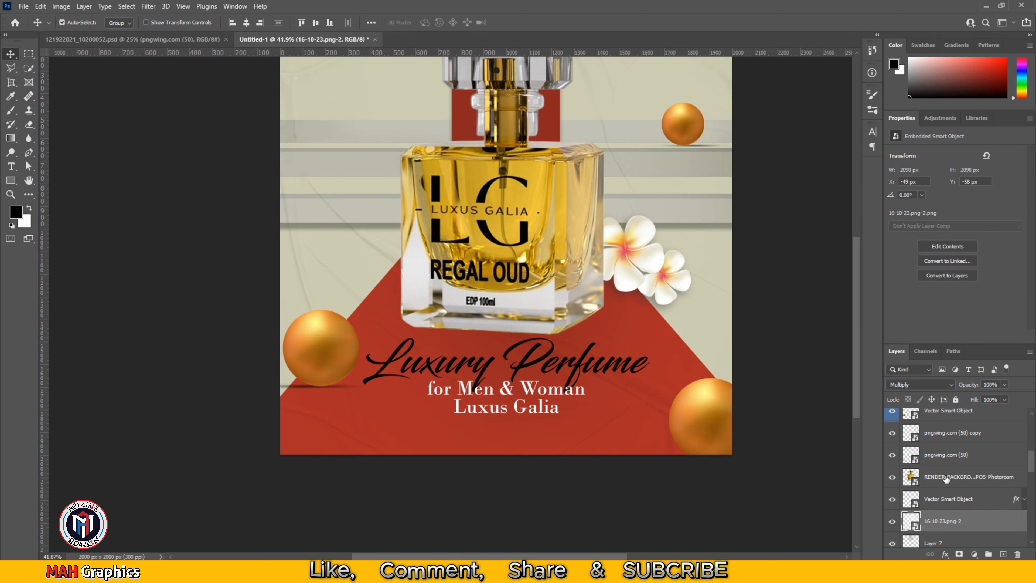
# Recolor the "Luxury Perfume" headline bright yellow, about #fae913, trying gold tones sampled from the bottle and sphere first
pyautogui.scroll(5, 436, 241)
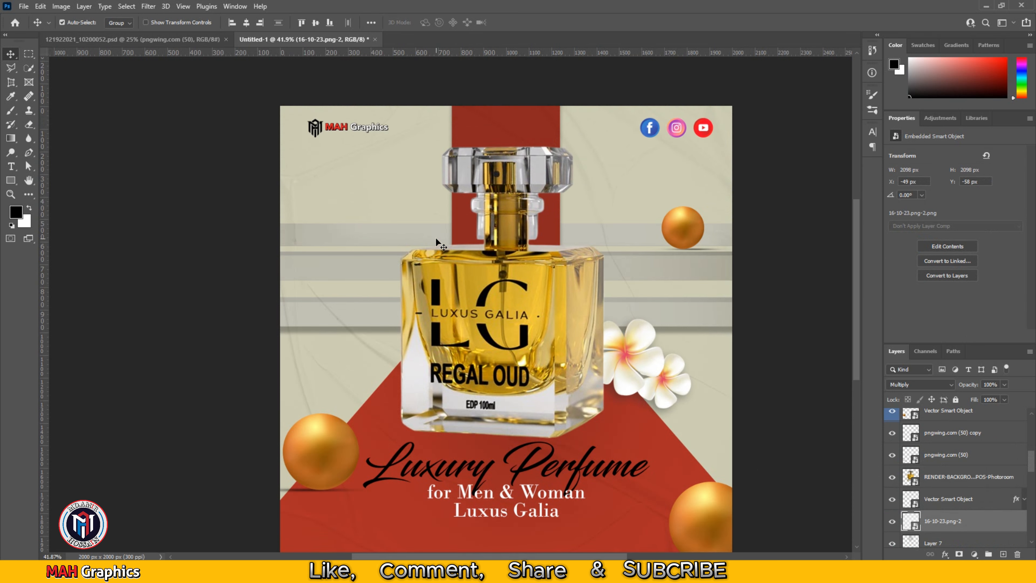
pyautogui.click(587, 468)
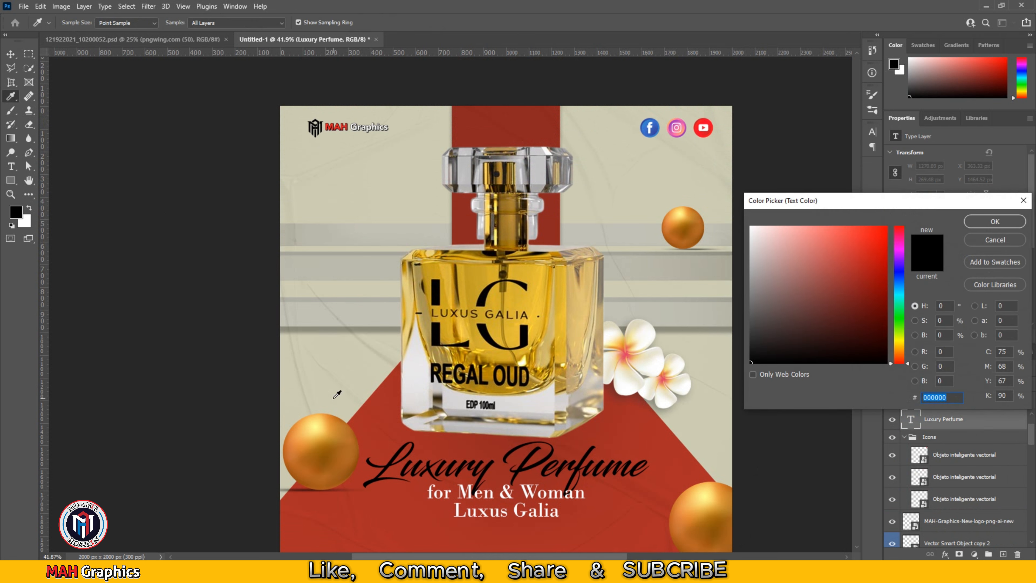
pyautogui.click(592, 280)
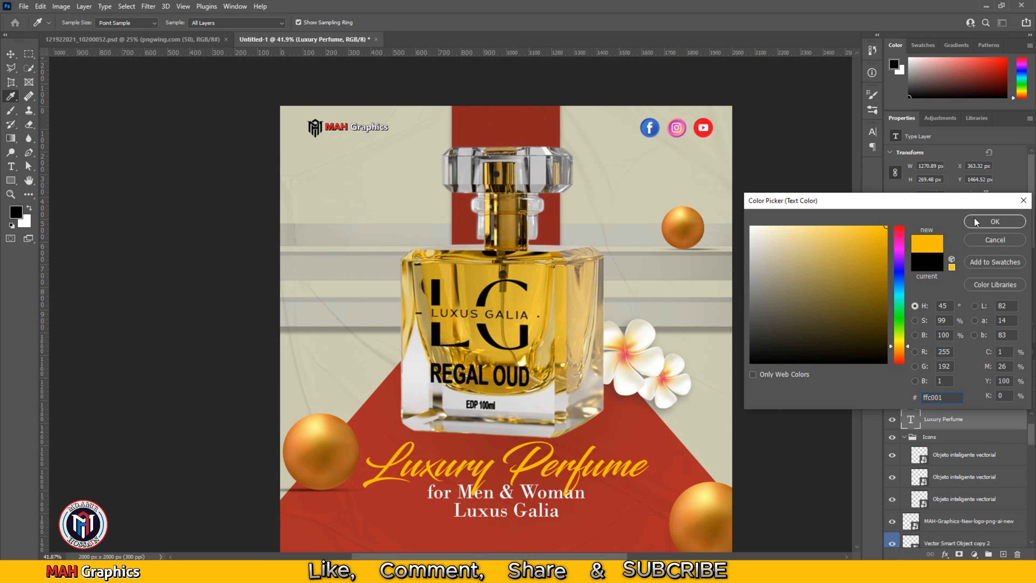
pyautogui.click(305, 443)
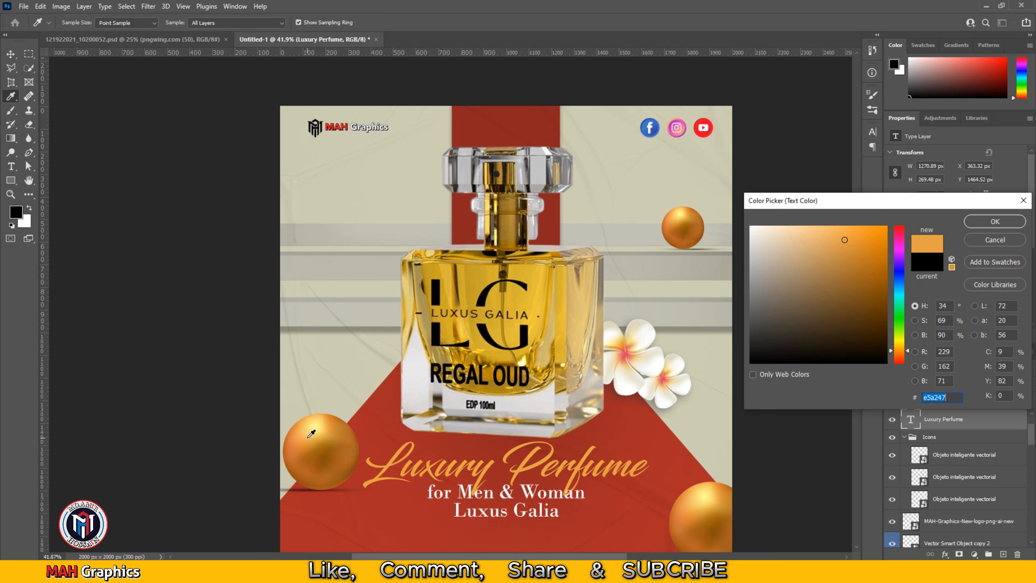
pyautogui.click(316, 431)
pyautogui.click(320, 425)
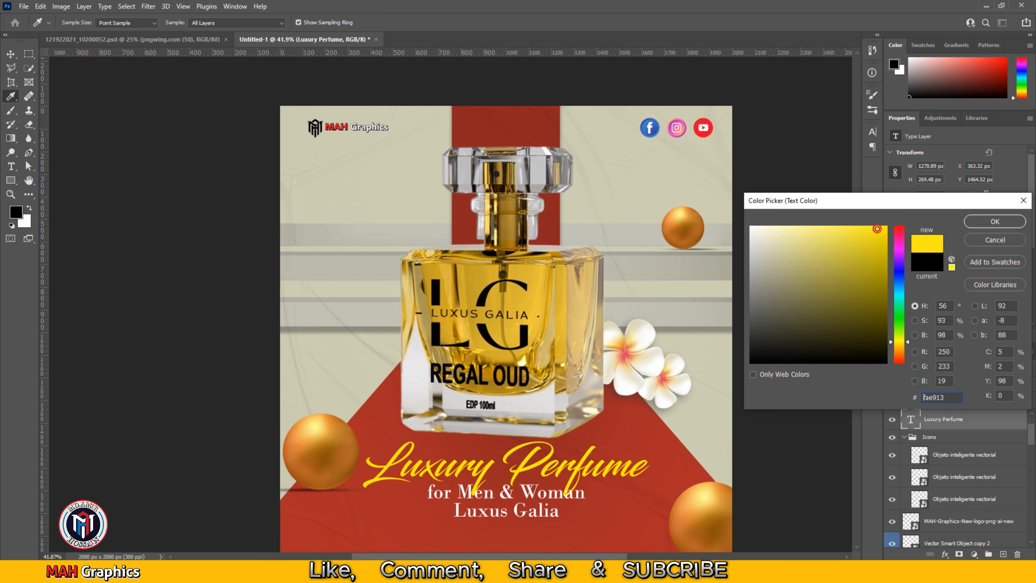
pyautogui.click(992, 221)
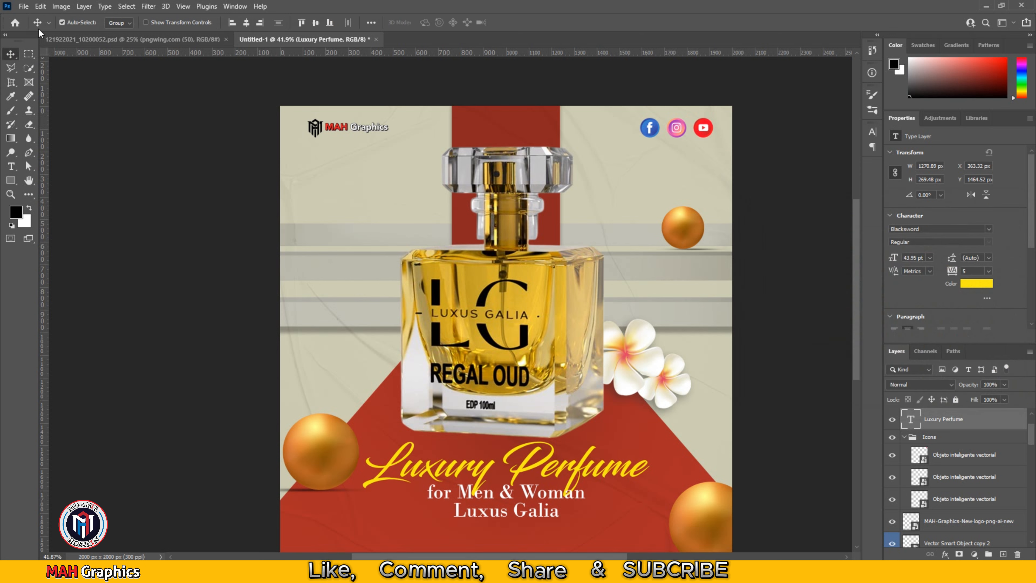
# Place the white sparkle image pngwing.com (30) from Downloads as an embedded object
pyautogui.click(23, 6)
pyautogui.click(61, 206)
pyautogui.click(558, 231)
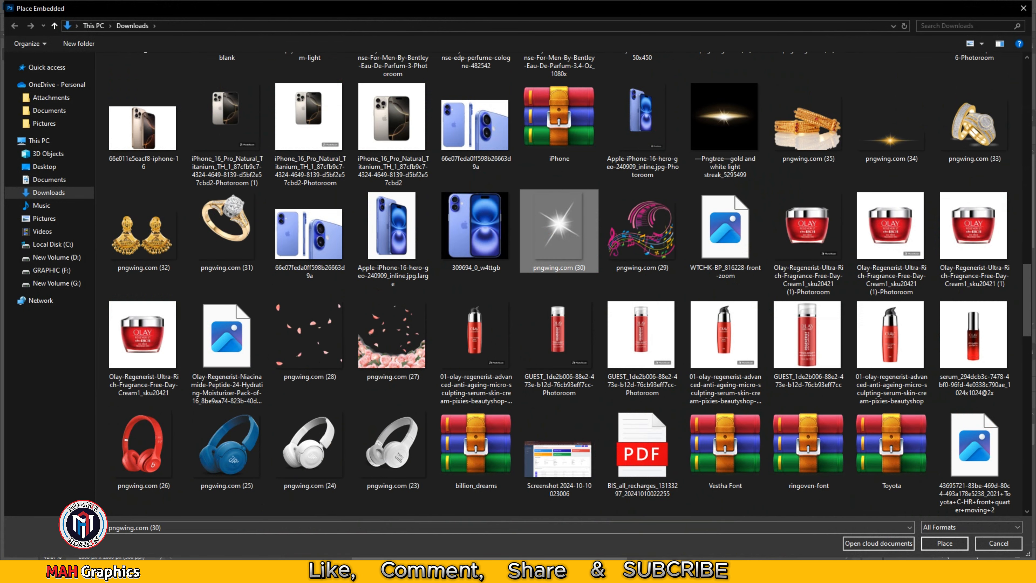
pyautogui.click(938, 544)
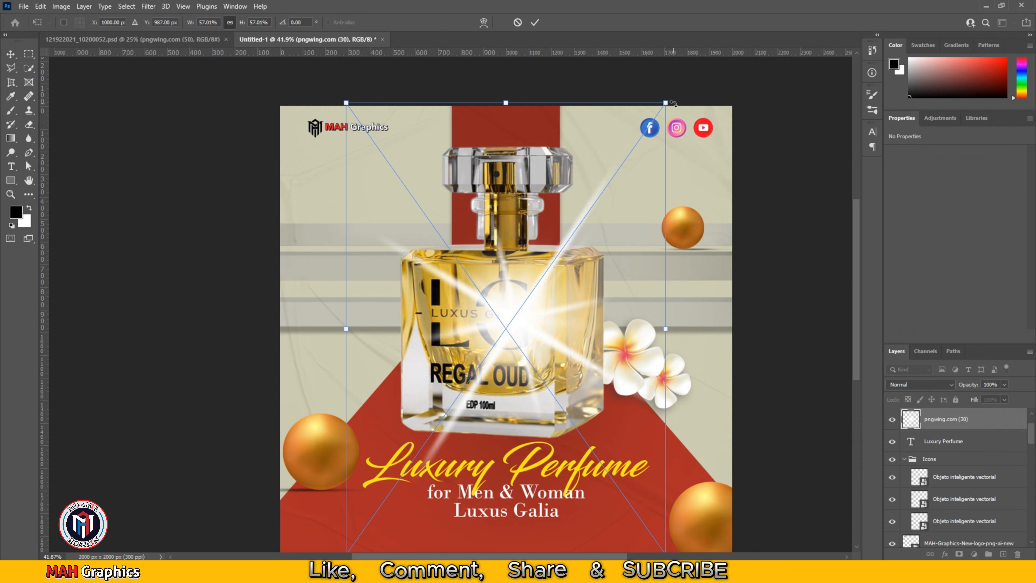
# Scale the sparkle down to about 332 × 378 px and position it on the upper-left corner of the bottle's glass body
pyautogui.moveTo(667, 103); pyautogui.dragTo(554, 266)
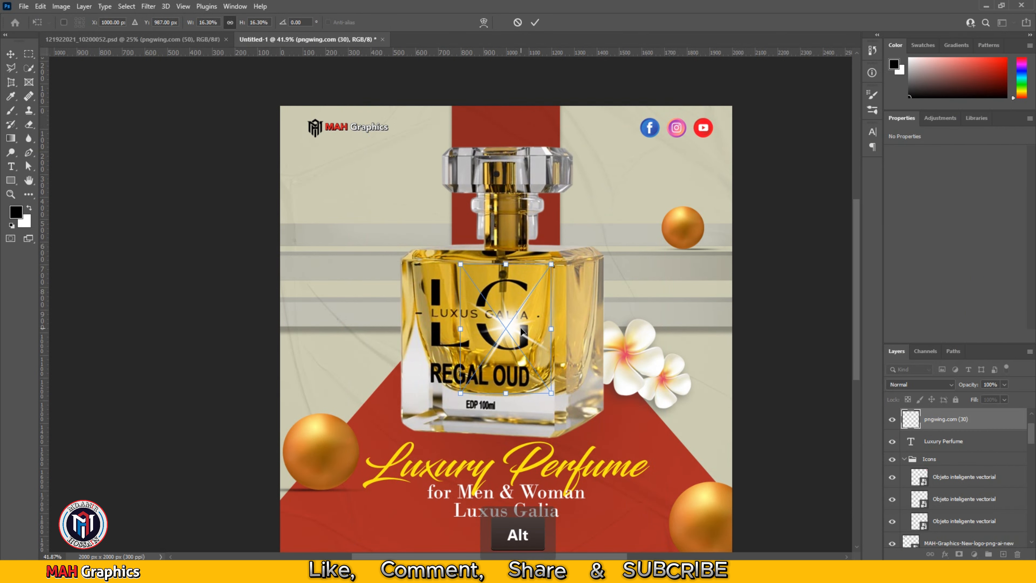
pyautogui.moveTo(522, 330); pyautogui.dragTo(408, 260)
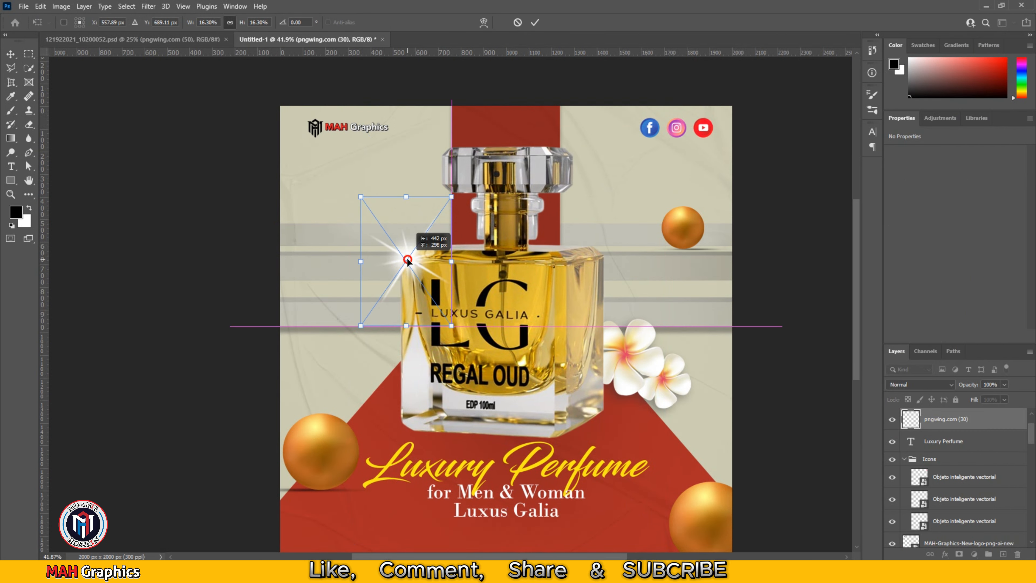
pyautogui.moveTo(452, 197); pyautogui.dragTo(448, 206)
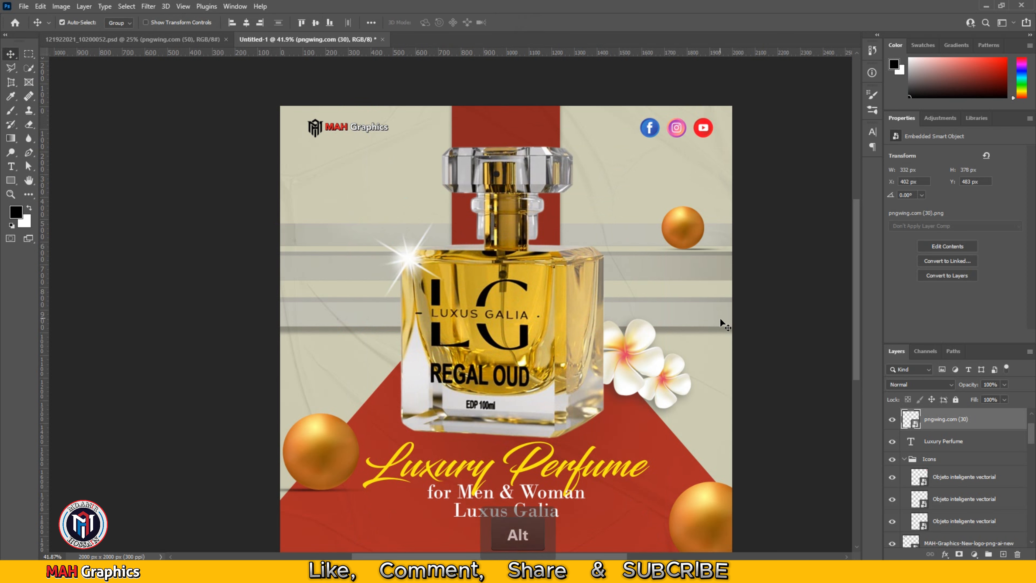
pyautogui.scroll(-3, 463, 359)
pyautogui.scroll(1, 380, 327)
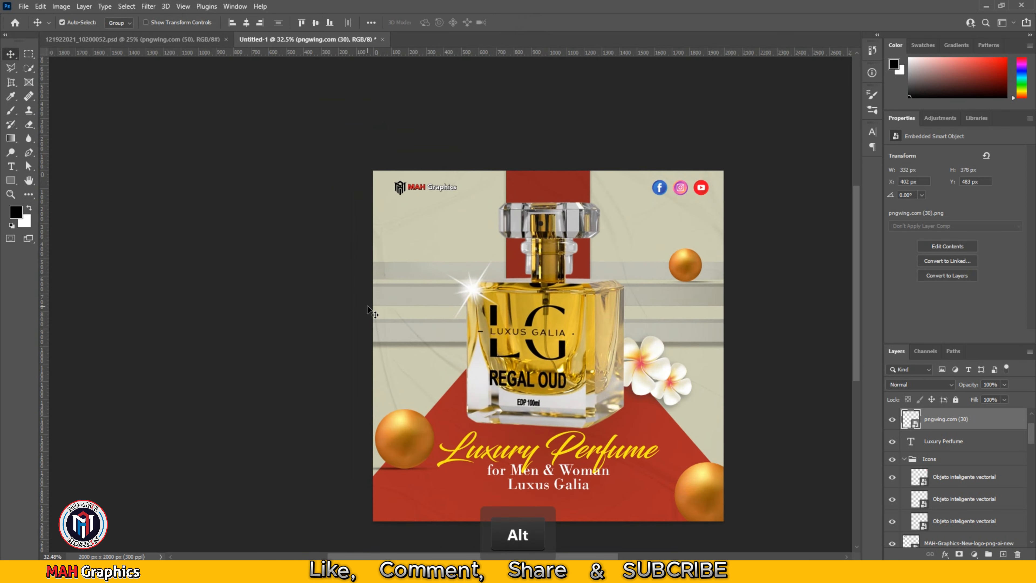